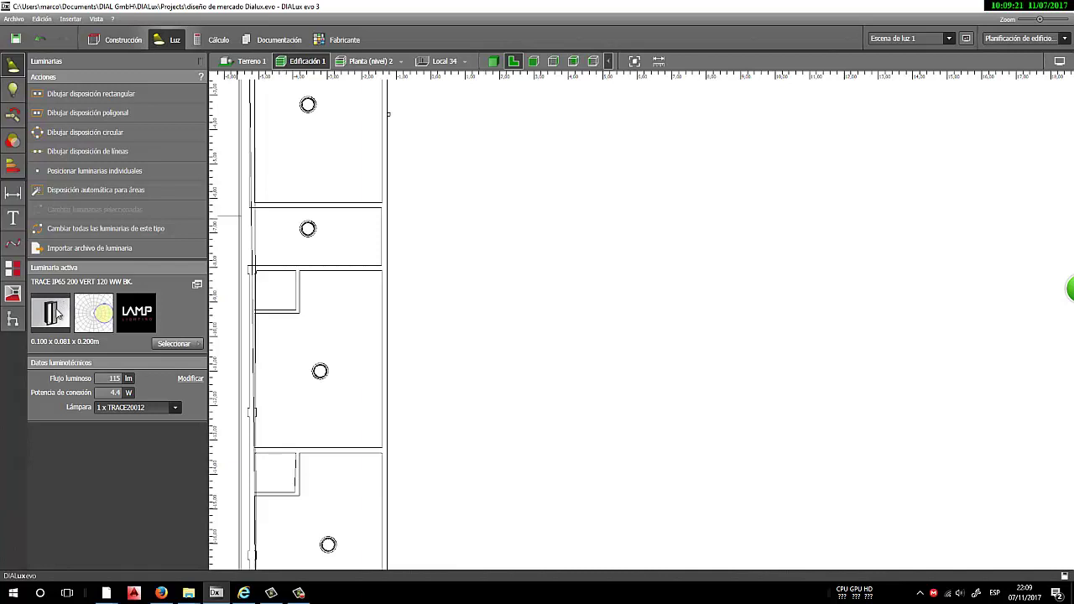
# Place a TRACE IP65 200 VERT 120 WW BK. luminaire on the straight side facade at about -1.263, -8.834 m, against the wall's outer face
pyautogui.moveTo(57, 312); pyautogui.dragTo(388, 297)
pyautogui.scroll(2, 329, 284)
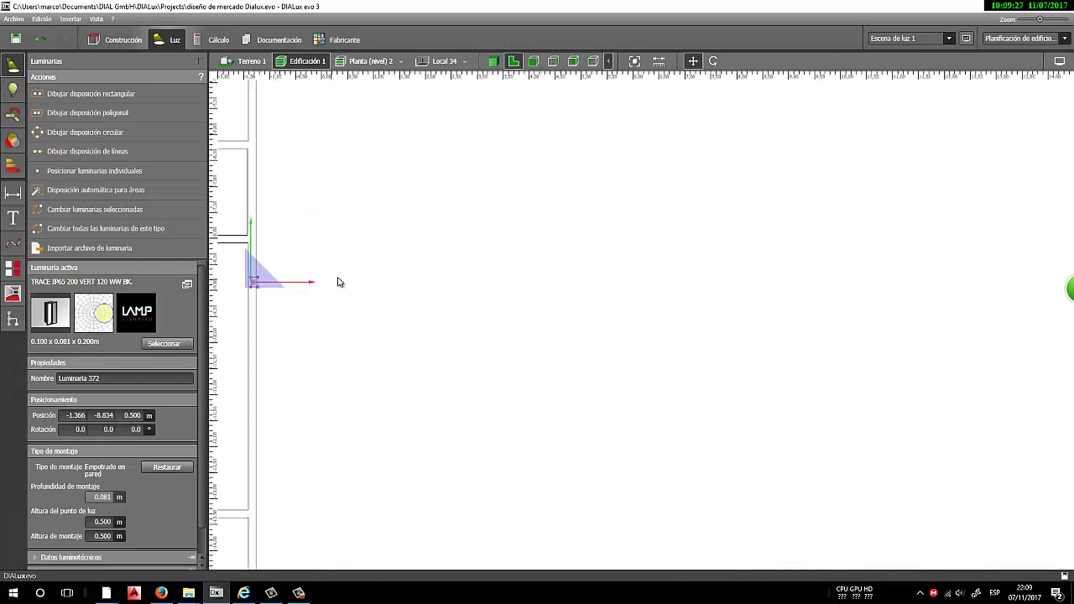
pyautogui.moveTo(339, 277); pyautogui.dragTo(535, 312, button='middle')
pyautogui.scroll(4, 529, 316)
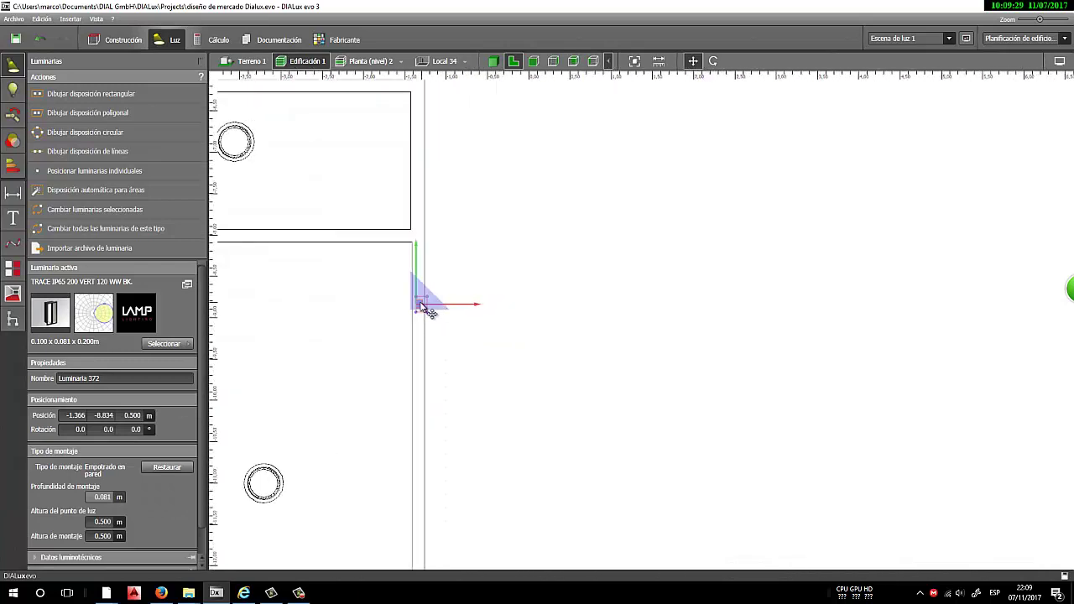
pyautogui.moveTo(419, 304); pyautogui.dragTo(429, 306)
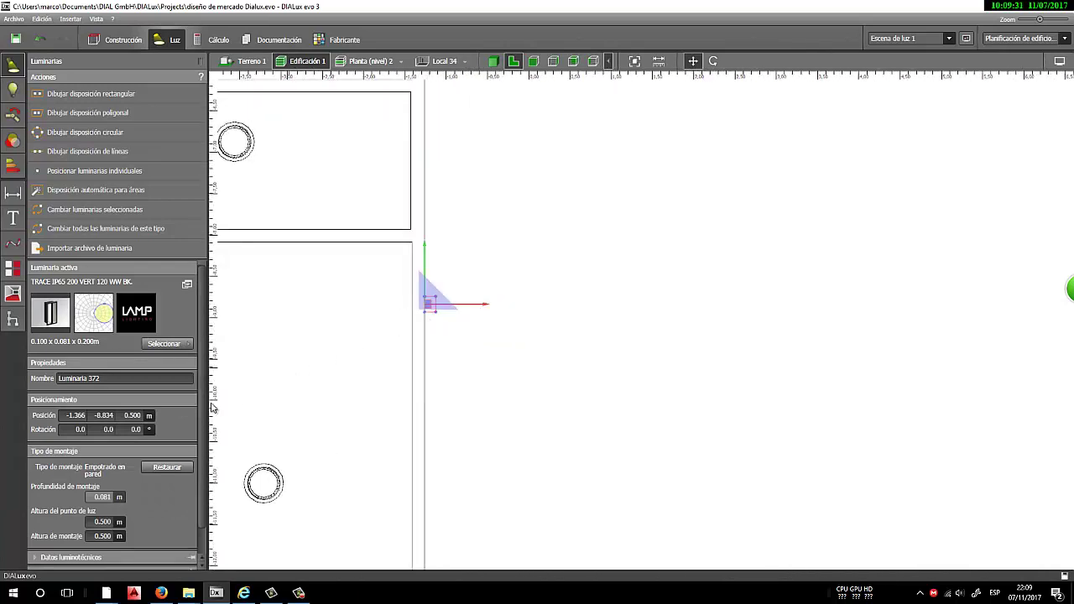
# Set the new facade luminaire's Z position to 2.2 m
pyautogui.click(134, 416)
pyautogui.write('2.2')
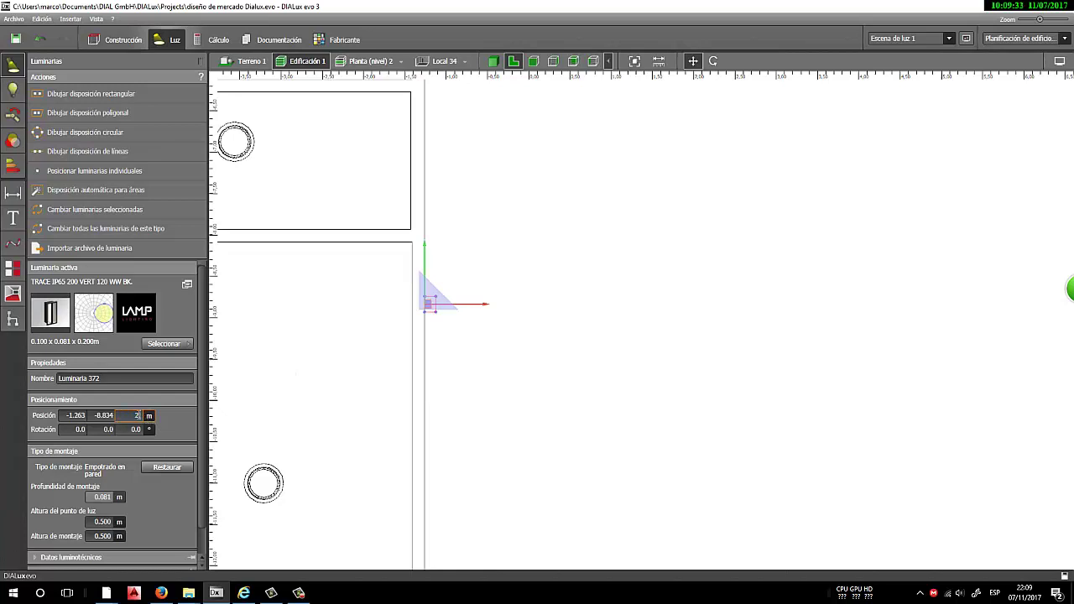
pyautogui.click(440, 328)
pyautogui.click(429, 307)
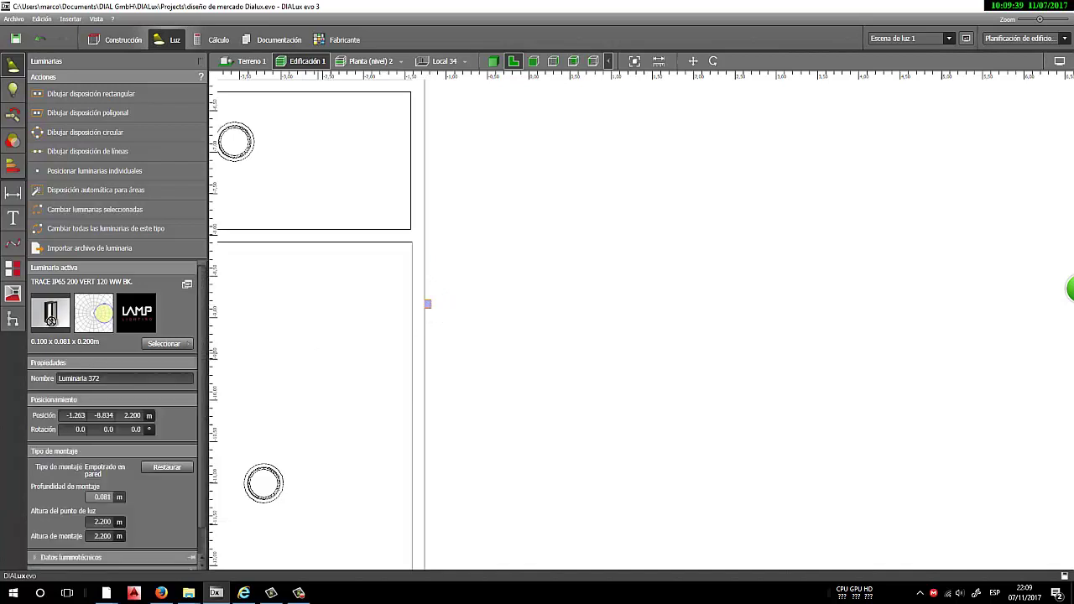
# Place a second TRACE luminaire on the same outer wall face, at about -1.263, -11.262 m
pyautogui.click(425, 501)
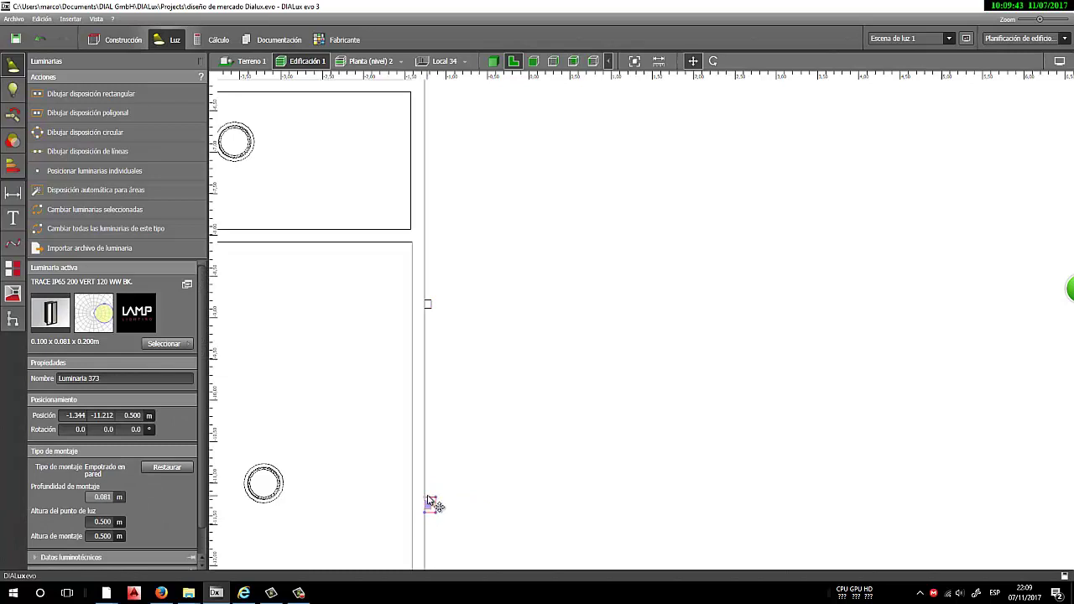
pyautogui.click(432, 504)
pyautogui.scroll(-5, 669, 209)
pyautogui.scroll(-2, 645, 317)
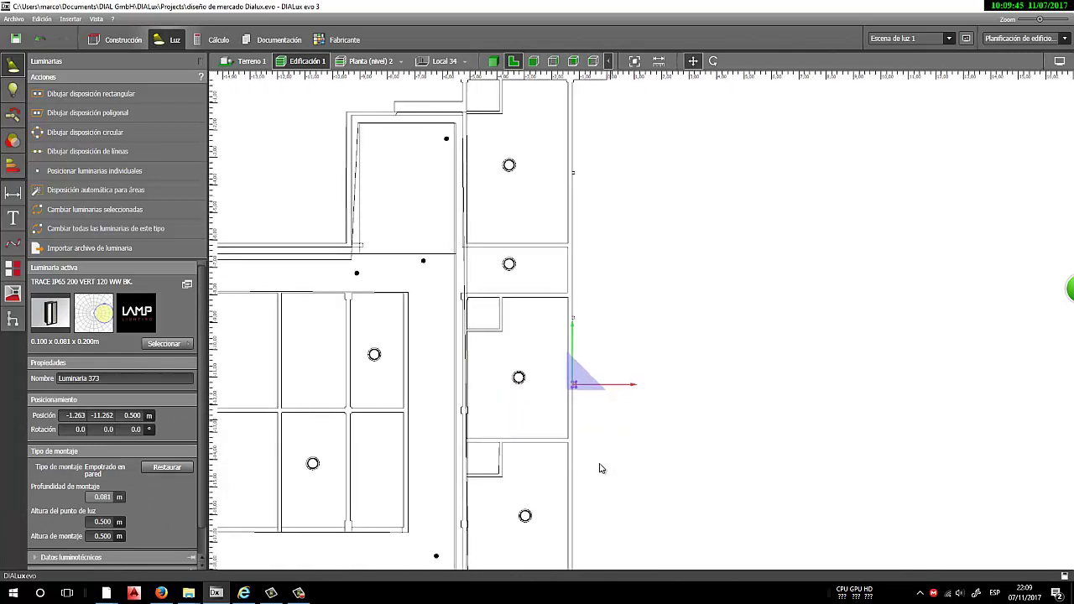
# Raise the second facade luminaire to a Z position of 2.2 m
pyautogui.moveTo(601, 467); pyautogui.dragTo(648, 279, button='middle')
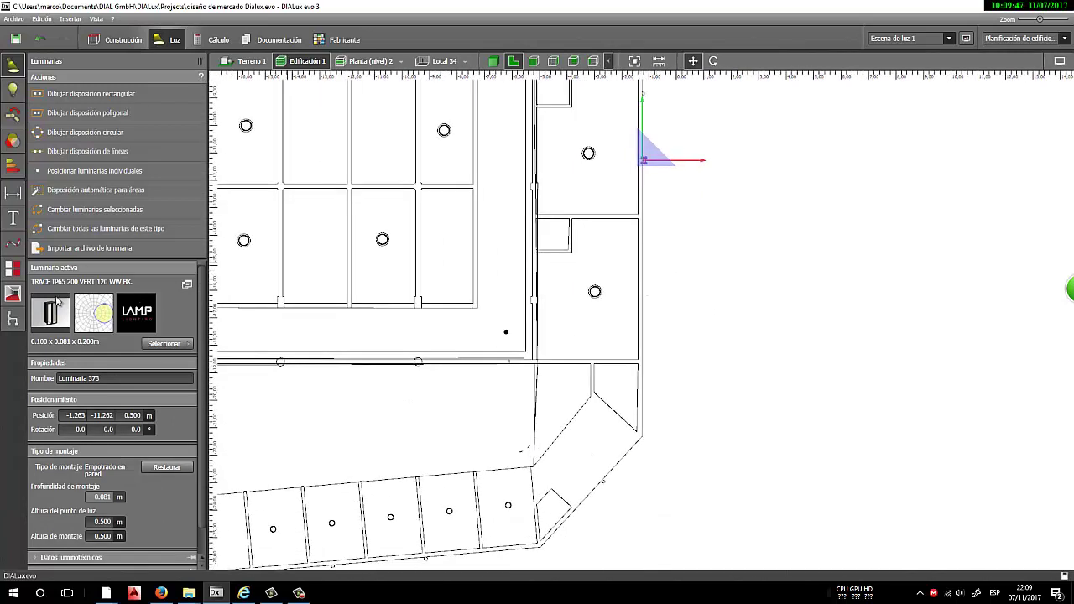
pyautogui.click(652, 178)
pyautogui.click(610, 173)
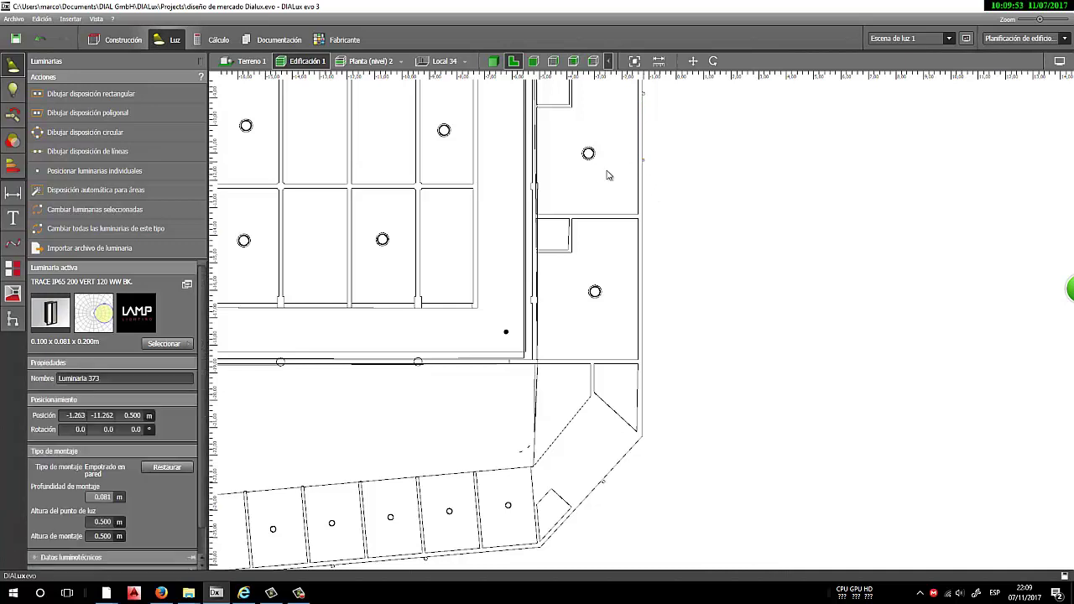
pyautogui.click(132, 415)
pyautogui.write('2.2')
pyautogui.press('Return')
pyautogui.click(644, 93)
# Place a third TRACE luminaire on the outer wall near the chamfered corner, at about -1.263, -19.650 m, and set its Z position to 2.2 m
pyautogui.click(643, 391)
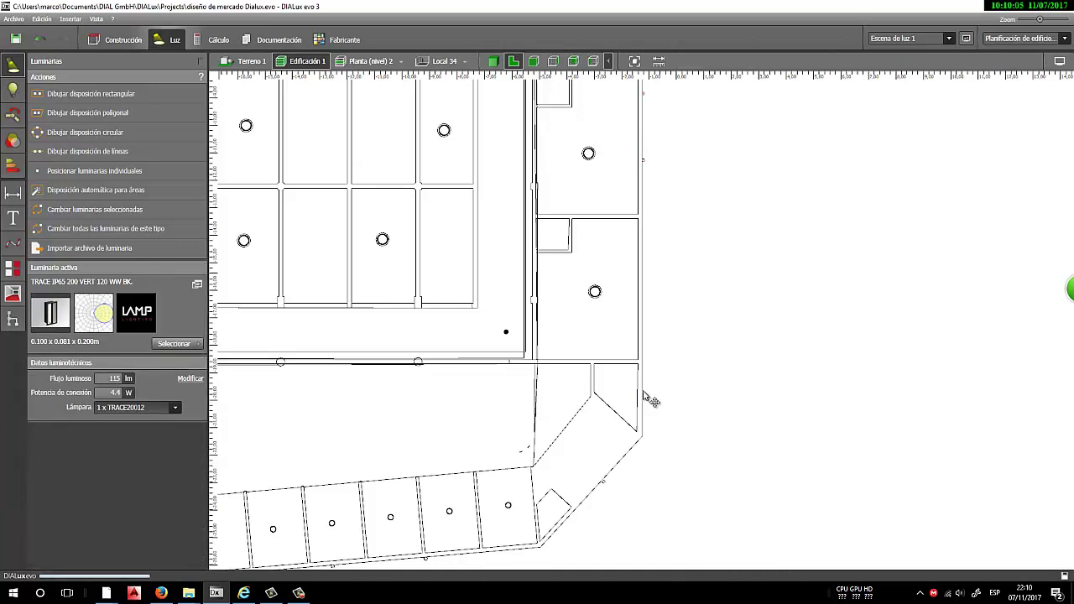
pyautogui.scroll(5, 644, 403)
pyautogui.scroll(2, 641, 492)
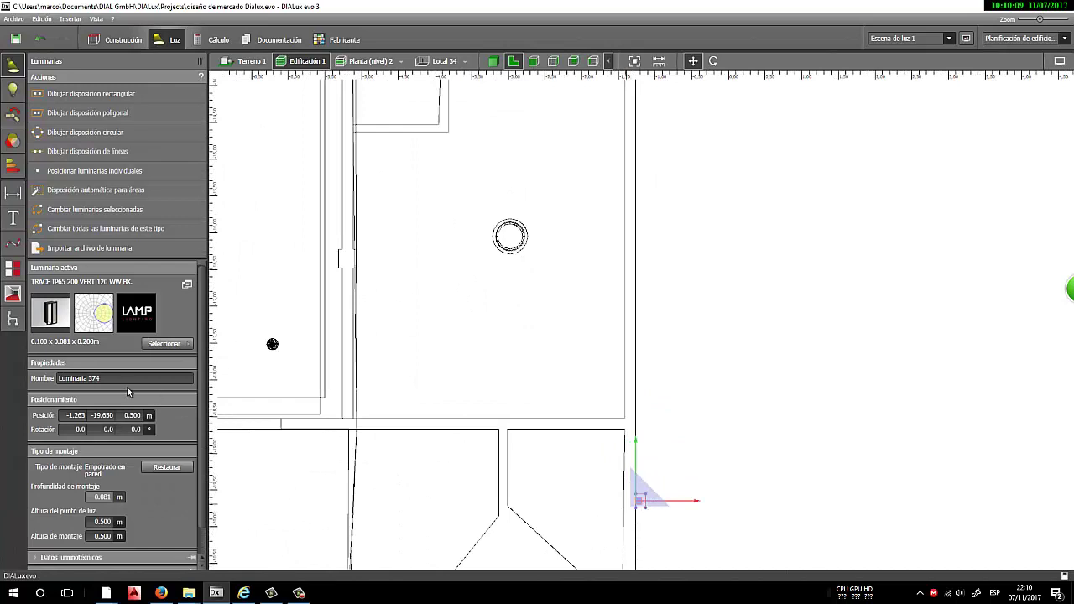
pyautogui.doubleClick(129, 416)
pyautogui.write('2')
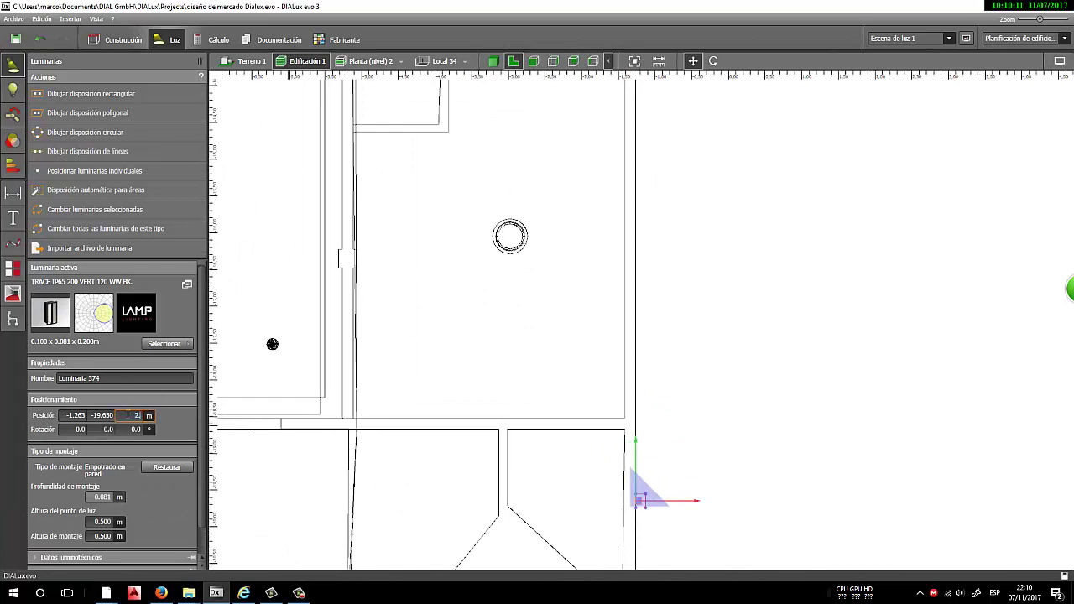
pyautogui.write('.2')
# Display the building in 3D in a smaller window and examine the luminaires along the outer facades
pyautogui.click(1037, 10)
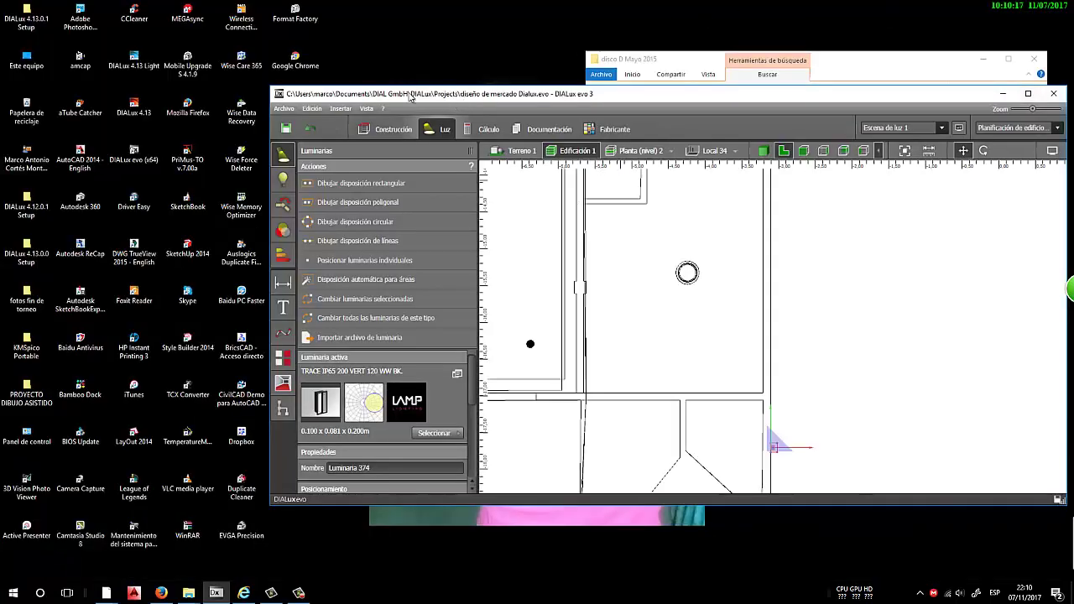
pyautogui.moveTo(410, 97); pyautogui.dragTo(316, 97)
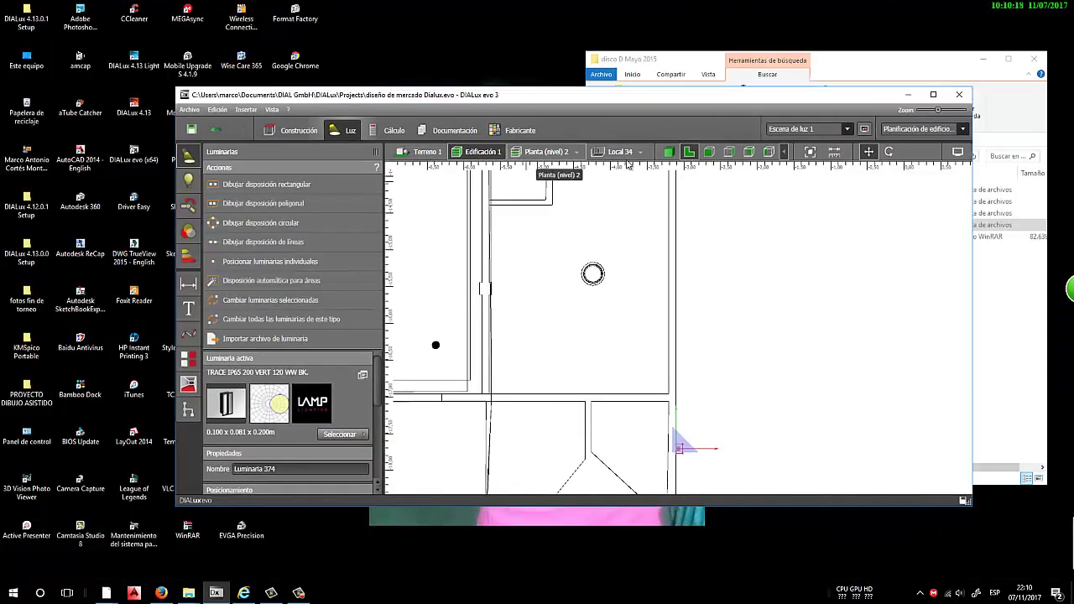
pyautogui.click(672, 152)
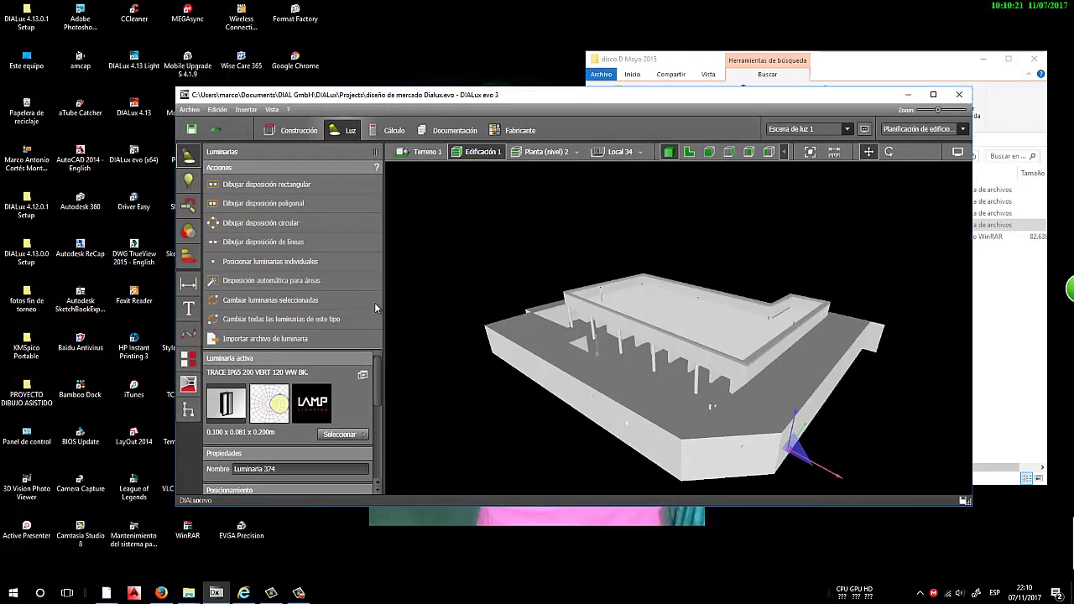
pyautogui.scroll(1, 705, 413)
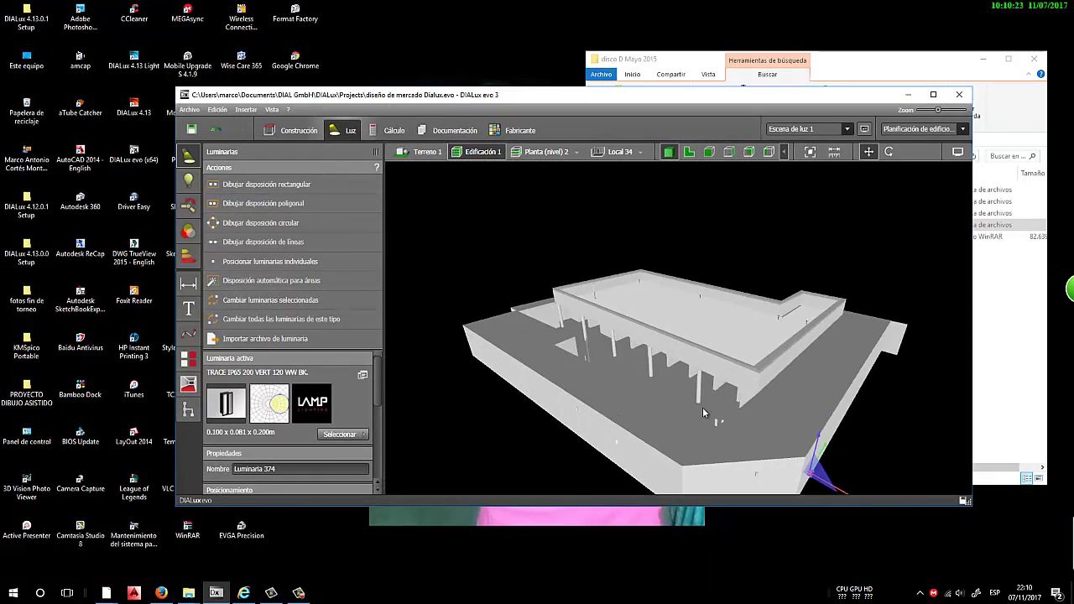
pyautogui.scroll(1, 701, 407)
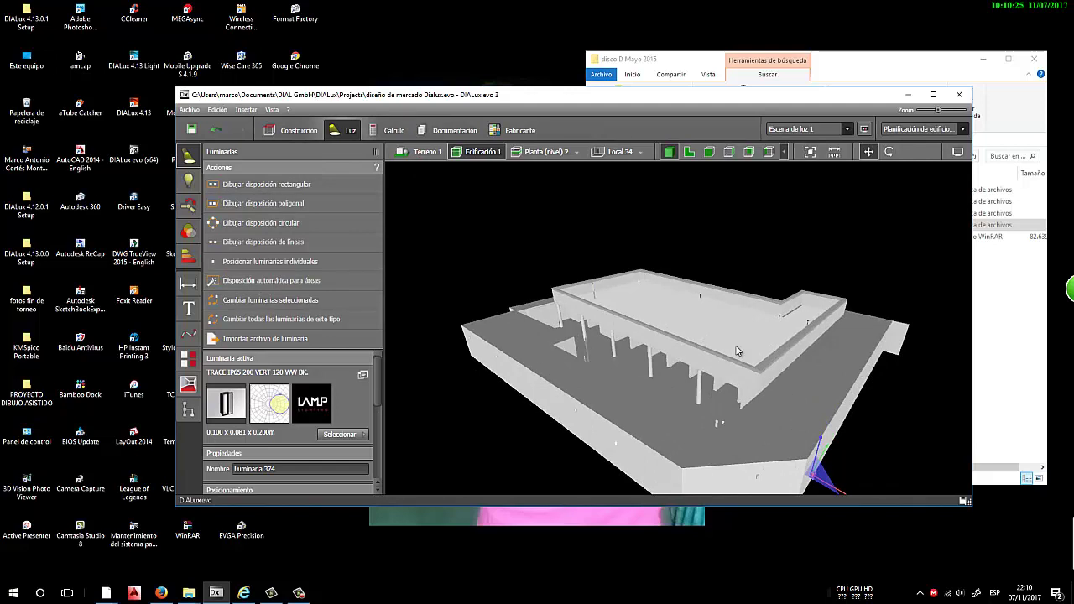
pyautogui.moveTo(742, 339); pyautogui.dragTo(729, 280, button='right')
pyautogui.scroll(1, 707, 359)
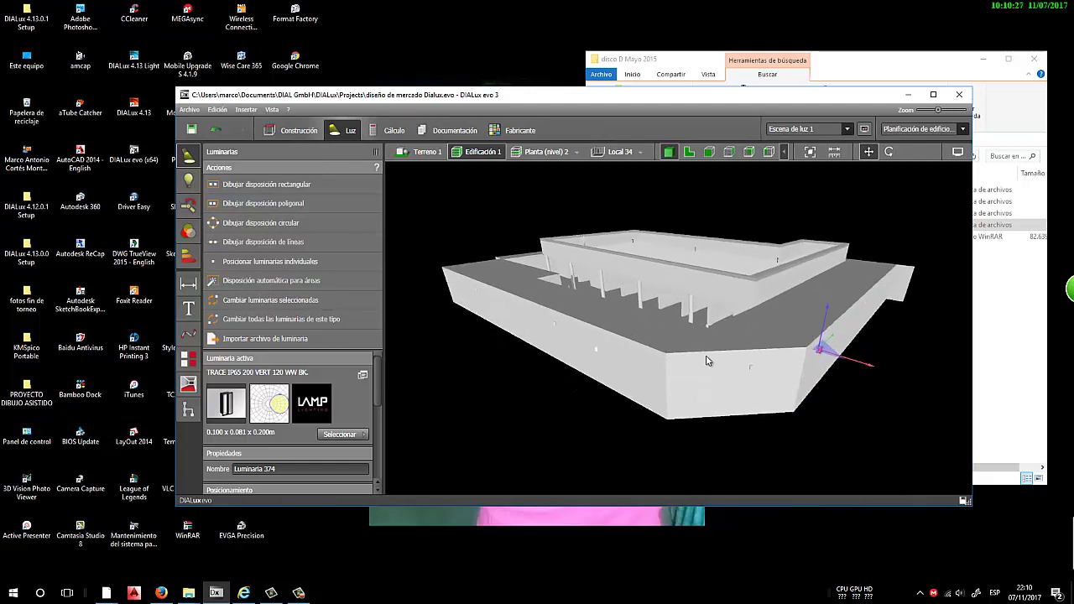
pyautogui.scroll(3, 672, 363)
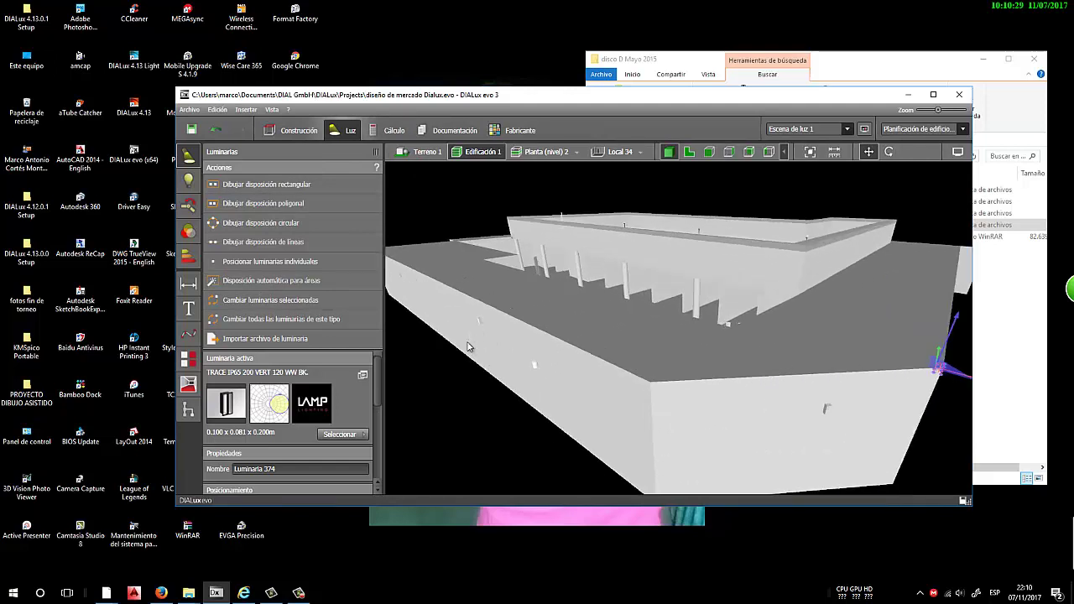
pyautogui.scroll(3, 468, 346)
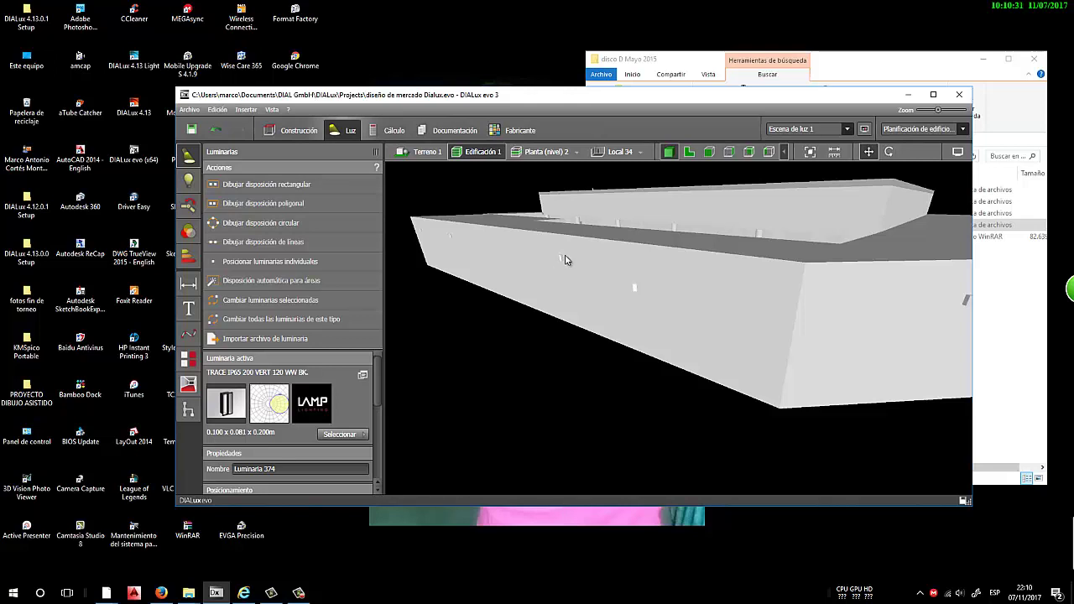
# Decline the save reminder, check the recessed luminaire on the long facade, and set the neighbouring lower luminaire's Z position to 2.2 m
pyautogui.click(561, 258)
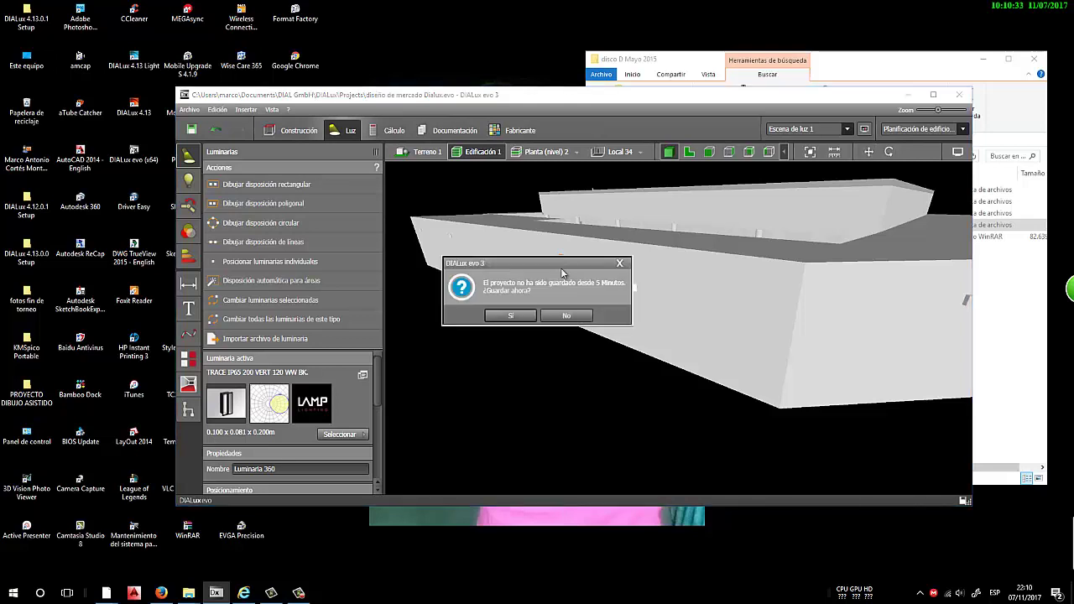
pyautogui.click(557, 315)
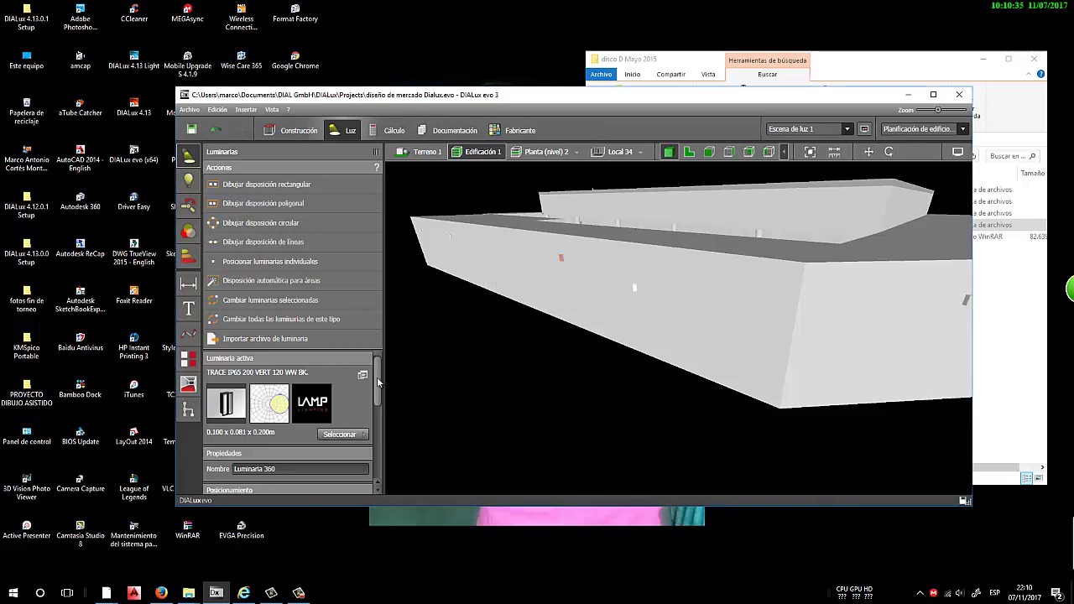
pyautogui.scroll(-3, 378, 383)
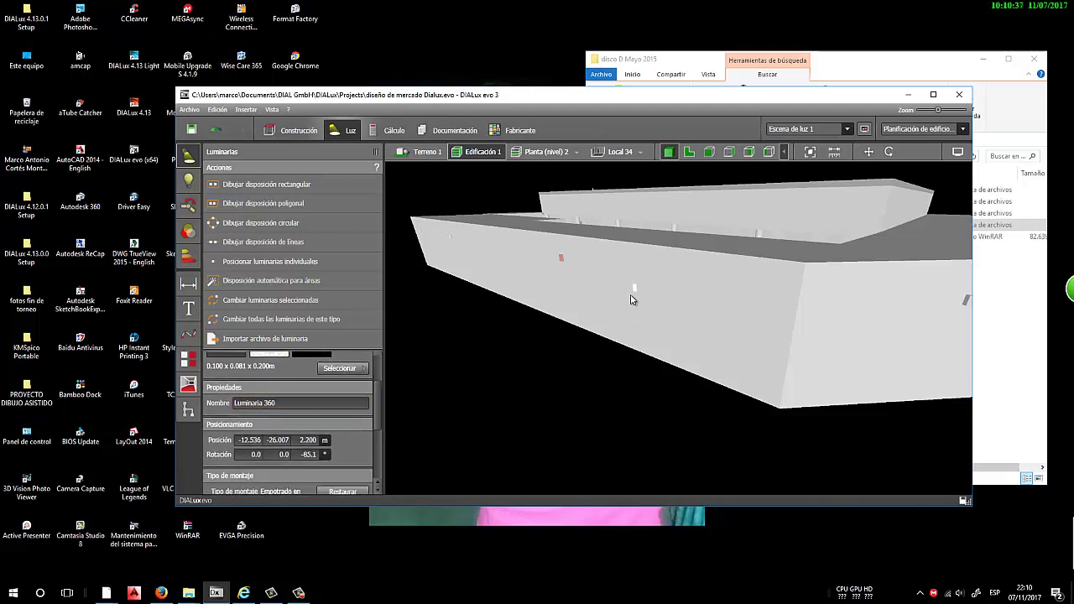
pyautogui.click(635, 291)
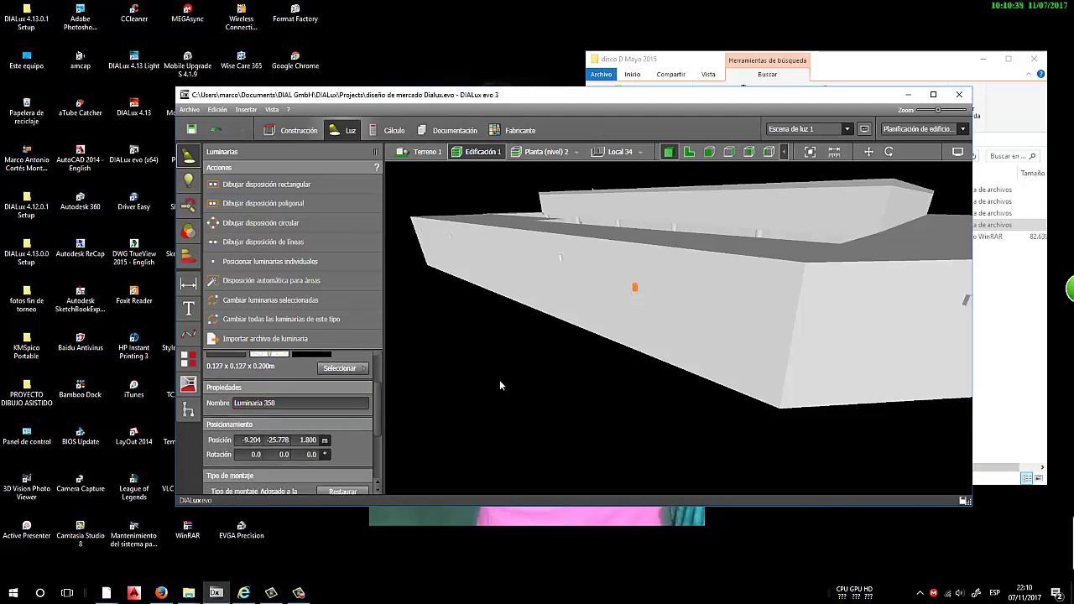
pyautogui.click(318, 445)
pyautogui.write('2.2')
pyautogui.press('Return')
# Start the lighting calculation for the building and maximize the program window
pyautogui.click(398, 132)
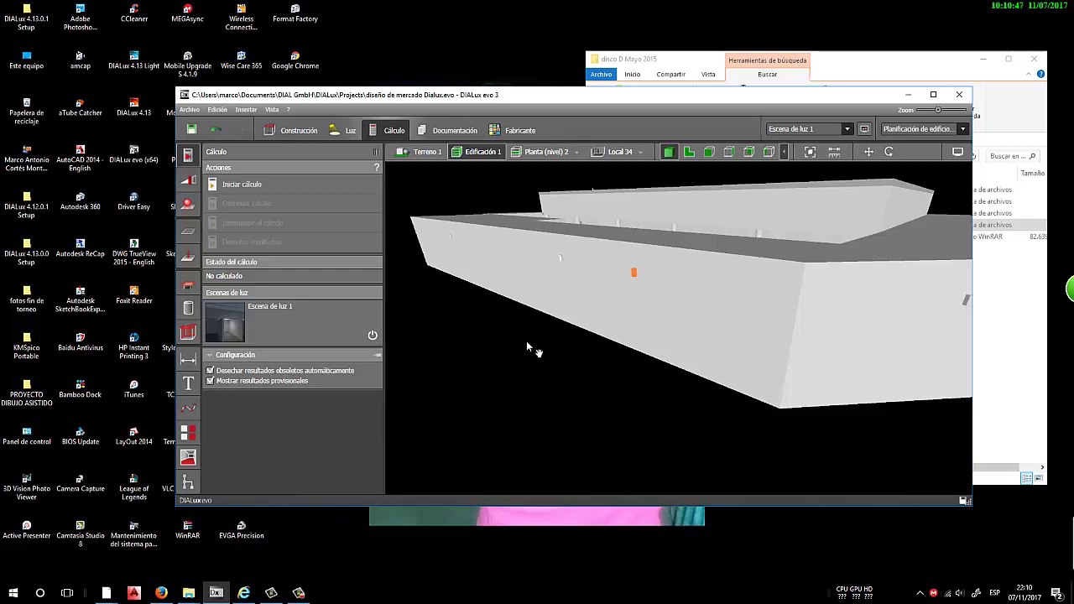
pyautogui.moveTo(527, 341); pyautogui.dragTo(589, 333)
pyautogui.moveTo(749, 449); pyautogui.dragTo(724, 413)
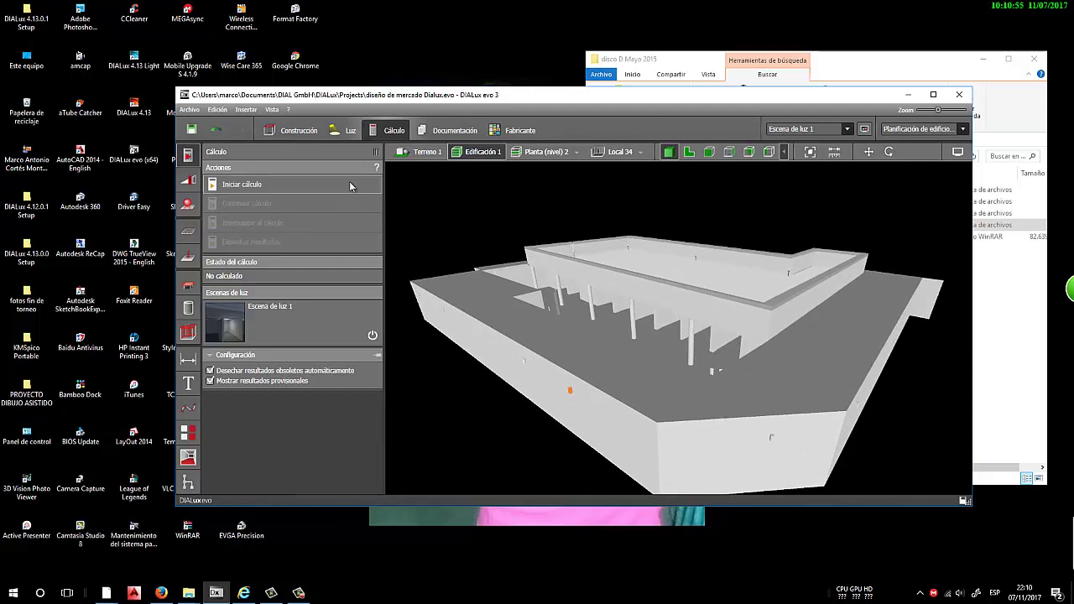
pyautogui.click(225, 184)
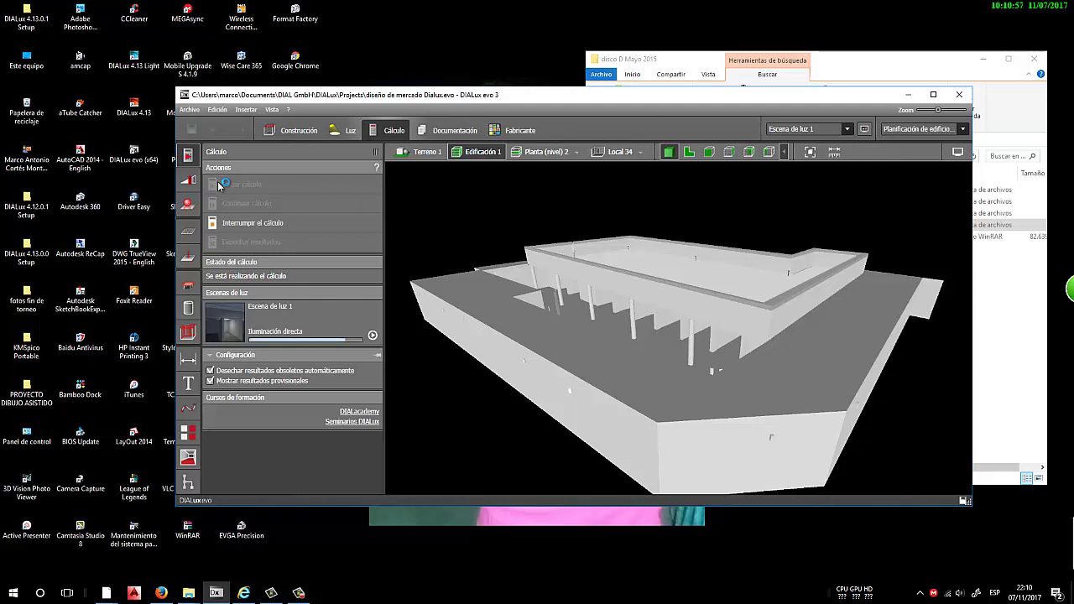
pyautogui.click(933, 94)
# Examine the provisional lighting results in 3D, from the exterior facades to the columned corridor and its stalls
pyautogui.scroll(3, 729, 269)
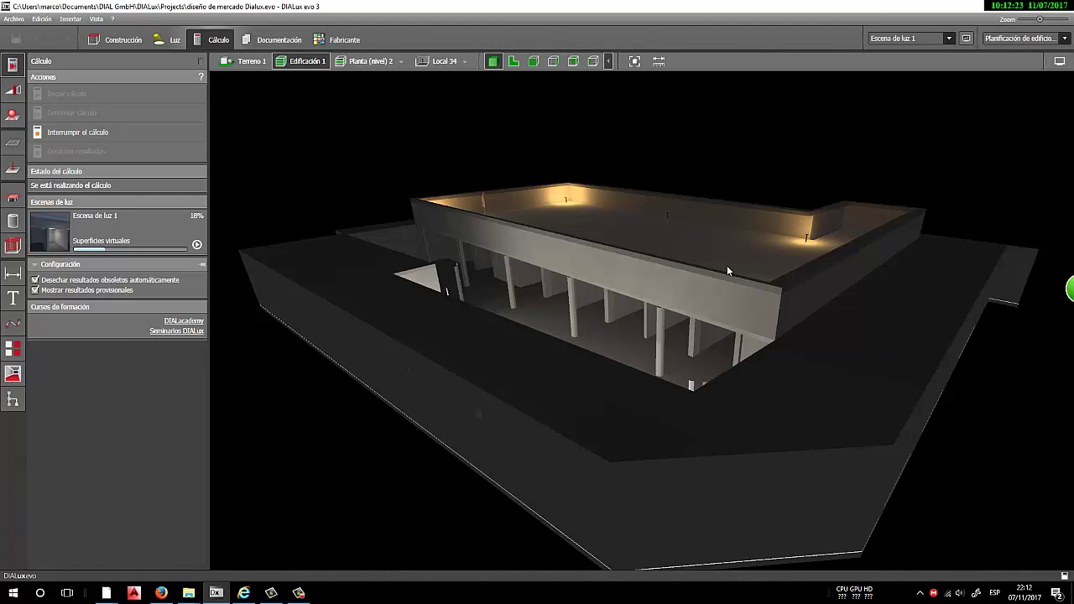
pyautogui.moveTo(758, 320); pyautogui.dragTo(645, 380)
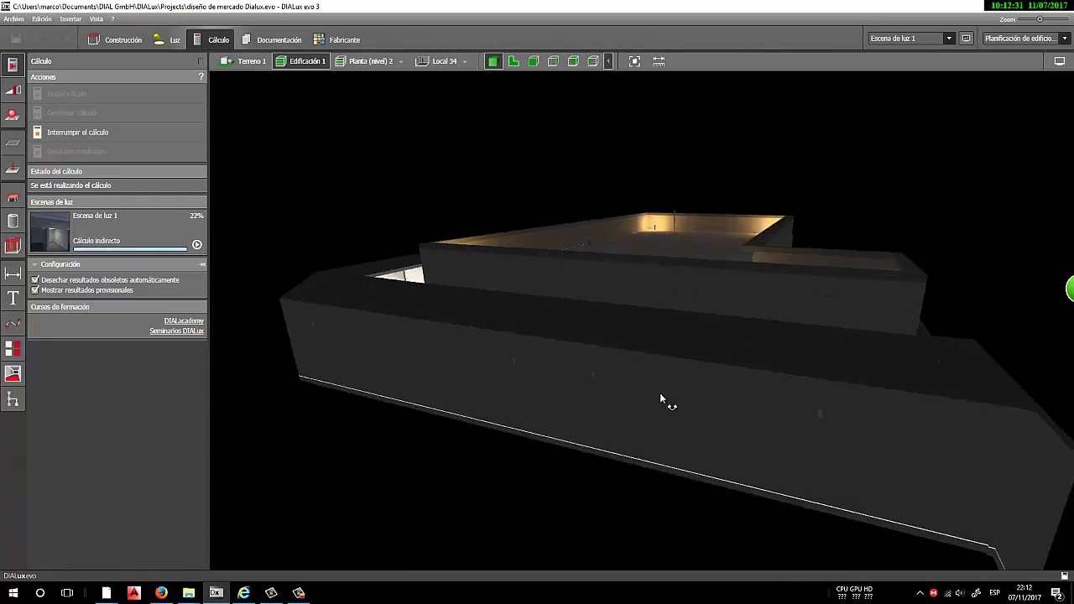
pyautogui.moveTo(594, 358); pyautogui.dragTo(672, 317)
pyautogui.moveTo(694, 362); pyautogui.dragTo(768, 327)
pyautogui.scroll(10, 605, 307)
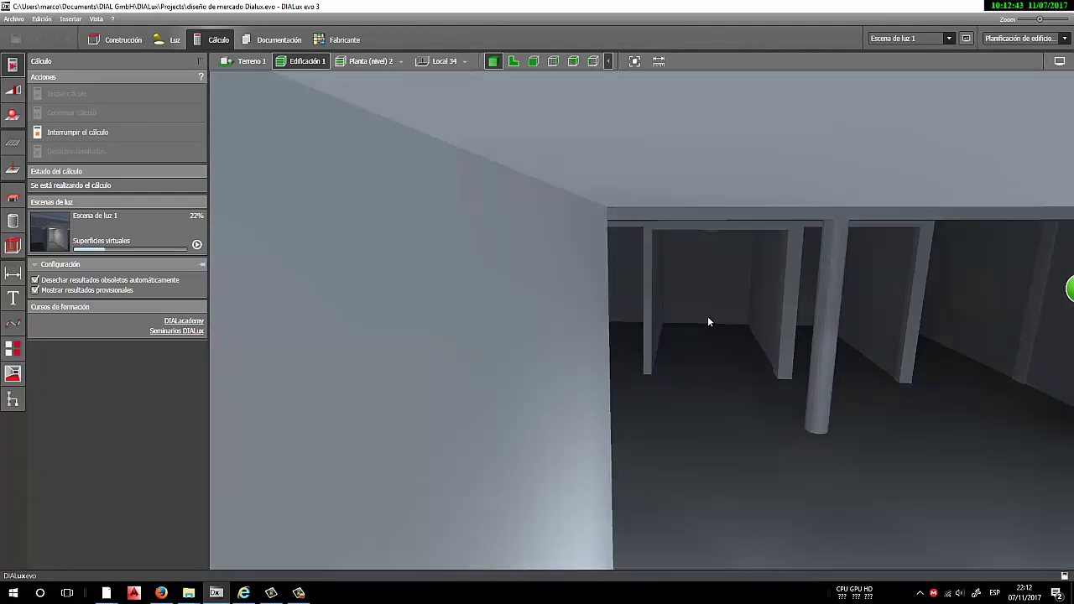
pyautogui.scroll(5, 717, 319)
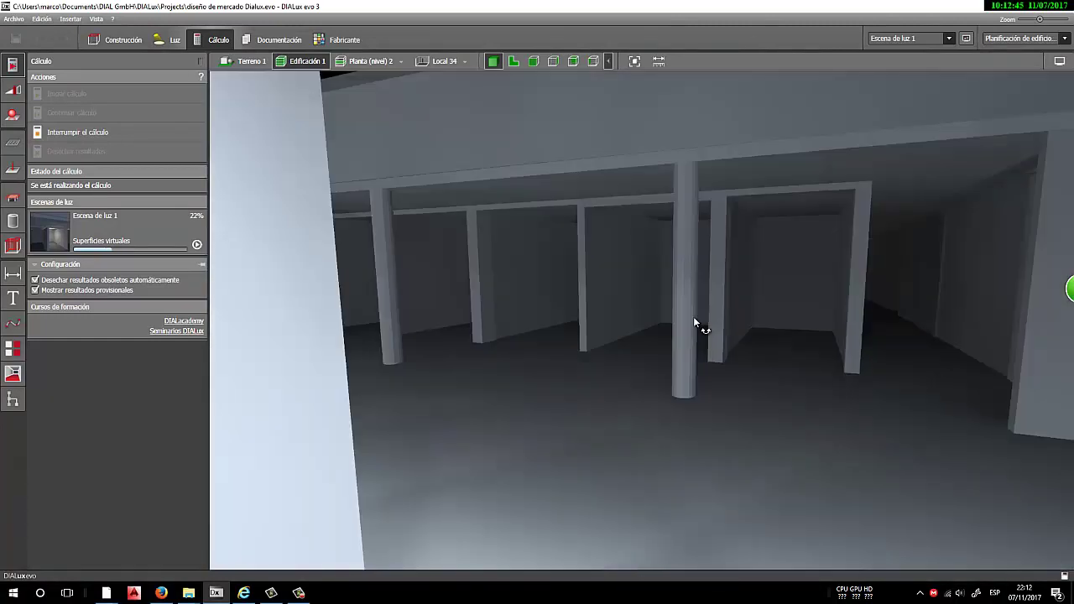
pyautogui.scroll(3, 691, 317)
pyautogui.scroll(4, 695, 319)
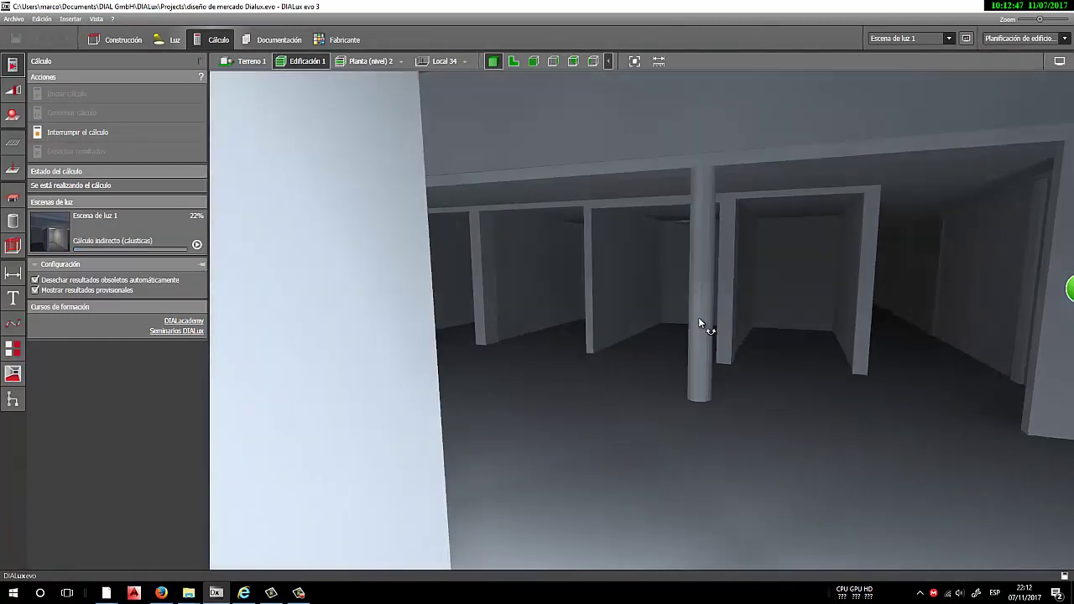
pyautogui.scroll(3, 686, 325)
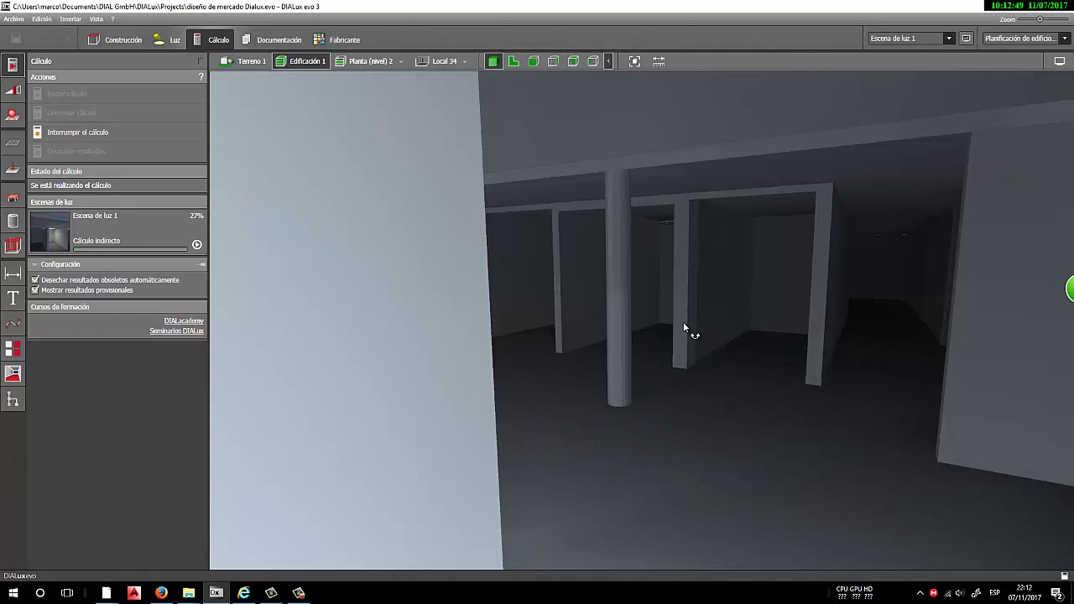
pyautogui.scroll(-5, 676, 326)
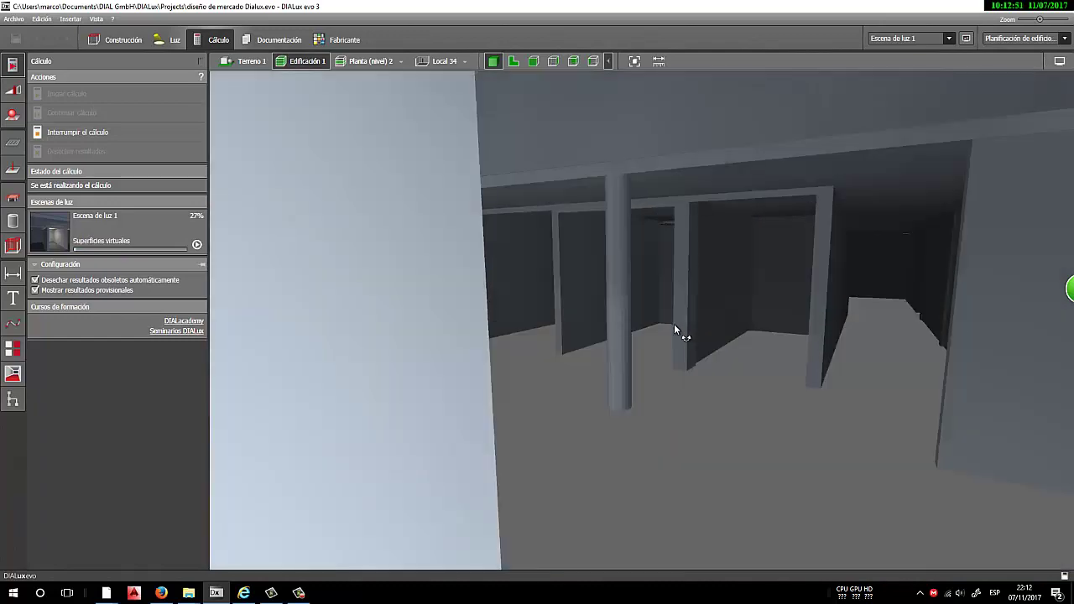
pyautogui.moveTo(688, 324); pyautogui.dragTo(767, 321, button='right')
pyautogui.moveTo(767, 325); pyautogui.dragTo(801, 325)
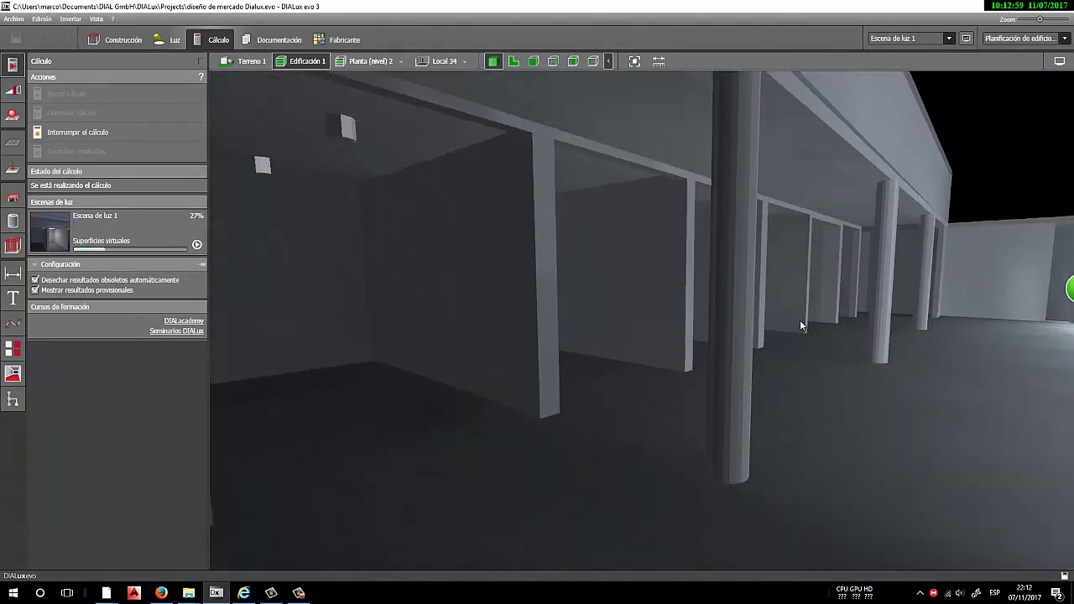
# Examine the provisional lighting from the columned stalls to the narrow interior passage and its ceiling luminaires
pyautogui.moveTo(665, 265); pyautogui.dragTo(520, 252)
pyautogui.moveTo(624, 302); pyautogui.dragTo(637, 301, button='right')
pyautogui.moveTo(608, 294); pyautogui.dragTo(639, 297, button='middle')
pyautogui.moveTo(640, 303); pyautogui.dragTo(722, 295)
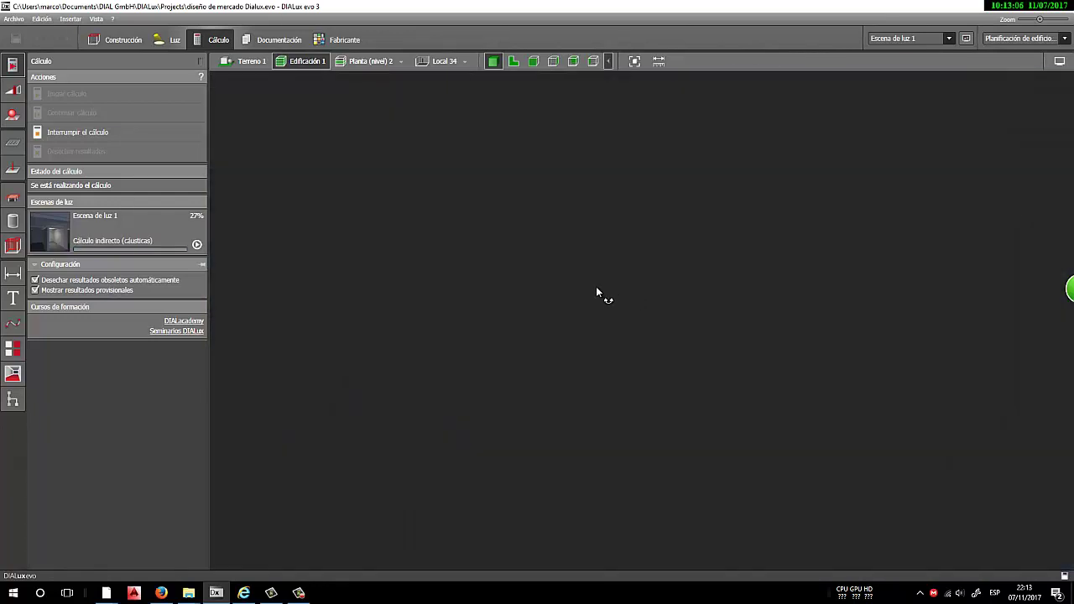
pyautogui.moveTo(597, 292); pyautogui.dragTo(483, 305)
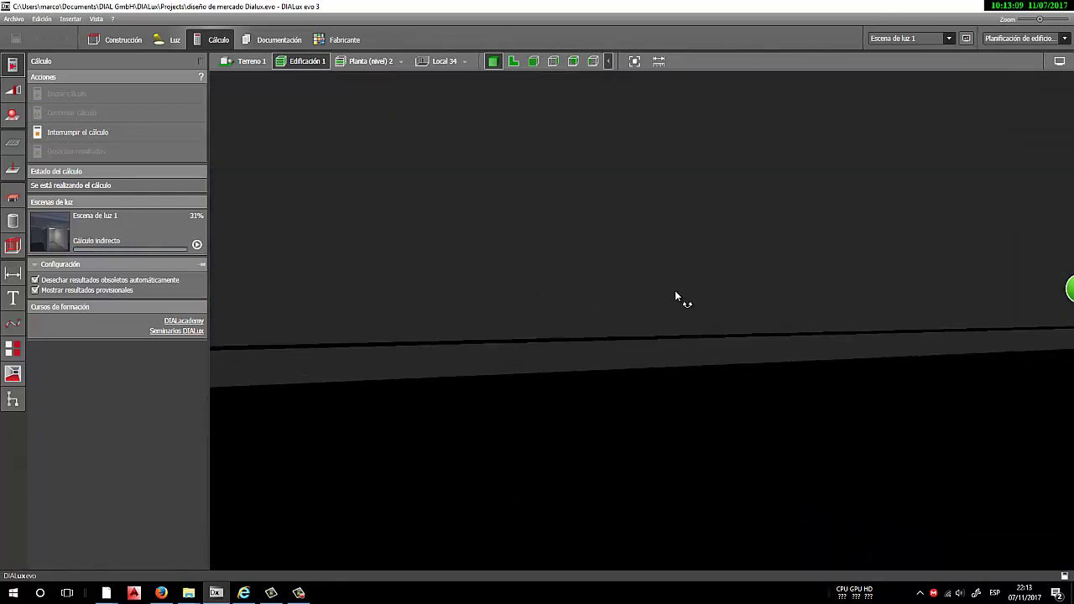
pyautogui.moveTo(721, 271); pyautogui.dragTo(646, 308)
pyautogui.scroll(5, 645, 312)
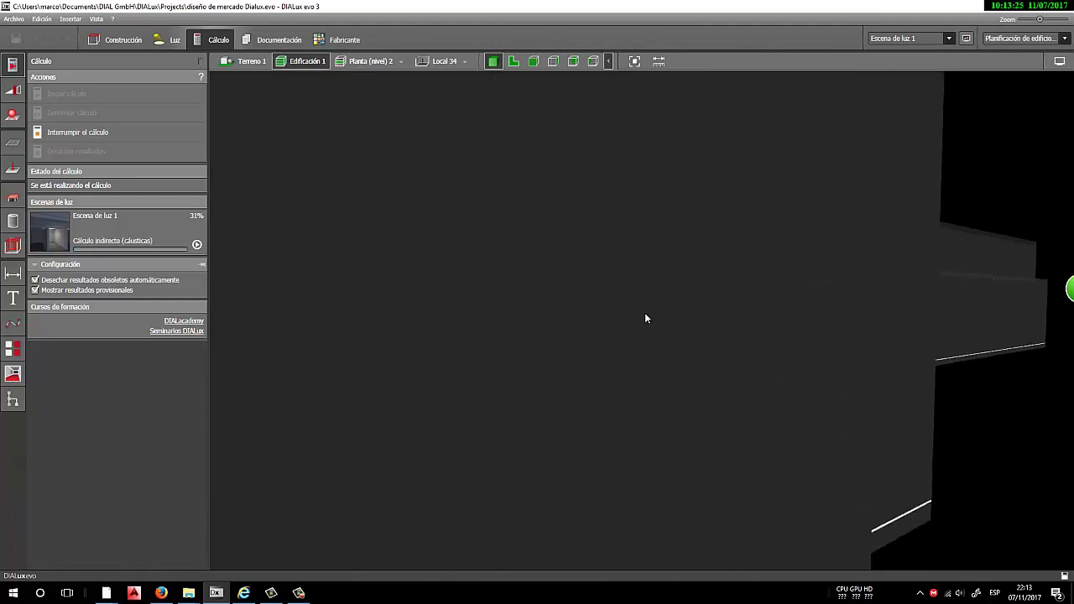
pyautogui.scroll(2, 644, 316)
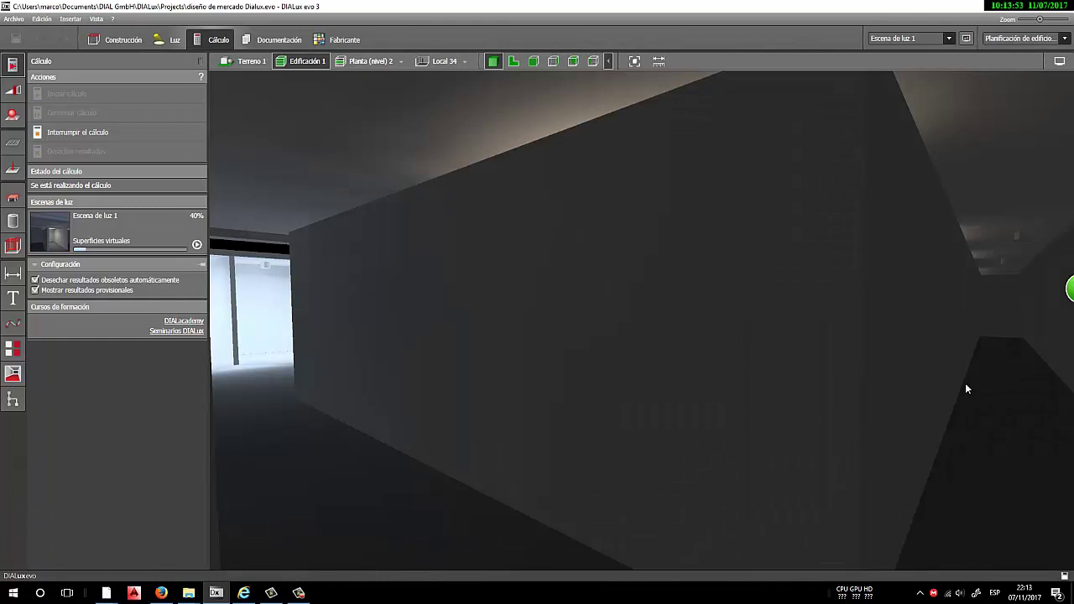
pyautogui.moveTo(492, 346); pyautogui.dragTo(509, 348, button='right')
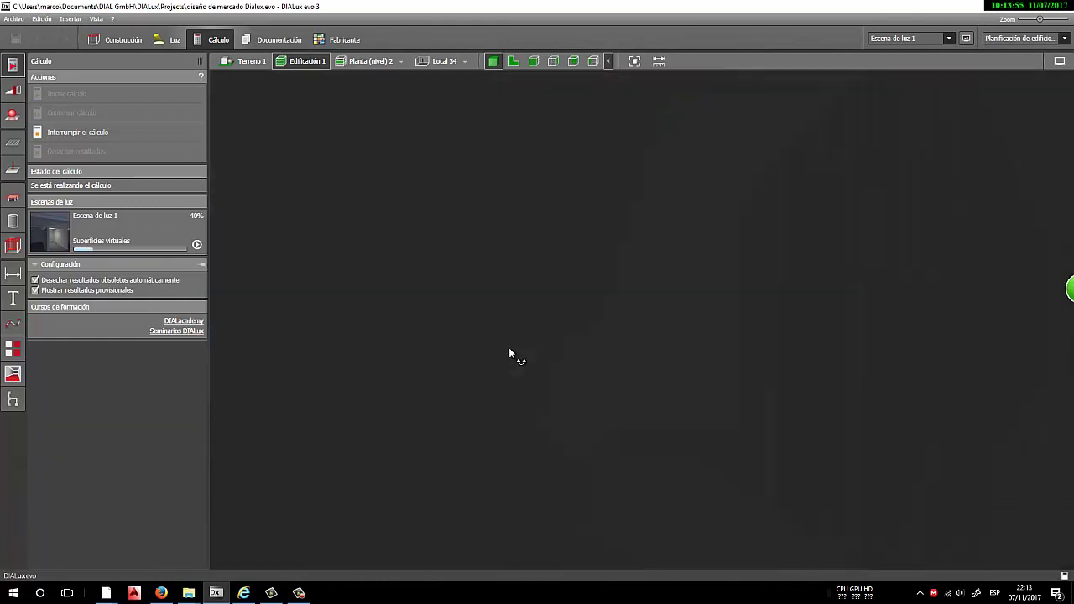
pyautogui.moveTo(576, 344); pyautogui.dragTo(847, 349)
pyautogui.moveTo(848, 349); pyautogui.dragTo(853, 351, button='right')
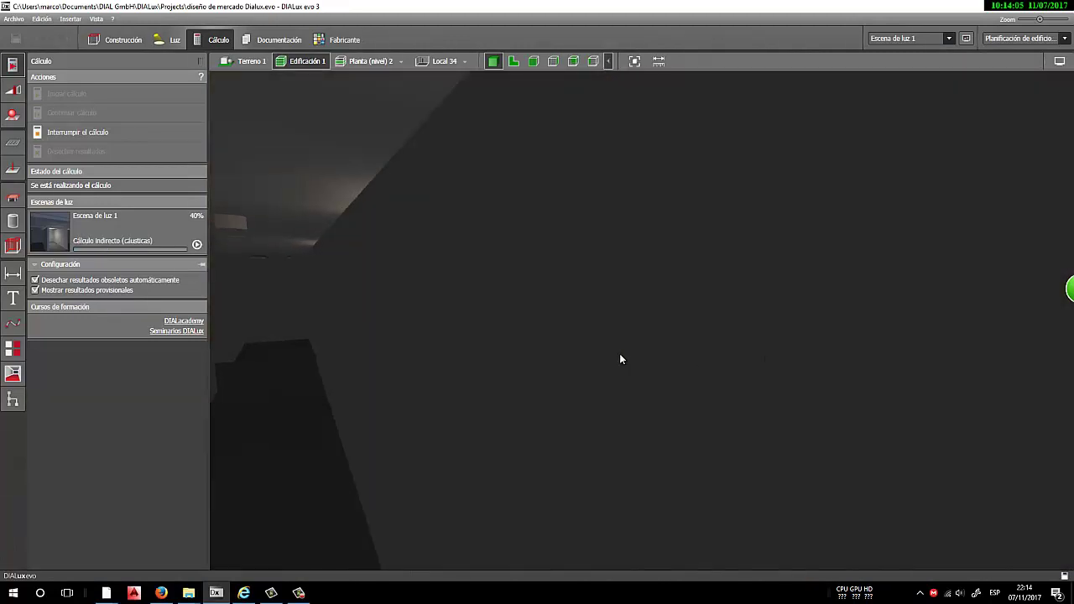
pyautogui.moveTo(347, 339); pyautogui.dragTo(410, 332, button='middle')
pyautogui.moveTo(412, 337)
pyautogui.mouseDown()
pyautogui.moveTo(427, 338)
pyautogui.moveTo(408, 333)
pyautogui.mouseUp()
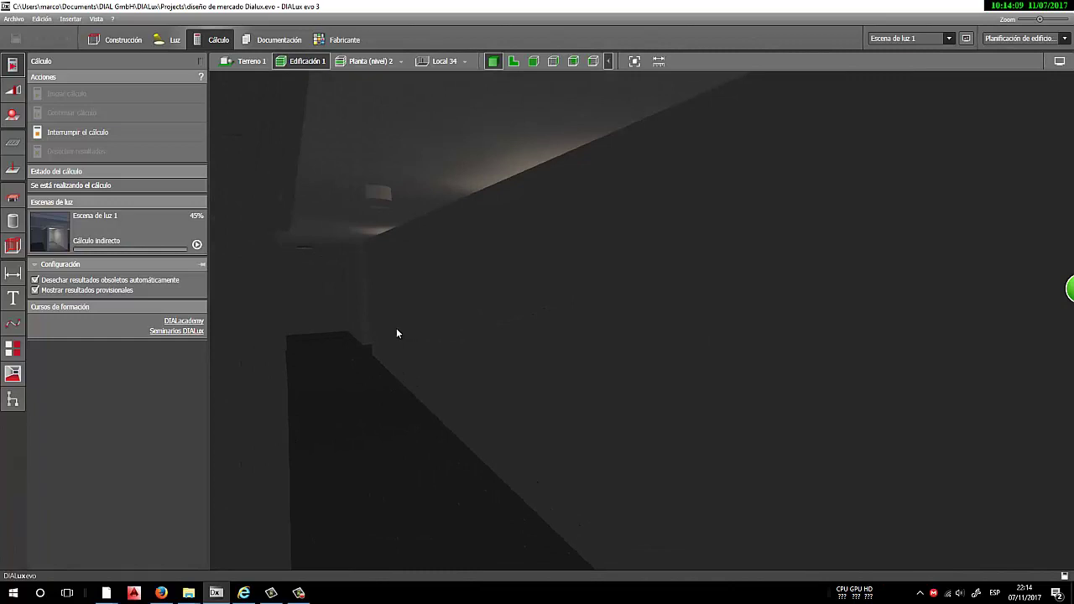
pyautogui.moveTo(389, 329); pyautogui.dragTo(340, 310)
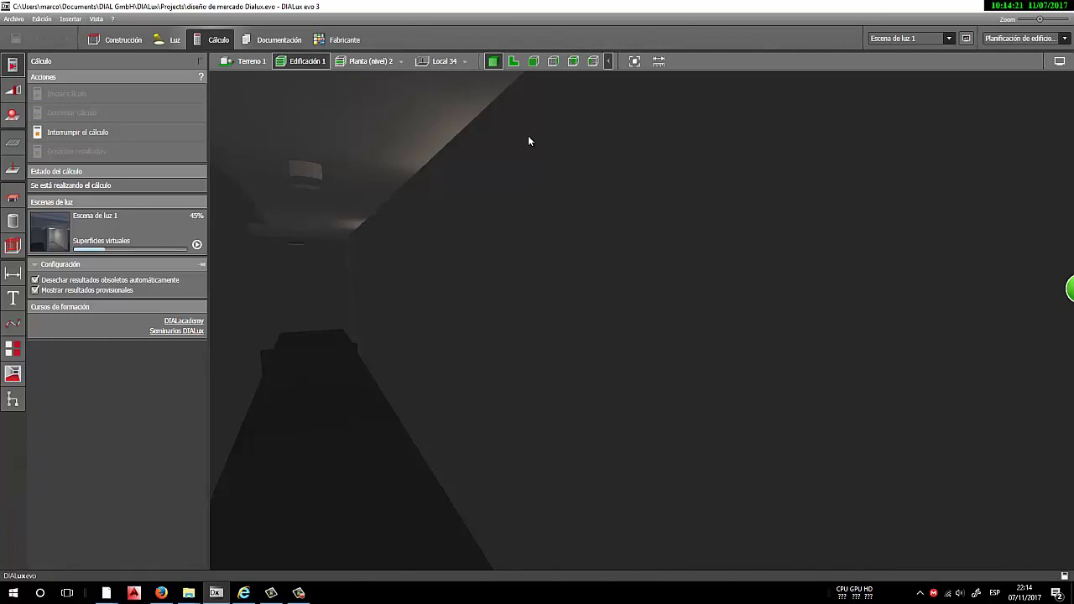
pyautogui.click(949, 40)
pyautogui.click(950, 40)
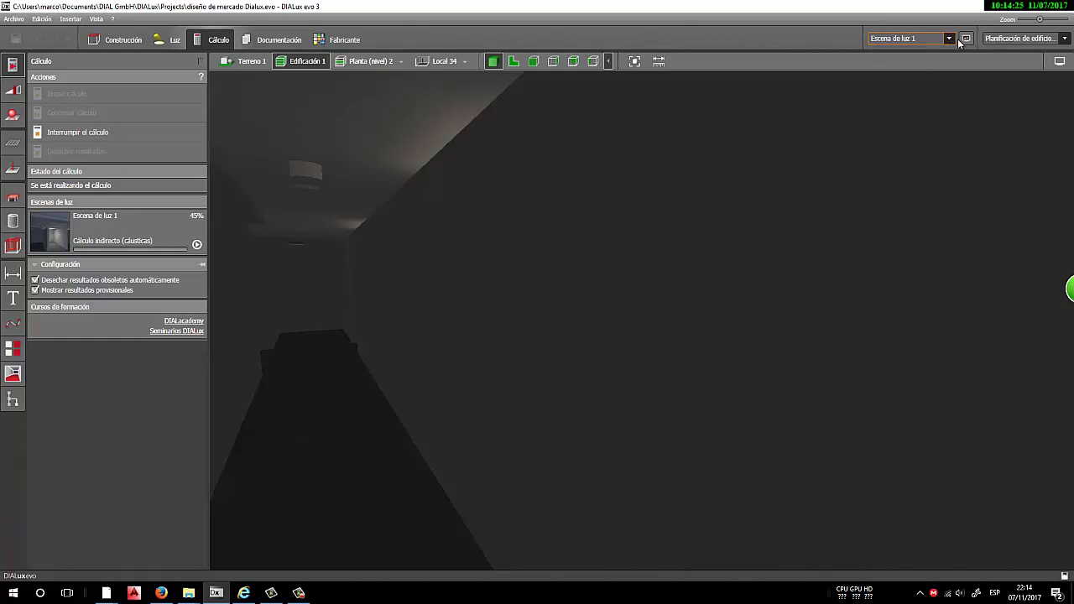
pyautogui.click(1065, 39)
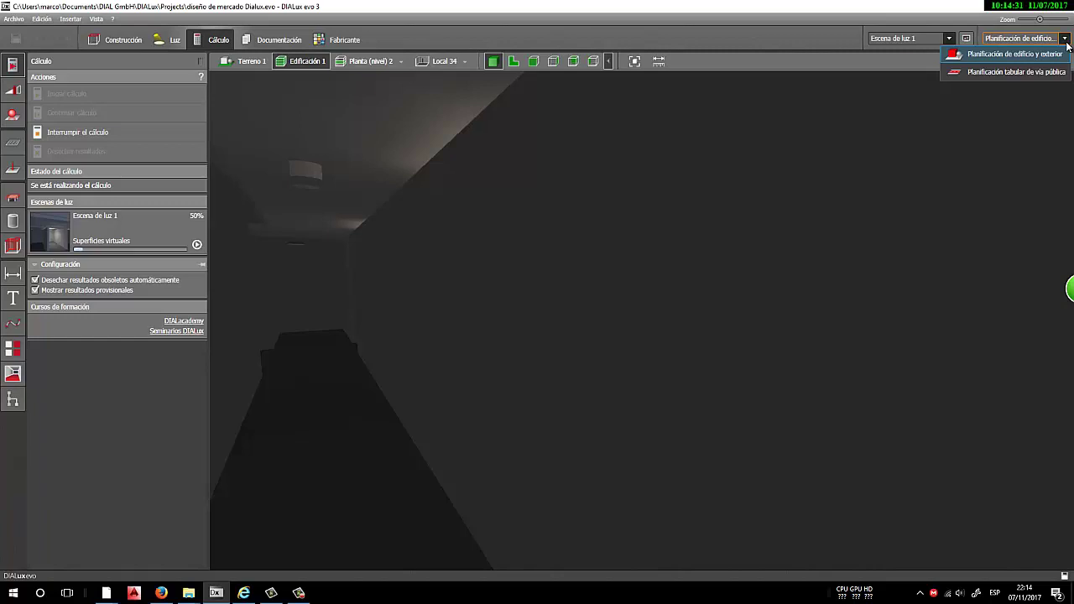
pyautogui.click(1066, 40)
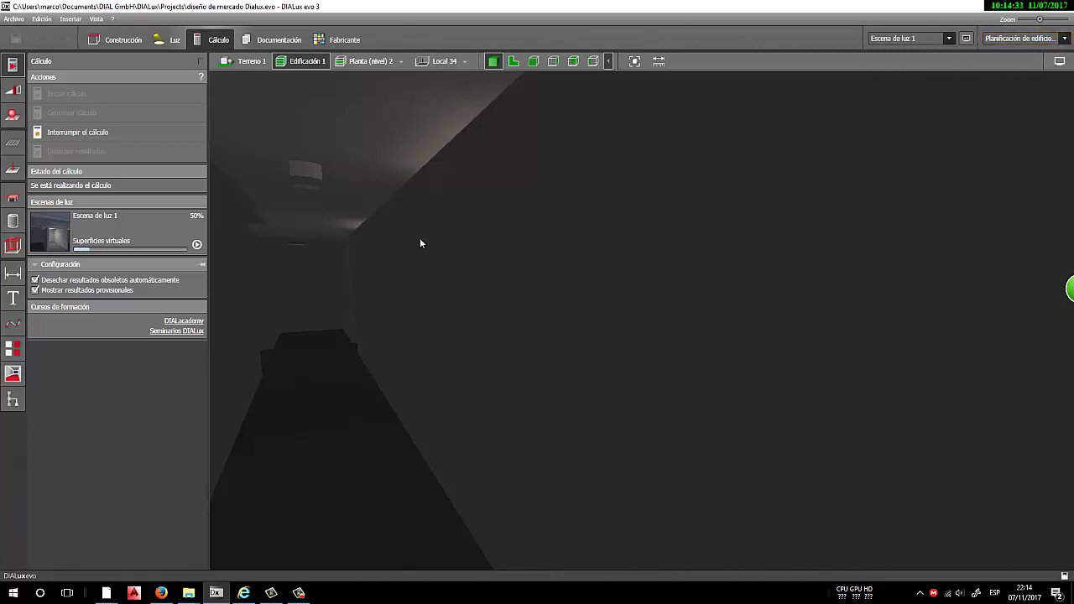
# Examine the provisional lighting around the interior partition corner and in the stalls behind the corridor columns
pyautogui.moveTo(323, 292); pyautogui.dragTo(422, 316, button='right')
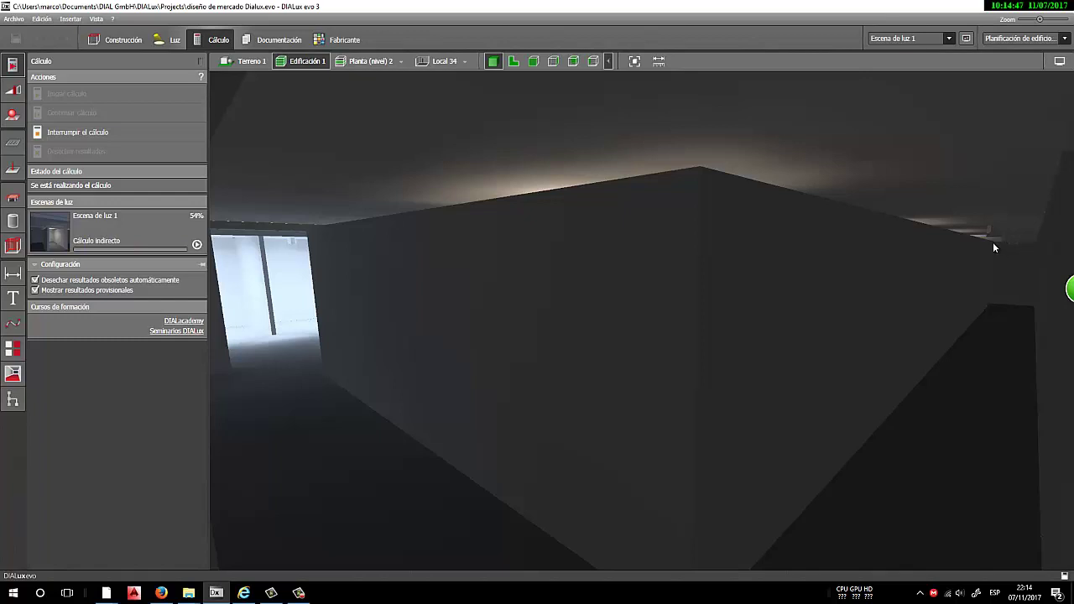
pyautogui.scroll(-2, 993, 242)
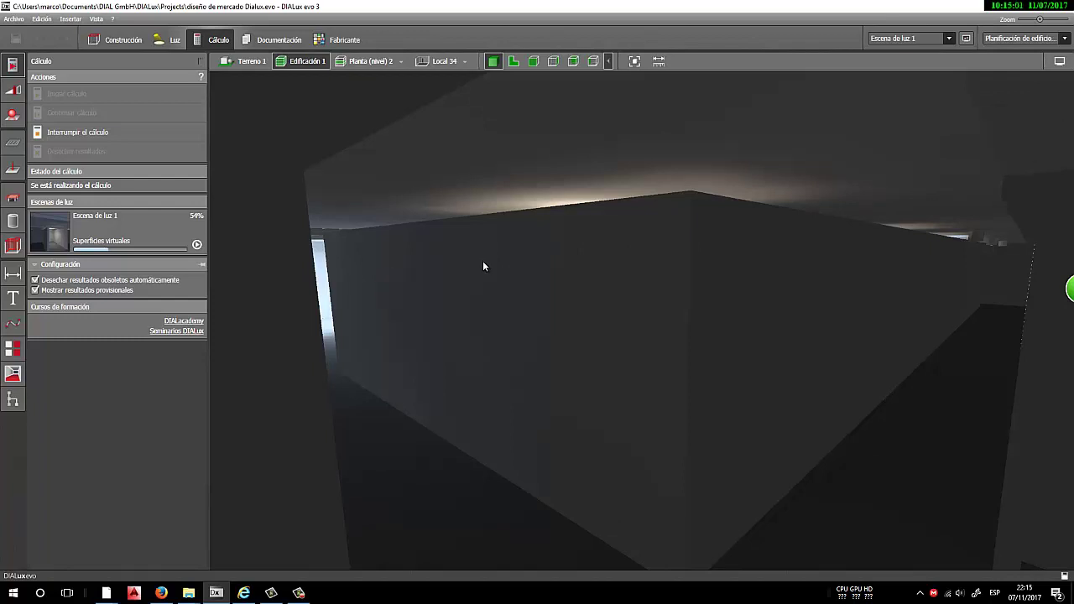
pyautogui.scroll(-1, 483, 262)
pyautogui.scroll(2, 483, 262)
pyautogui.moveTo(482, 262); pyautogui.dragTo(670, 288, button='right')
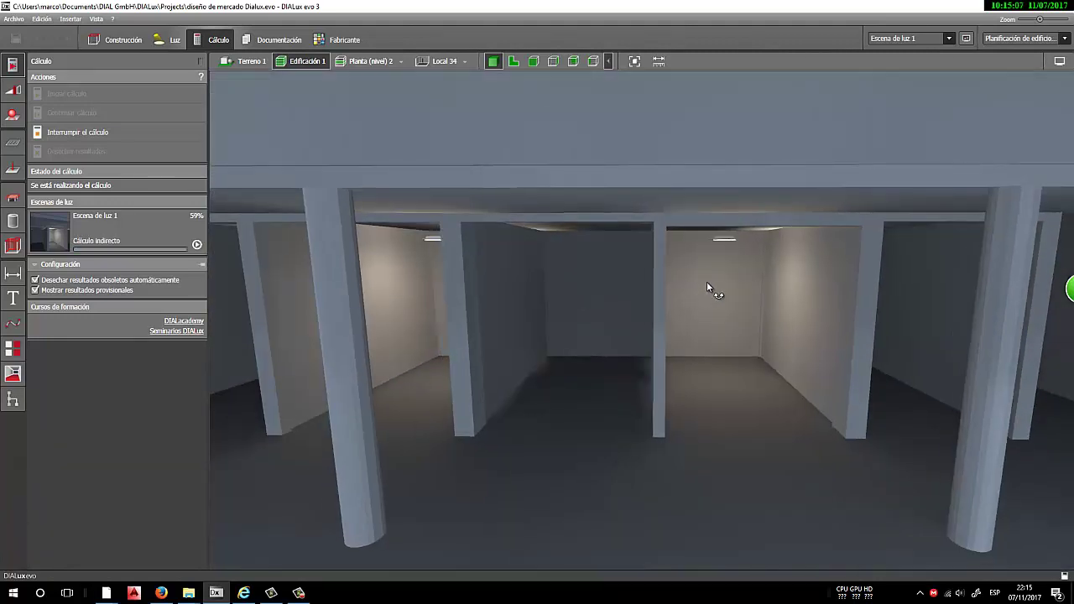
pyautogui.moveTo(707, 285); pyautogui.dragTo(623, 296)
pyautogui.moveTo(621, 290); pyautogui.dragTo(546, 312, button='right')
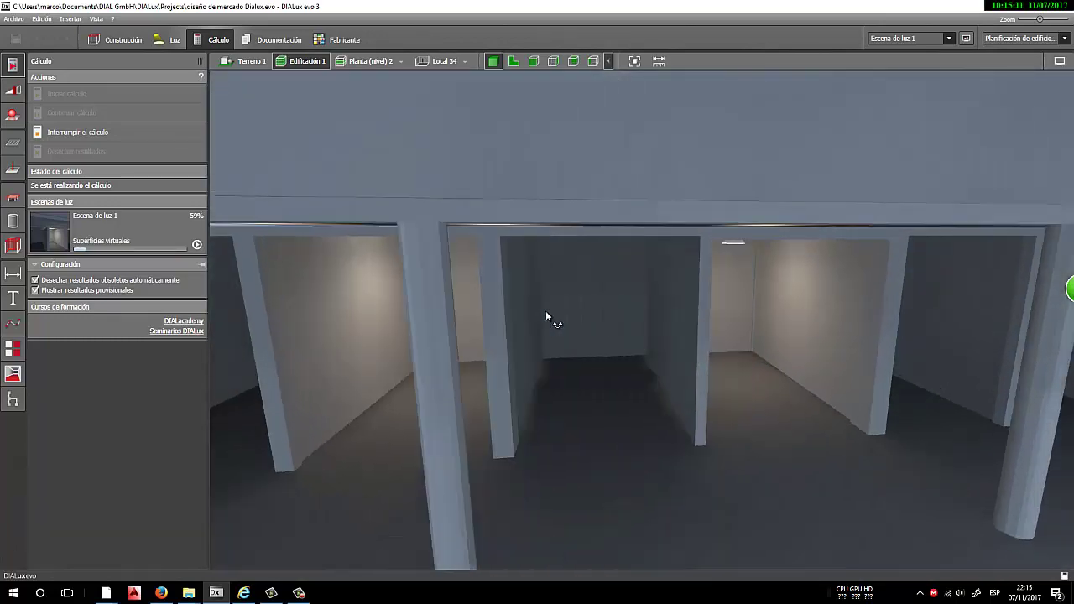
pyautogui.scroll(-5, 546, 311)
pyautogui.scroll(-3, 562, 300)
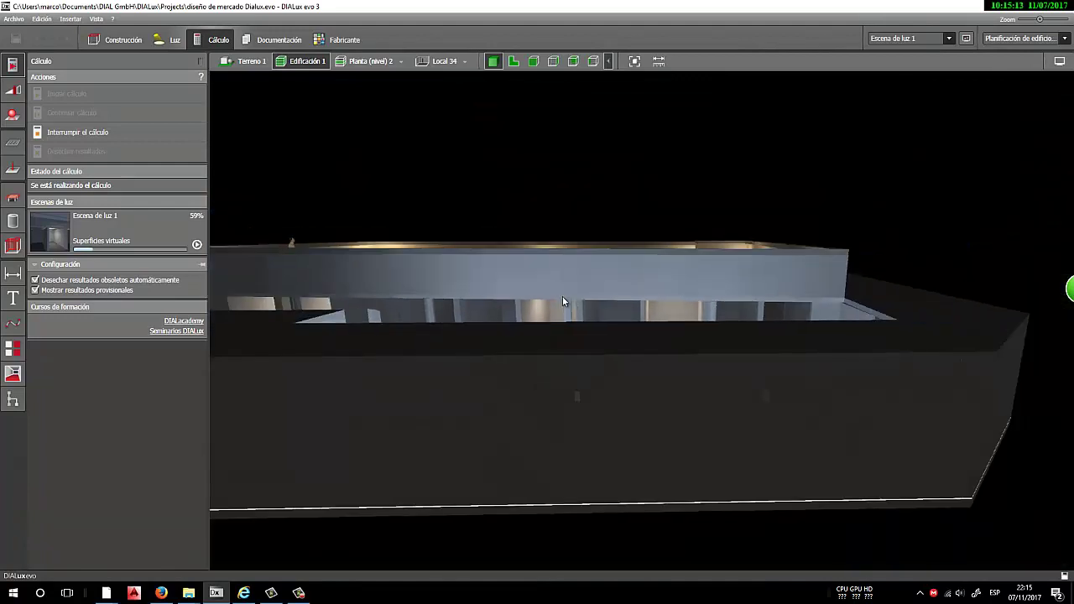
pyautogui.moveTo(566, 303); pyautogui.dragTo(591, 258)
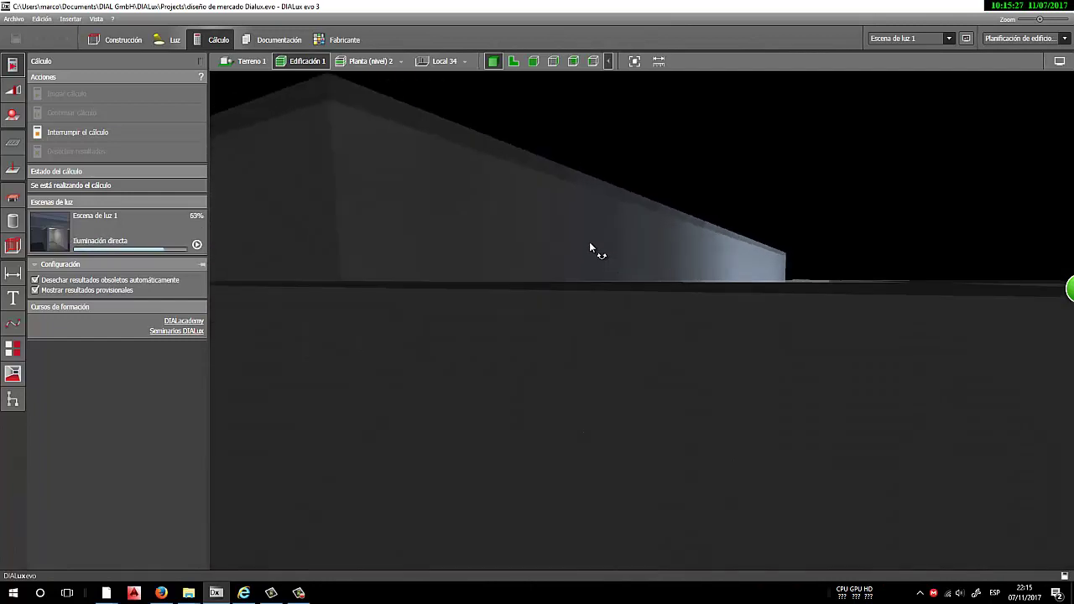
pyautogui.moveTo(600, 244); pyautogui.dragTo(600, 244, button='right')
pyautogui.scroll(-8, 700, 300)
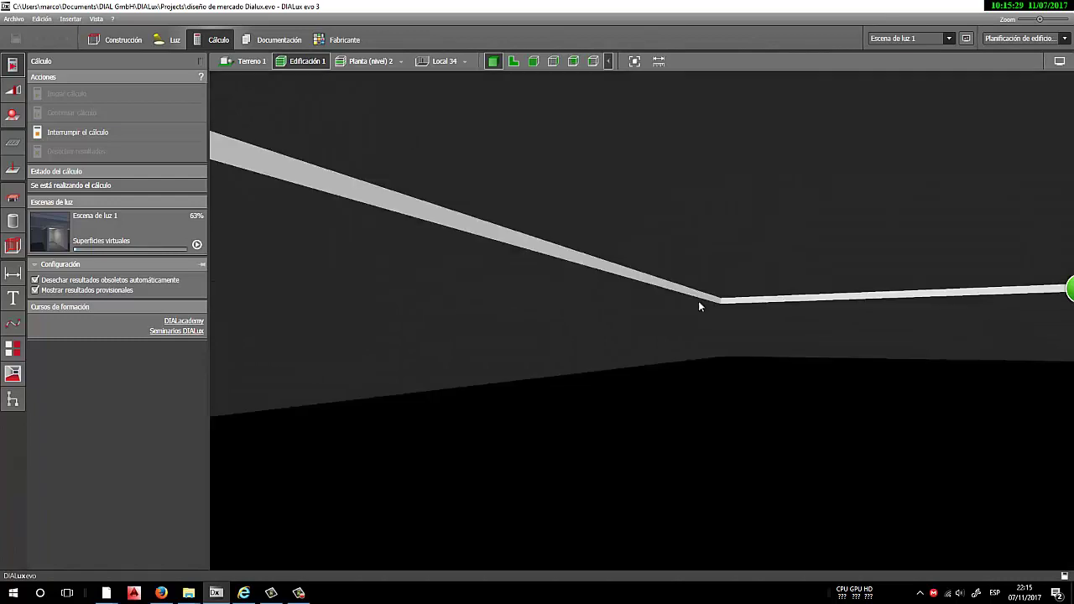
pyautogui.moveTo(699, 300); pyautogui.dragTo(718, 293, button='right')
pyautogui.moveTo(742, 273); pyautogui.dragTo(714, 317)
pyautogui.scroll(-3, 669, 468)
pyautogui.scroll(3, 669, 472)
pyautogui.scroll(2, 787, 375)
pyautogui.scroll(5, 664, 292)
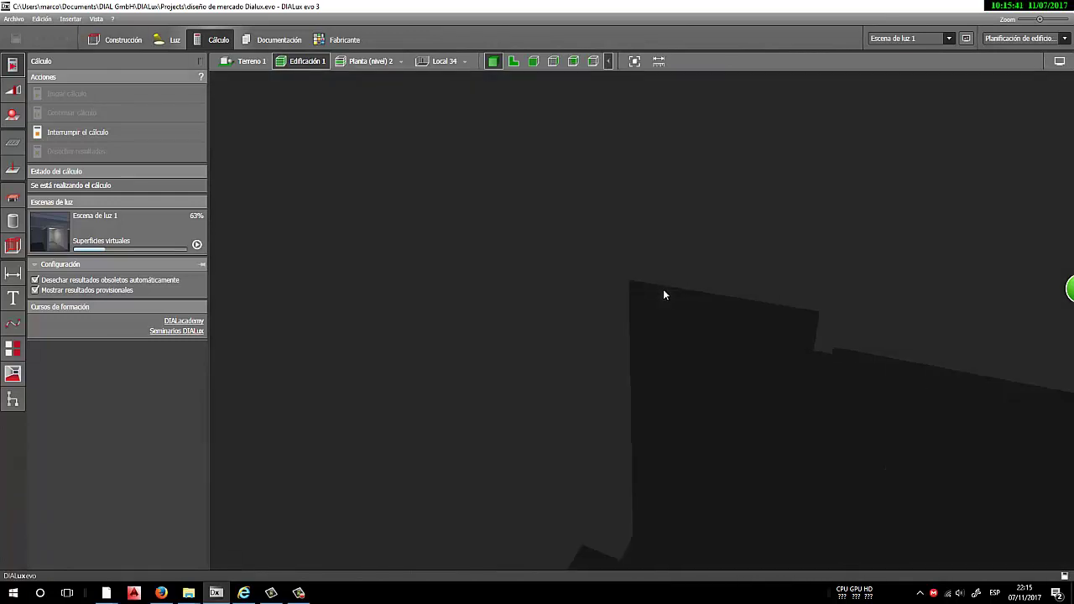
pyautogui.scroll(2, 663, 294)
pyautogui.scroll(2, 662, 291)
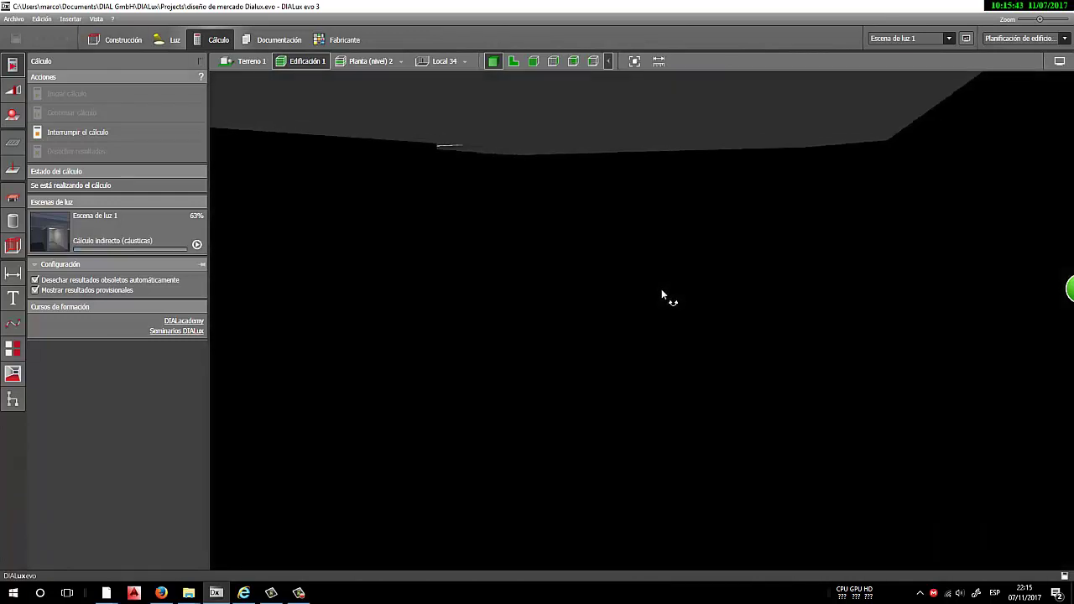
pyautogui.moveTo(662, 291); pyautogui.dragTo(659, 295)
pyautogui.scroll(2, 658, 295)
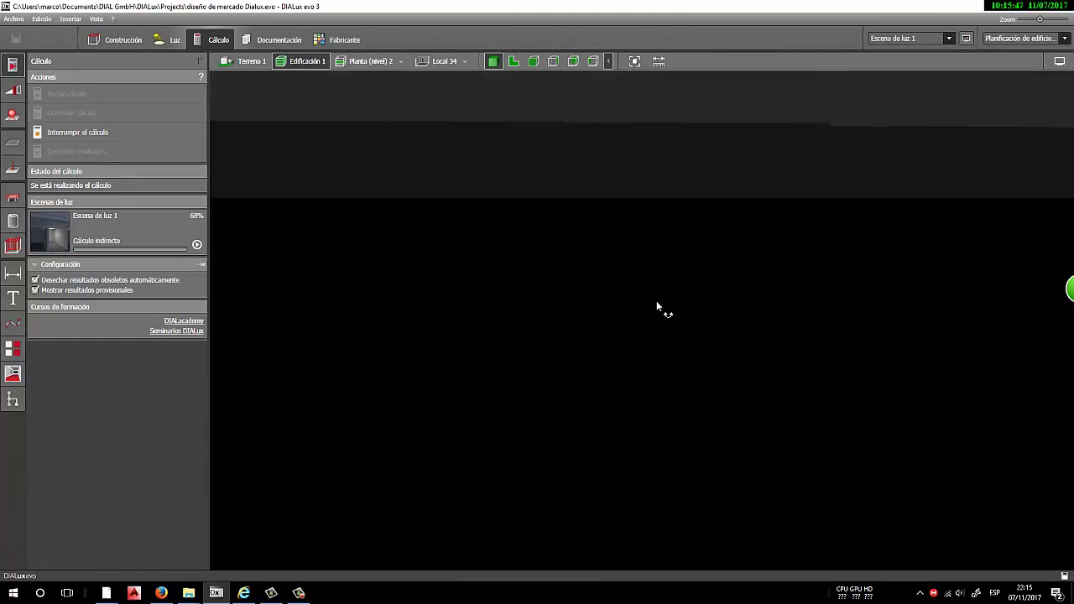
# Examine the provisional lighting of the whole building from outside, including the roof-level luminaires, corridor and outer facade
pyautogui.scroll(-5, 625, 254)
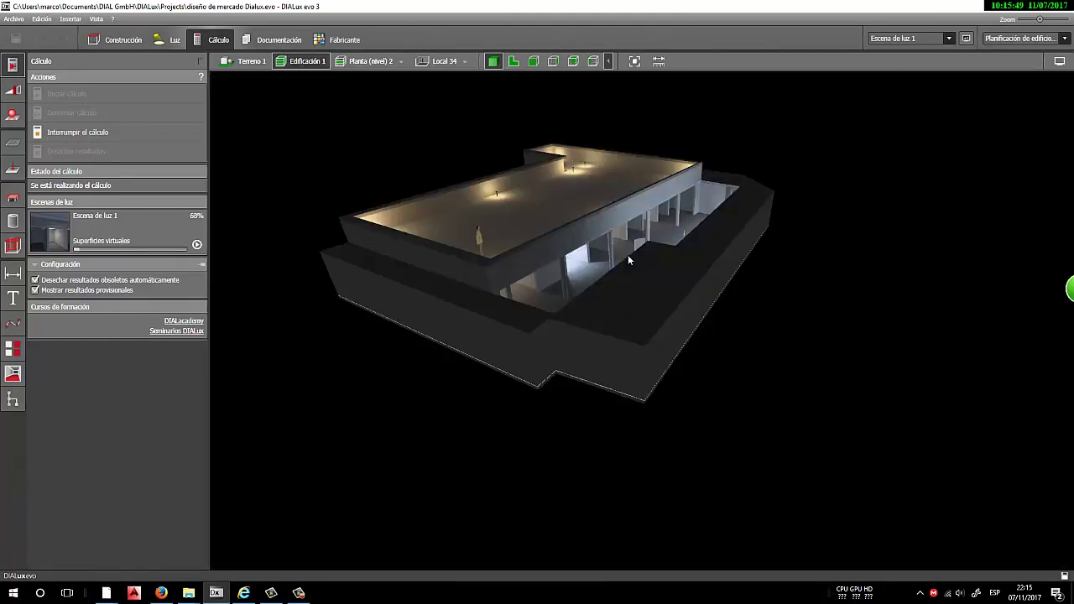
pyautogui.moveTo(690, 235); pyautogui.dragTo(822, 303, button='right')
pyautogui.moveTo(866, 294); pyautogui.dragTo(697, 300)
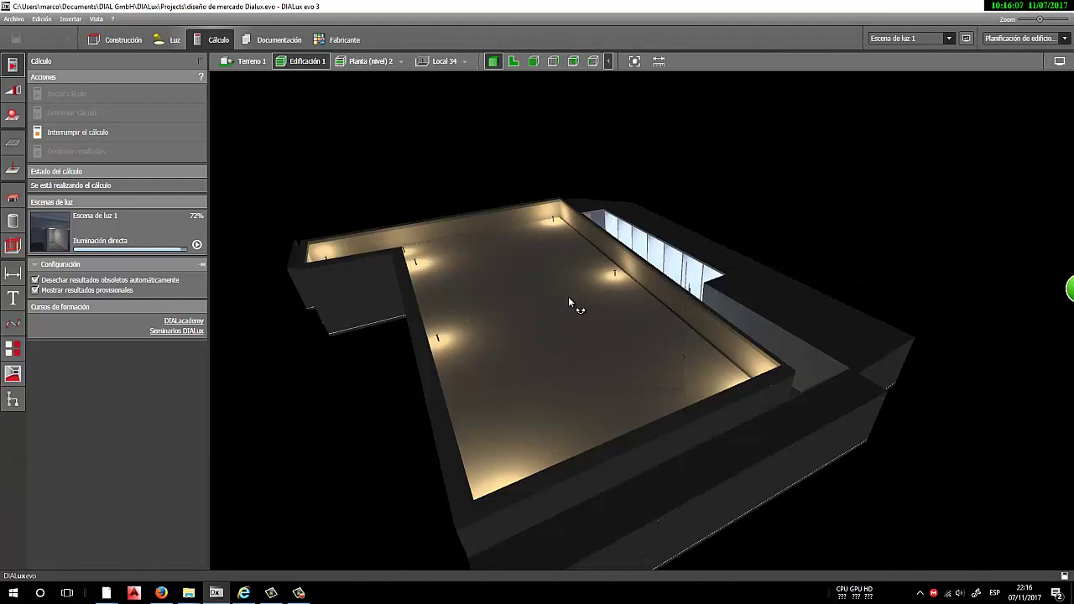
pyautogui.moveTo(569, 296); pyautogui.dragTo(563, 298)
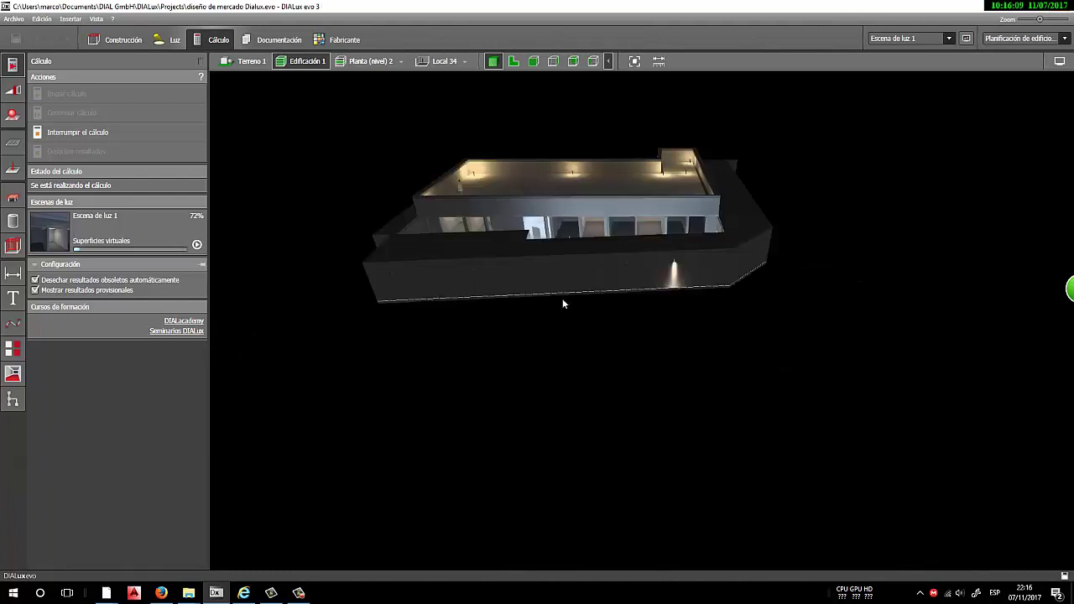
pyautogui.scroll(2, 581, 173)
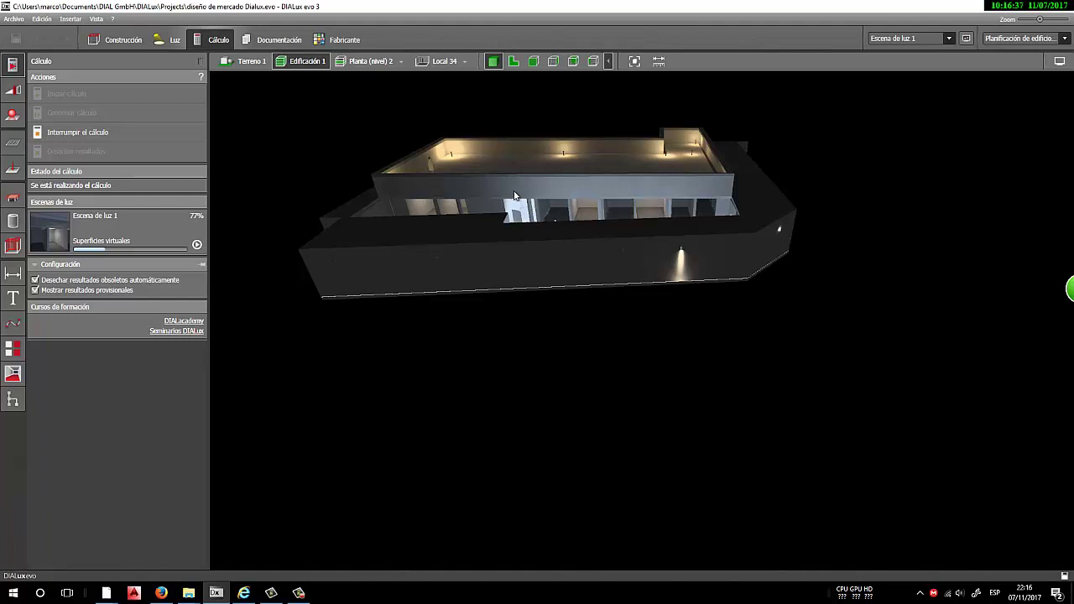
pyautogui.scroll(2, 515, 195)
pyautogui.moveTo(539, 192); pyautogui.dragTo(557, 291, button='middle')
pyautogui.scroll(2, 557, 291)
pyautogui.scroll(1, 557, 296)
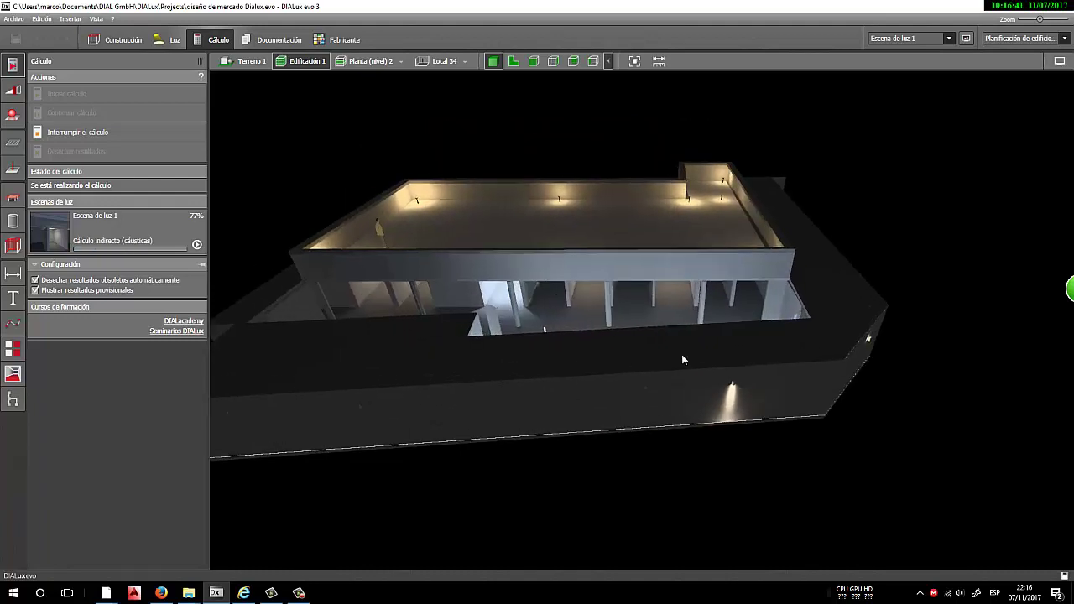
# Inspect the light cast by the wall luminaire near the far end of the long outer facade
pyautogui.moveTo(749, 385); pyautogui.dragTo(789, 354, button='right')
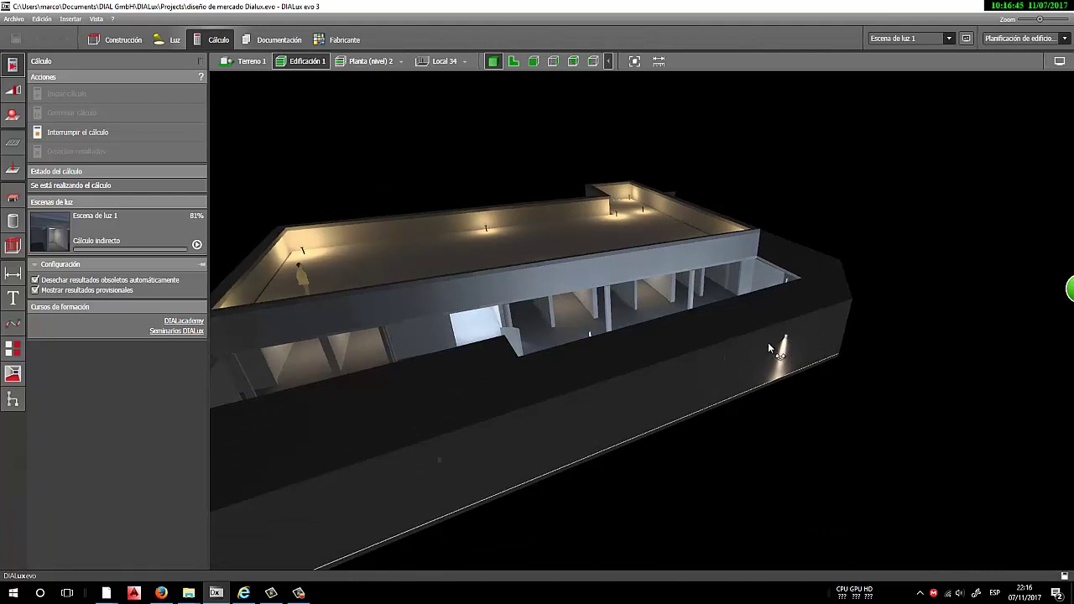
pyautogui.moveTo(768, 341); pyautogui.dragTo(816, 340)
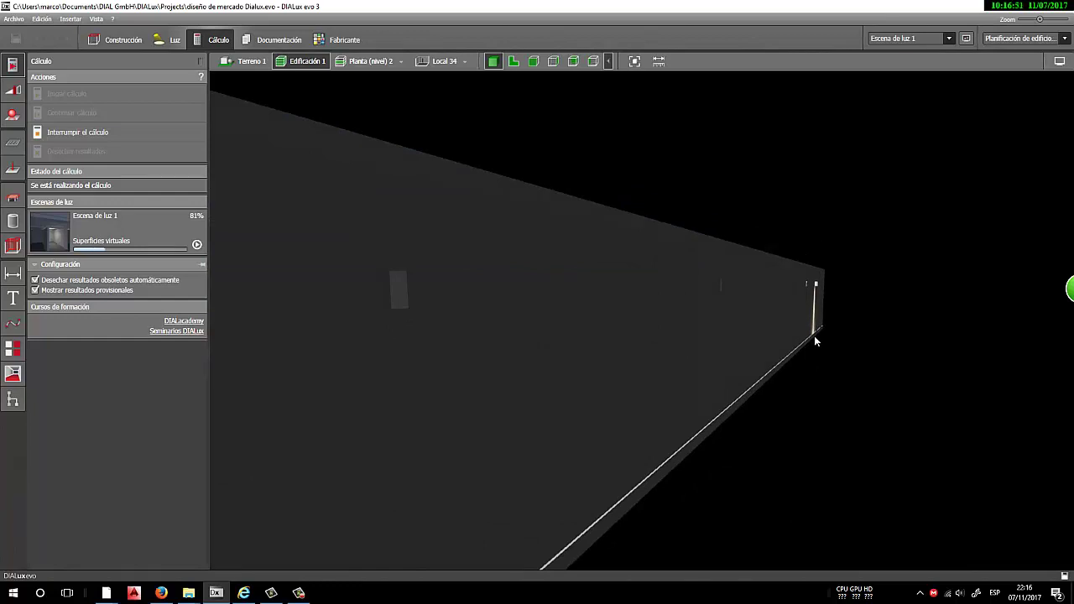
pyautogui.scroll(2, 815, 341)
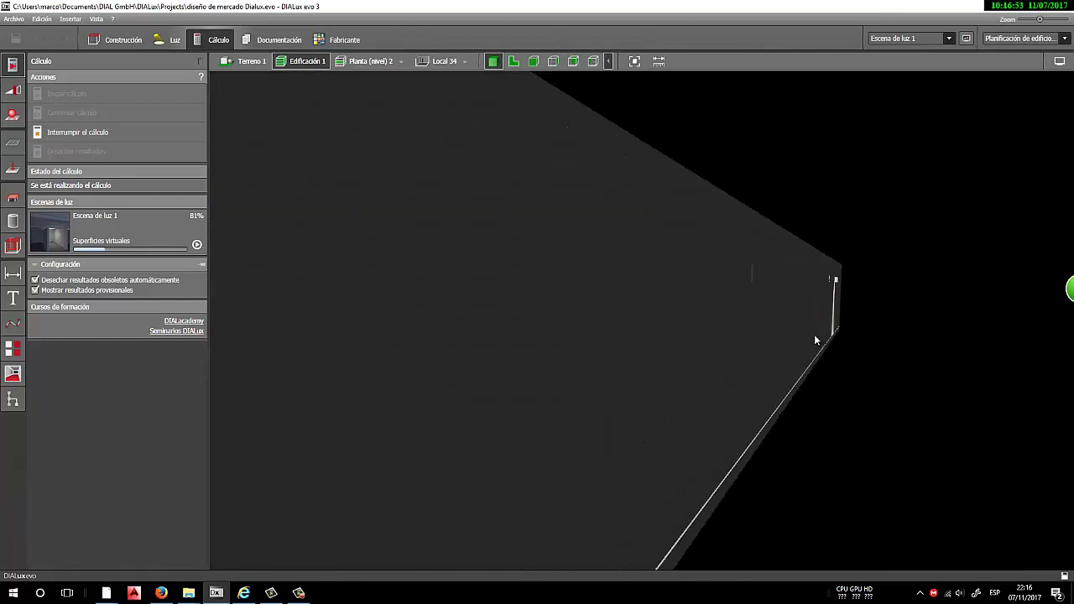
pyautogui.scroll(-1, 815, 336)
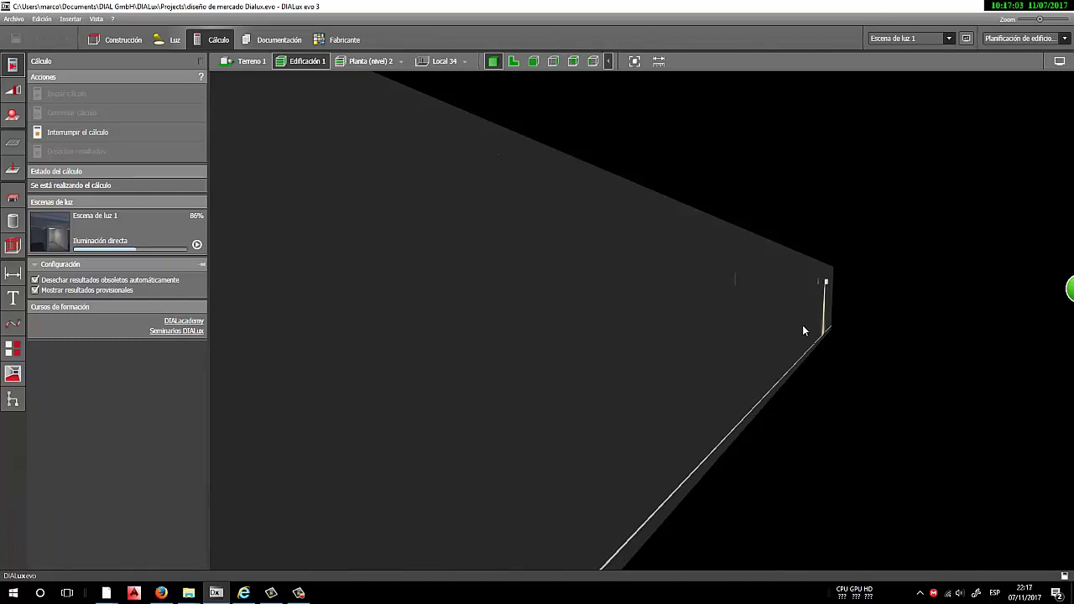
pyautogui.moveTo(803, 326); pyautogui.dragTo(820, 299, button='right')
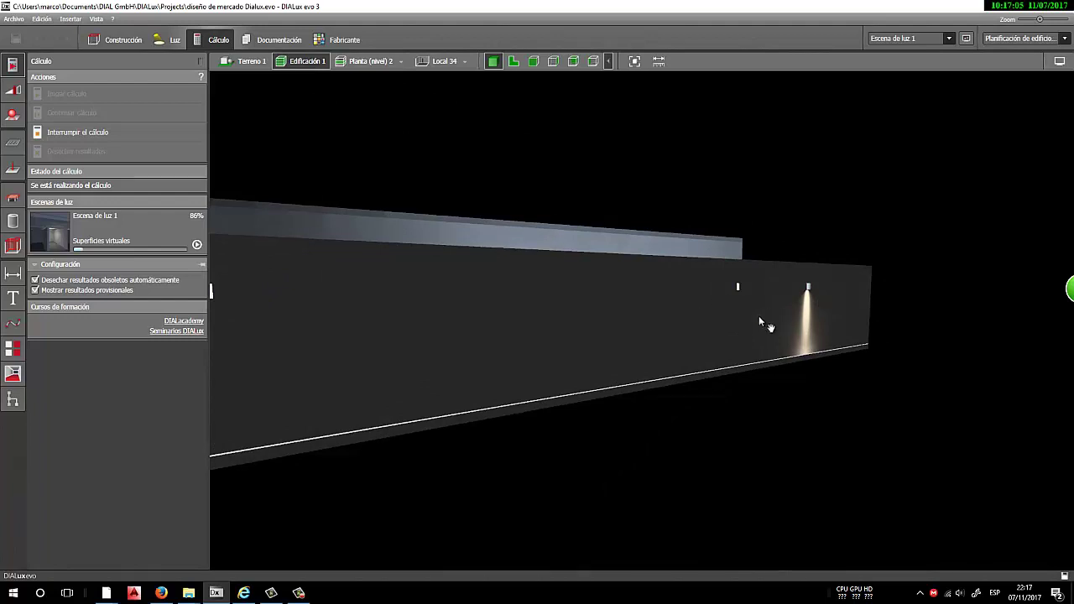
pyautogui.moveTo(759, 320); pyautogui.dragTo(852, 374)
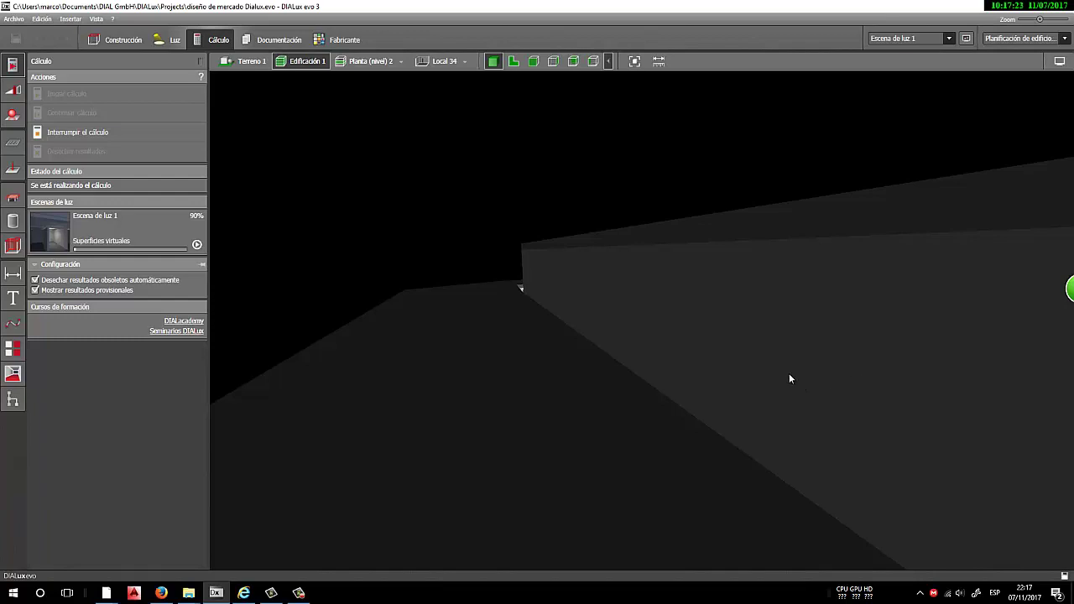
# Compare the light cast by the row of wall luminaires along the long outer facade
pyautogui.scroll(-2, 789, 374)
pyautogui.scroll(-1, 698, 317)
pyautogui.scroll(-4, 699, 317)
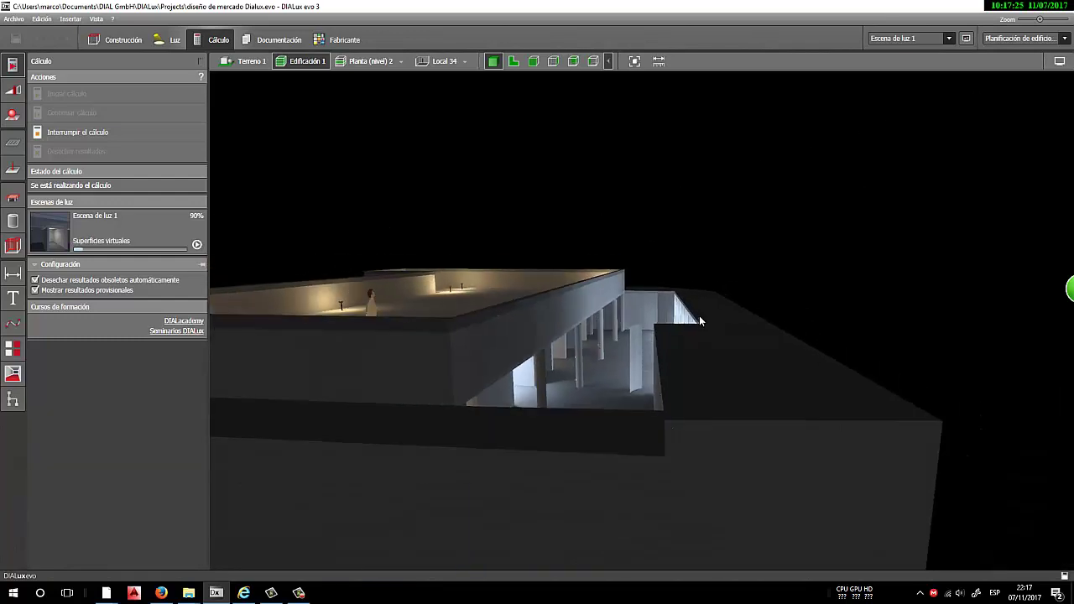
pyautogui.scroll(-2, 727, 366)
pyautogui.moveTo(730, 412); pyautogui.dragTo(621, 411)
pyautogui.scroll(4, 454, 356)
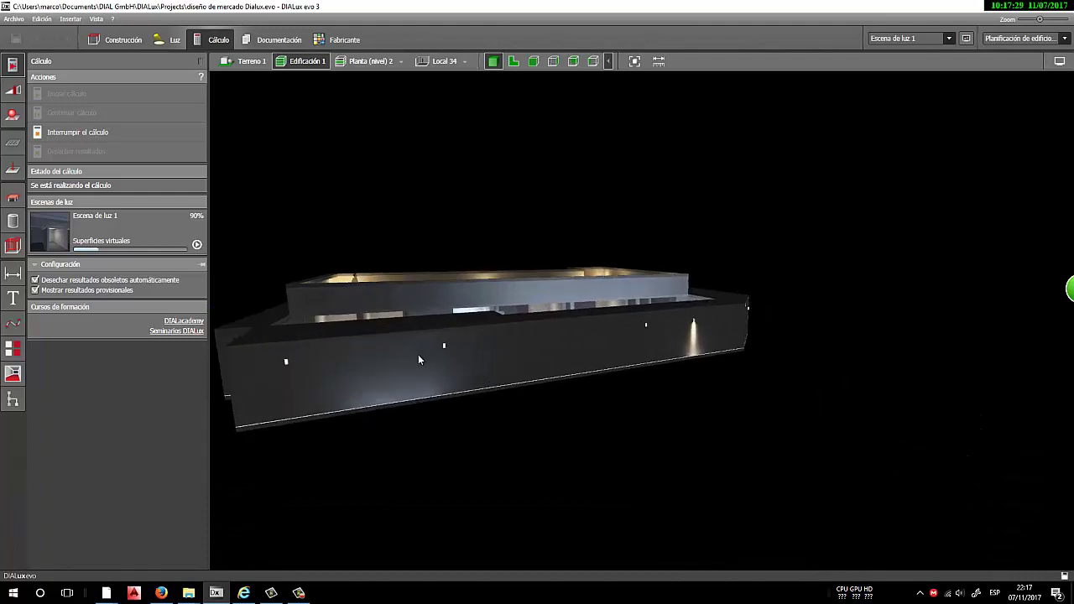
pyautogui.moveTo(431, 359); pyautogui.dragTo(495, 395)
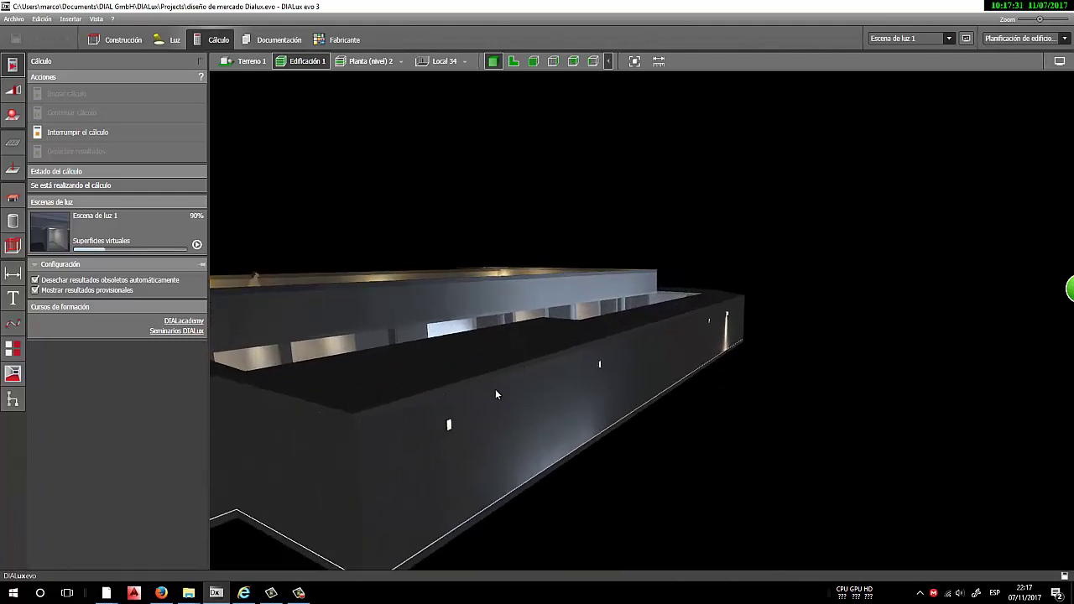
# Inspect the provisional light from the wall luminaires nearest the end corner of the long outer facade
pyautogui.scroll(2, 465, 426)
pyautogui.moveTo(495, 427); pyautogui.dragTo(515, 403, button='right')
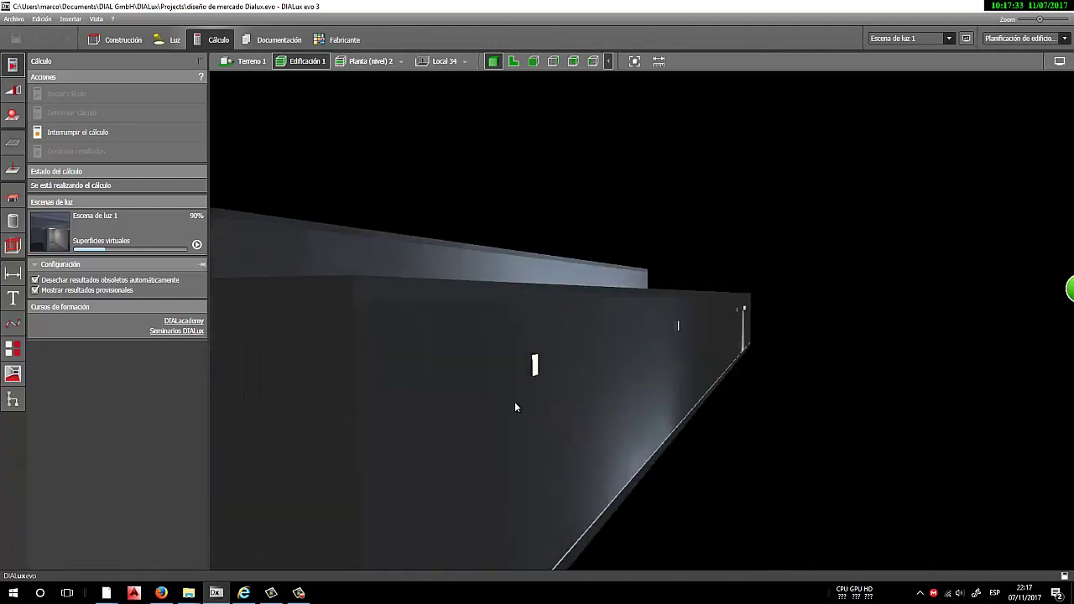
pyautogui.scroll(2, 527, 380)
pyautogui.scroll(-2, 619, 320)
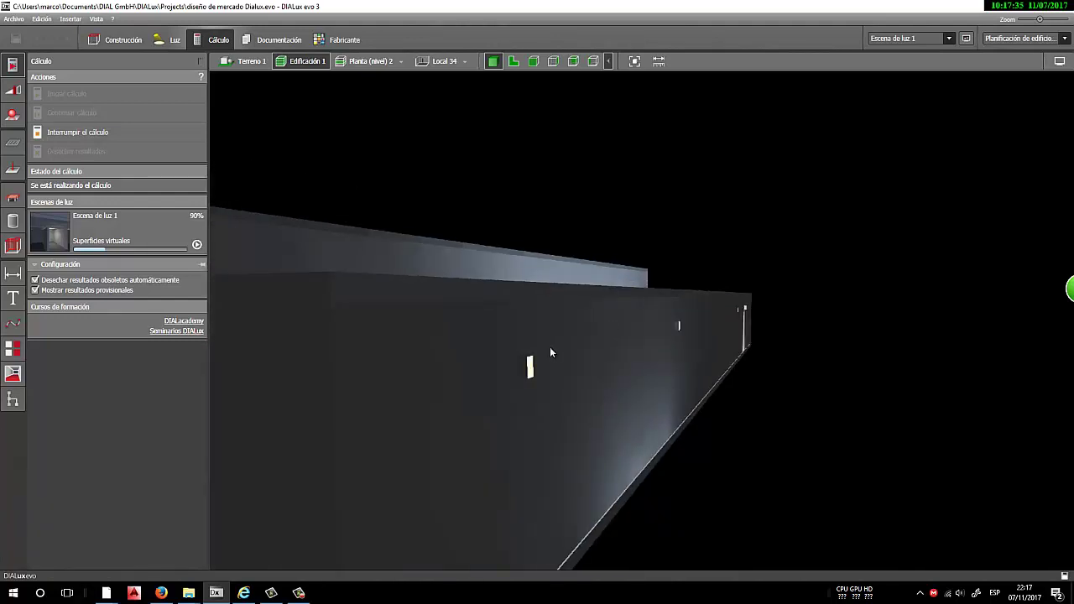
pyautogui.scroll(1, 513, 384)
pyautogui.moveTo(514, 389); pyautogui.dragTo(483, 360)
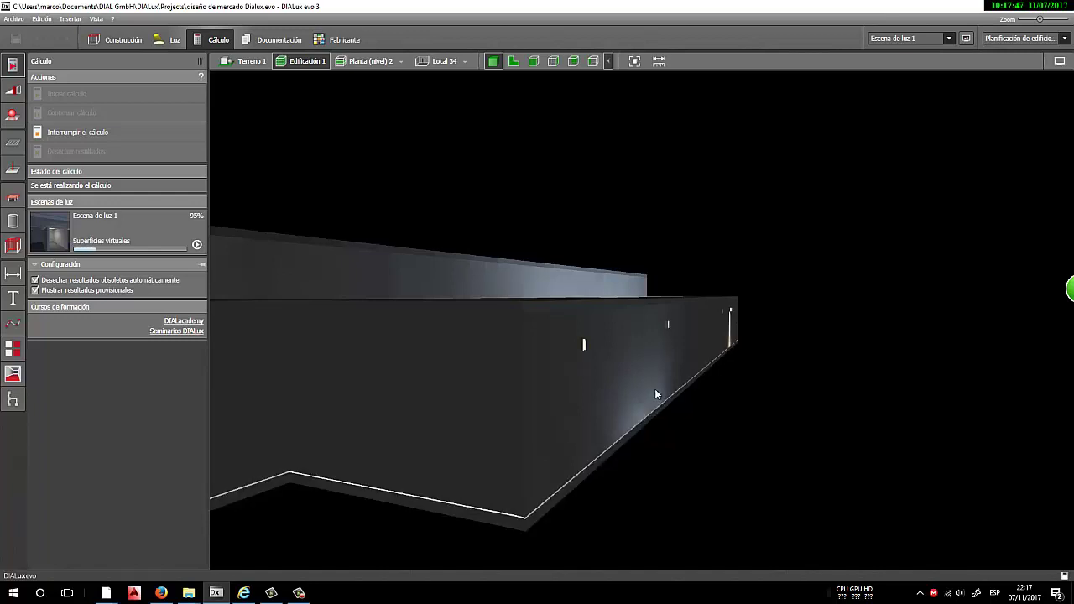
# Examine the provisional lighting around the outer walls and on the roof terrace from the opposite side of the building
pyautogui.moveTo(657, 391); pyautogui.dragTo(471, 456)
pyautogui.moveTo(472, 456); pyautogui.dragTo(496, 467, button='right')
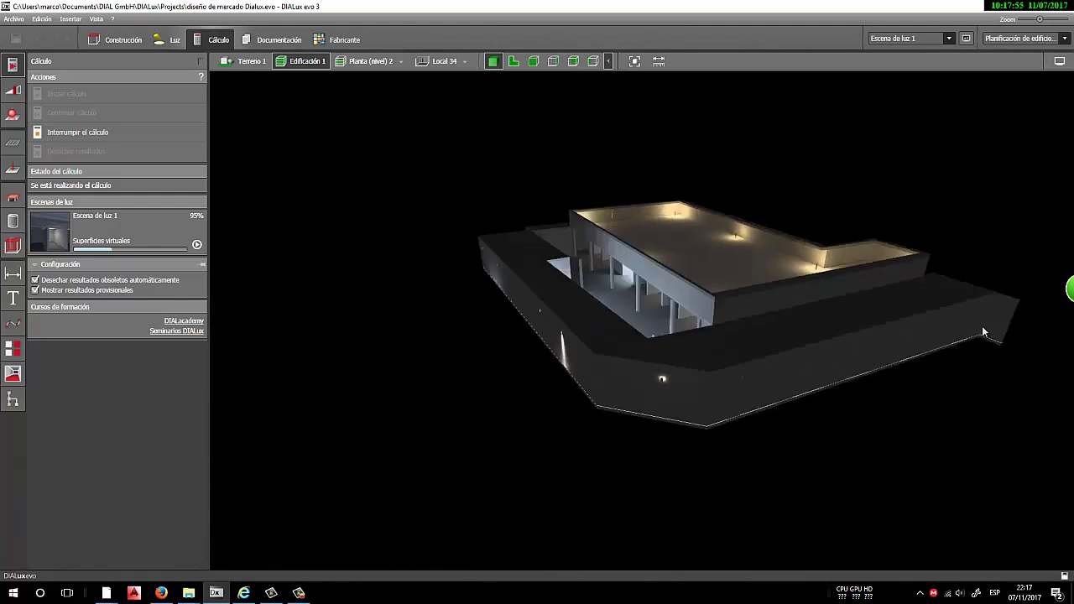
pyautogui.scroll(4, 935, 325)
pyautogui.moveTo(822, 290); pyautogui.dragTo(398, 327)
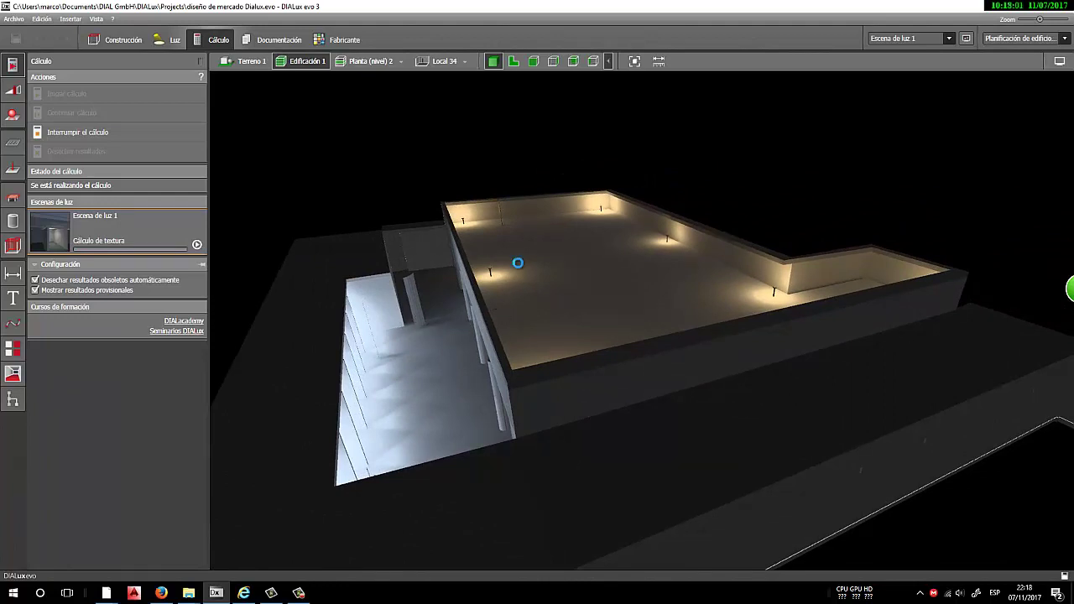
pyautogui.scroll(4, 519, 263)
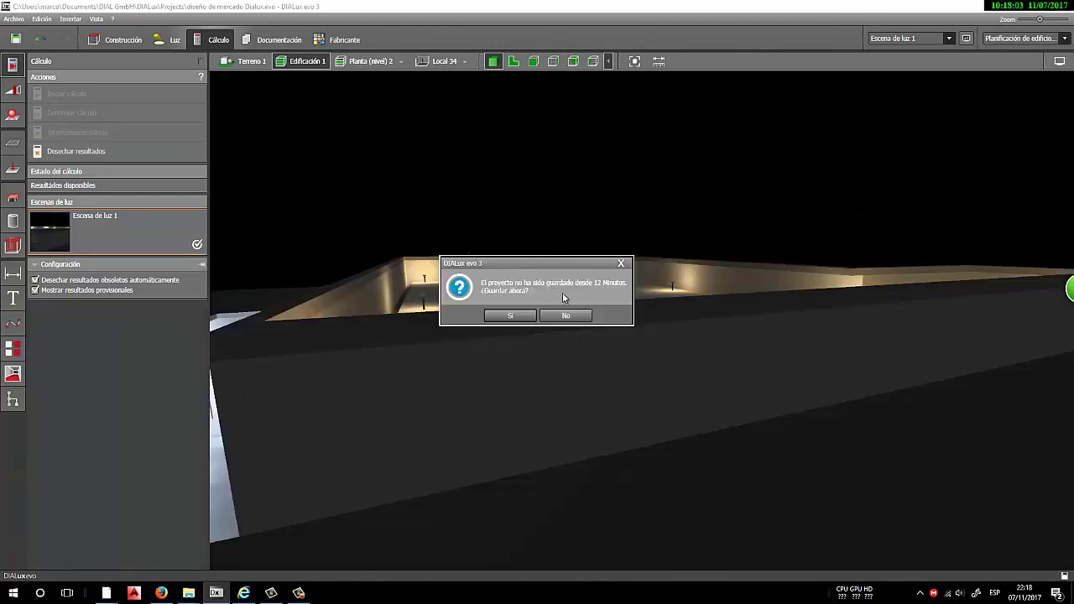
# Decline saving the project and examine the calculated lighting in the interior stalls between the partition walls
pyautogui.click(566, 316)
pyautogui.moveTo(566, 322); pyautogui.dragTo(630, 293)
pyautogui.moveTo(630, 293); pyautogui.dragTo(631, 319, button='right')
pyautogui.moveTo(605, 382); pyautogui.dragTo(693, 304, button='middle')
pyautogui.moveTo(694, 305); pyautogui.dragTo(651, 319, button='right')
pyautogui.moveTo(650, 320); pyautogui.dragTo(820, 366)
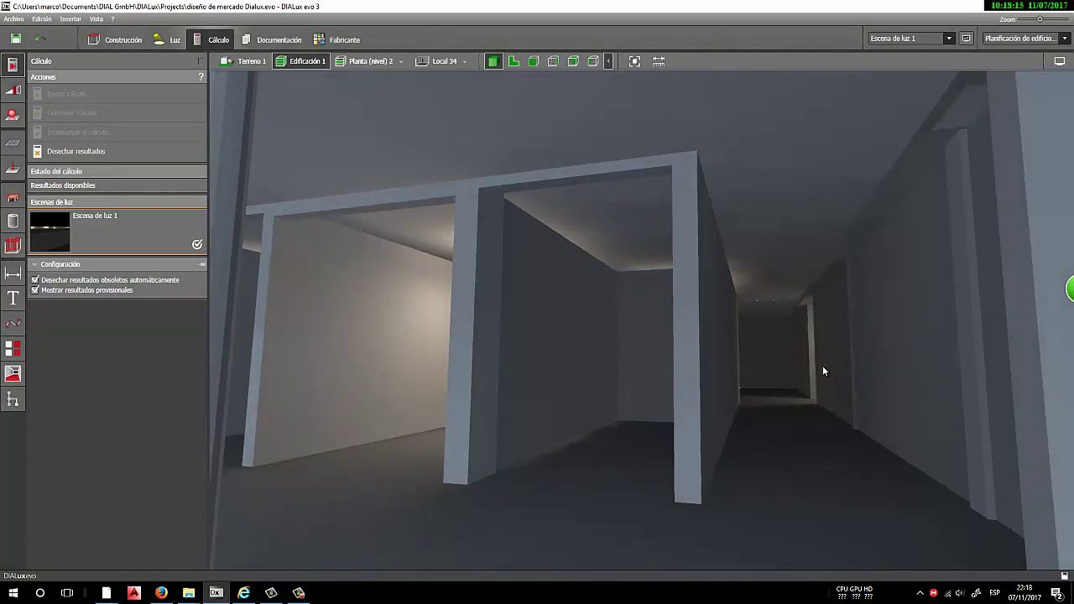
# Examine the calculated lighting along the dark interior corridor beside the stall partitions
pyautogui.scroll(3, 823, 367)
pyautogui.moveTo(850, 390); pyautogui.dragTo(827, 391, button='middle')
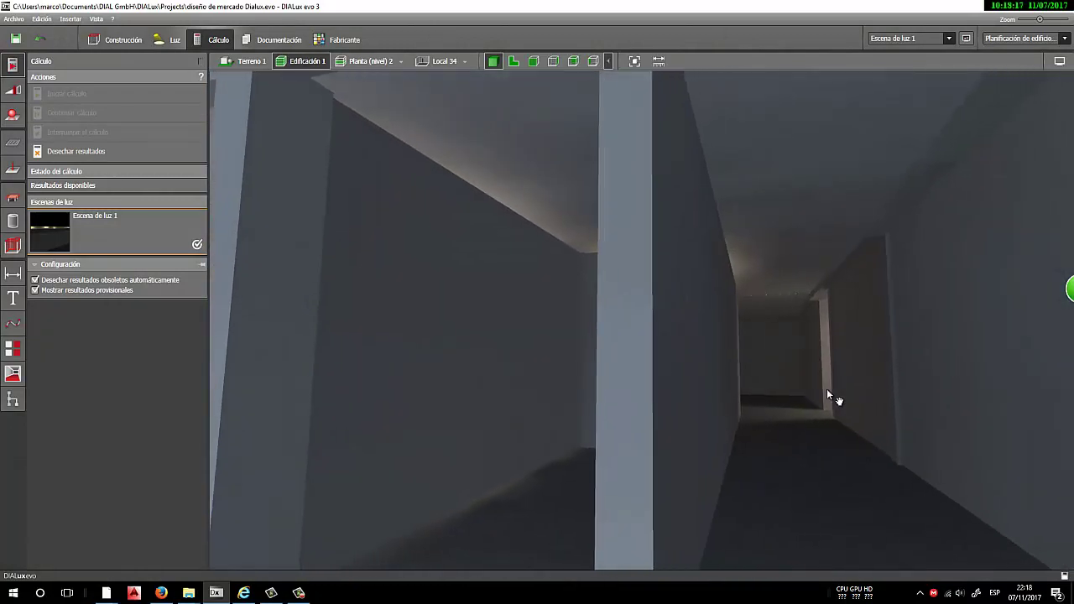
pyautogui.scroll(2, 825, 391)
pyautogui.scroll(4, 806, 386)
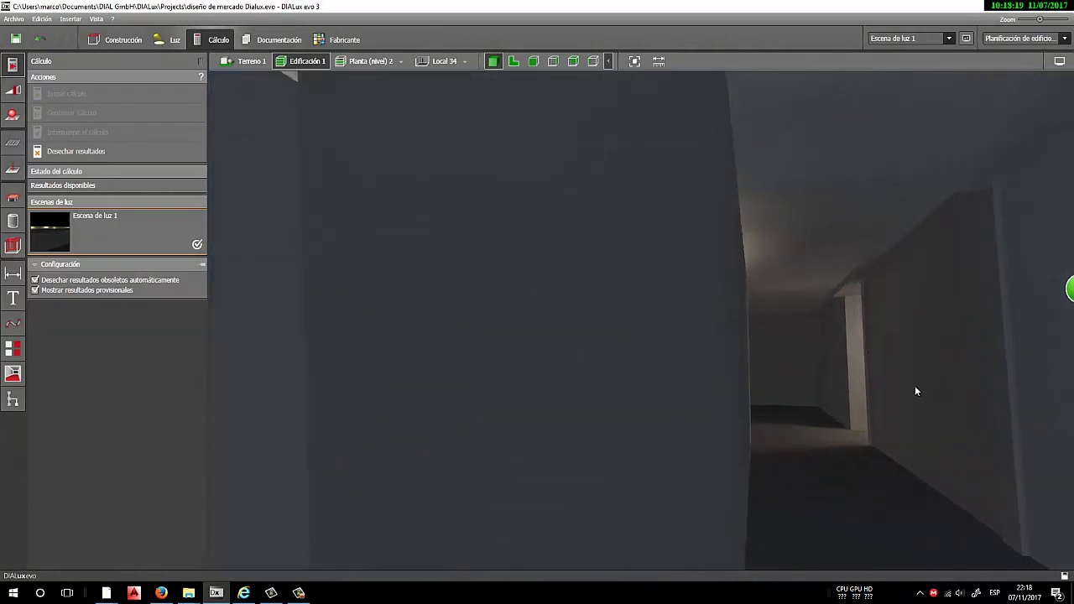
pyautogui.scroll(3, 916, 388)
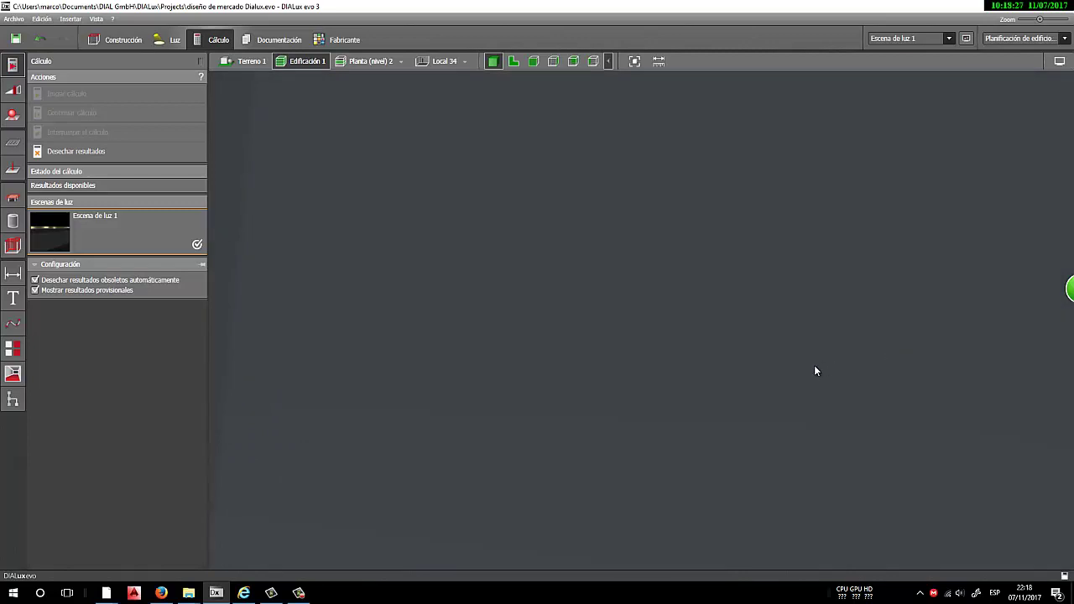
# Examine the calculated lighting from the interior passage towards the stalls behind the columns, and return to the exterior roof overview
pyautogui.moveTo(764, 382); pyautogui.dragTo(595, 405, button='right')
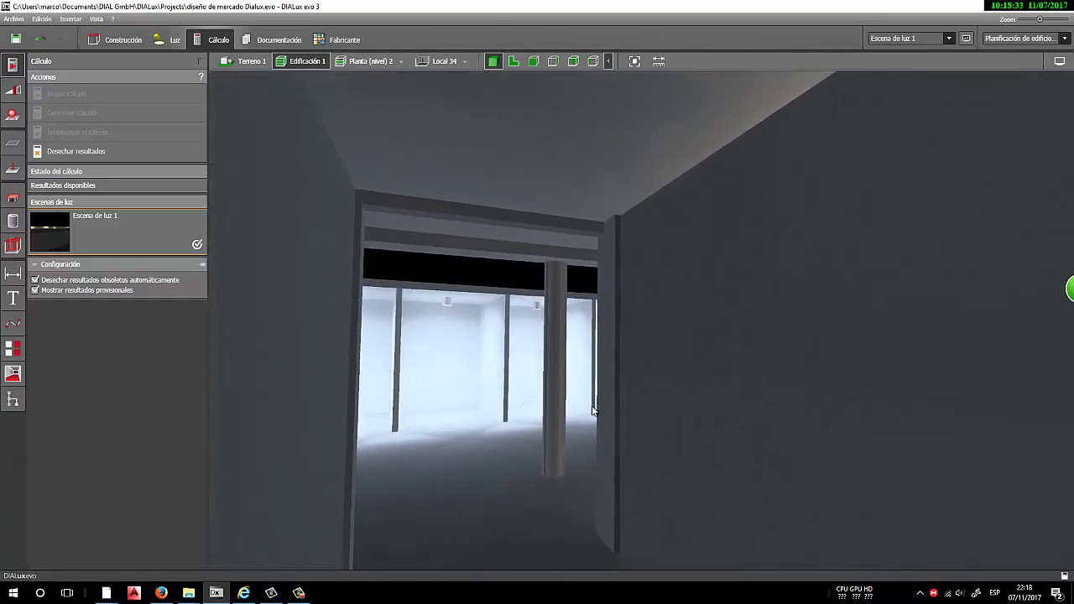
pyautogui.scroll(-8, 572, 296)
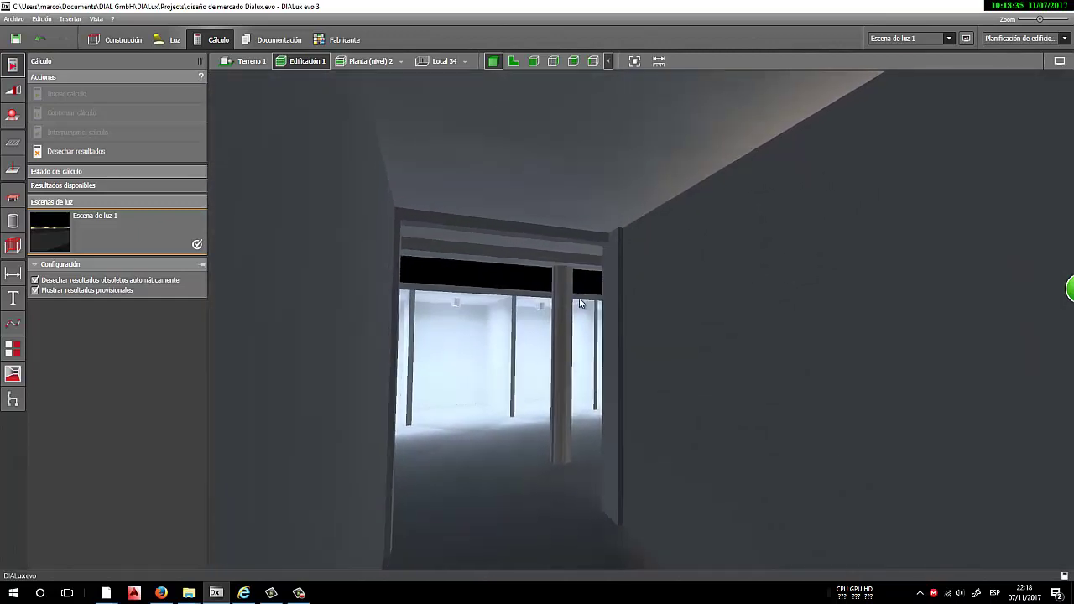
pyautogui.scroll(-8, 671, 304)
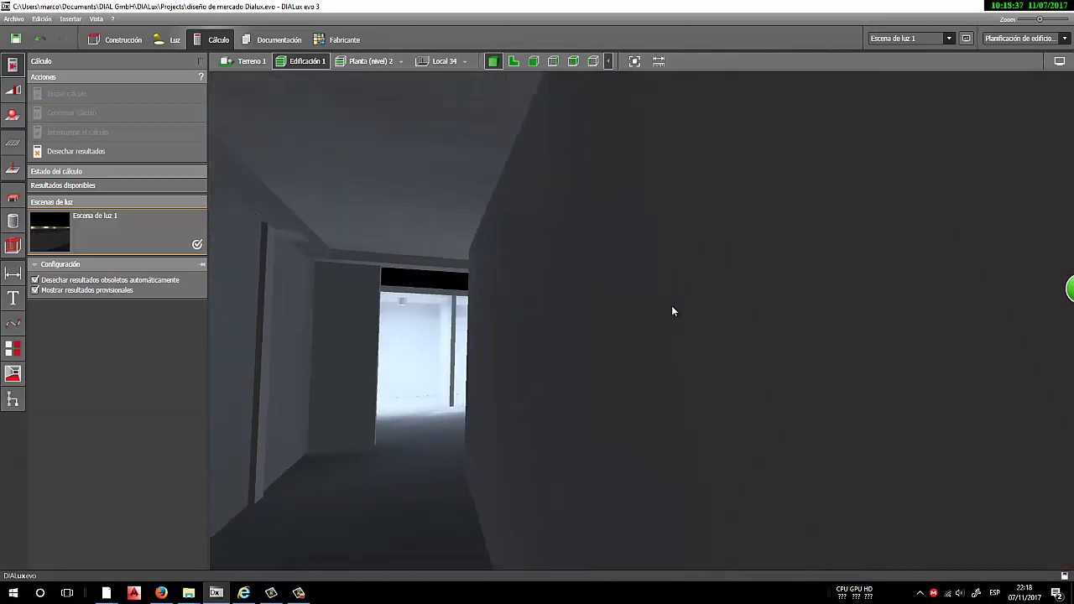
pyautogui.scroll(-5, 671, 305)
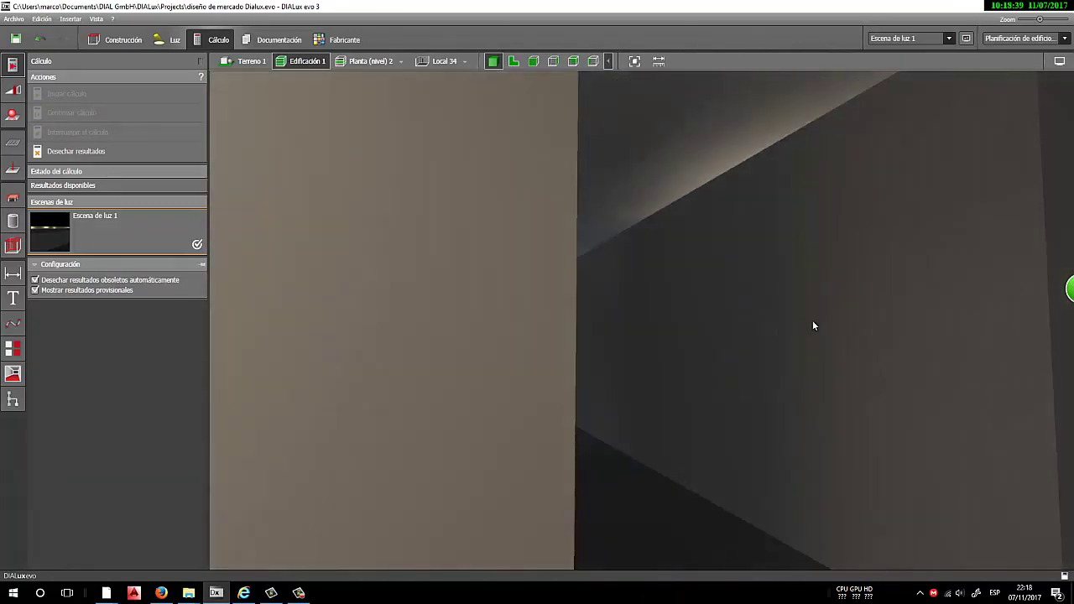
pyautogui.moveTo(812, 322); pyautogui.dragTo(749, 350, button='right')
pyautogui.moveTo(682, 362); pyautogui.dragTo(624, 314, button='right')
pyautogui.scroll(3, 815, 361)
pyautogui.scroll(-10, 672, 333)
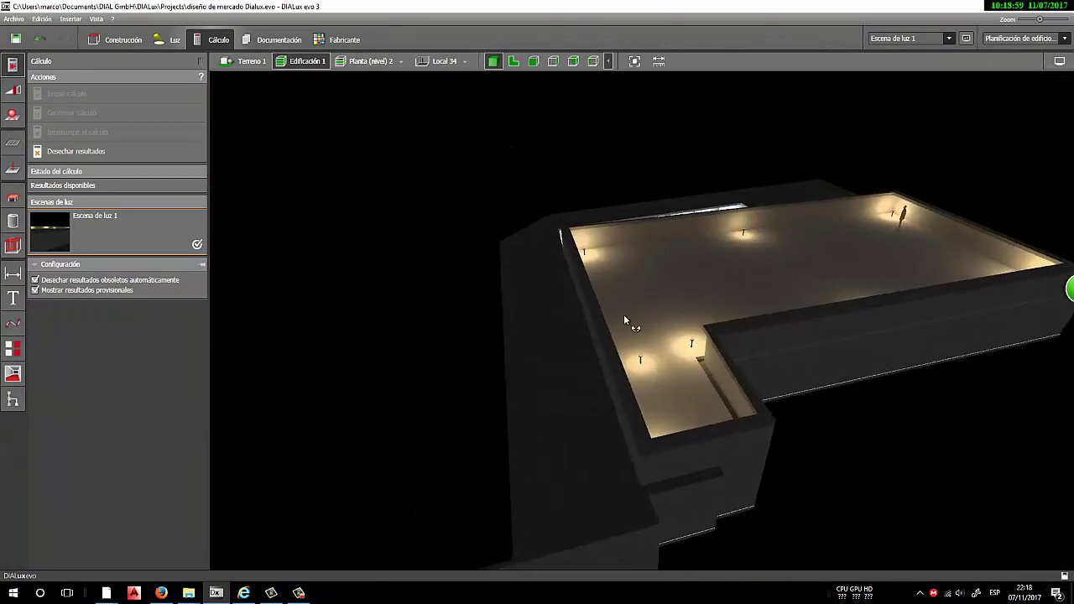
# View the calculated results of Local 37, Local 34 and Planta (nivel) 2 separately, and return to Edificación 1
pyautogui.click(465, 63)
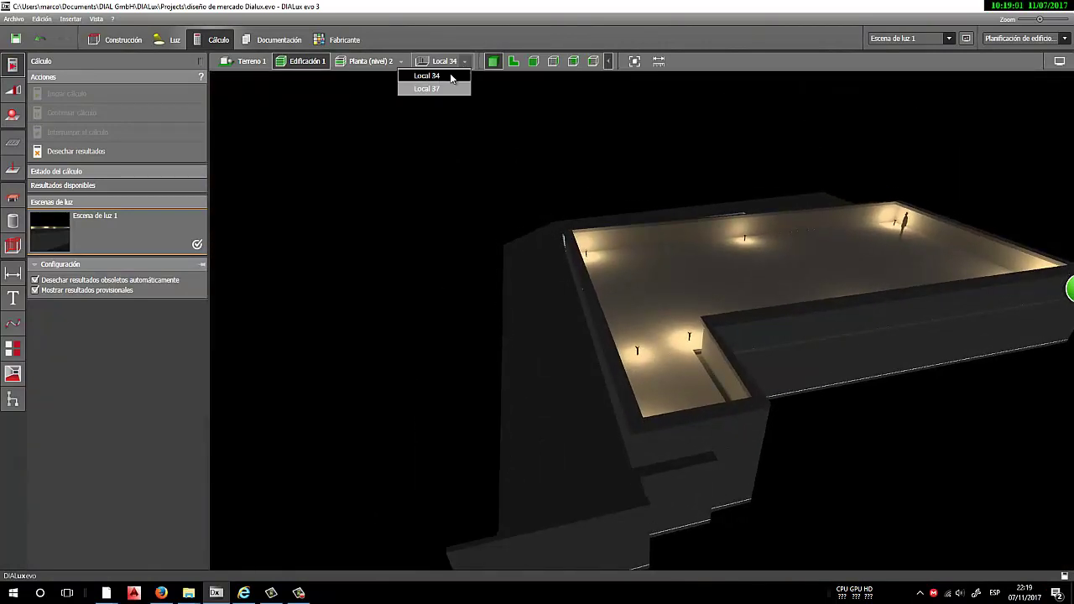
pyautogui.click(444, 88)
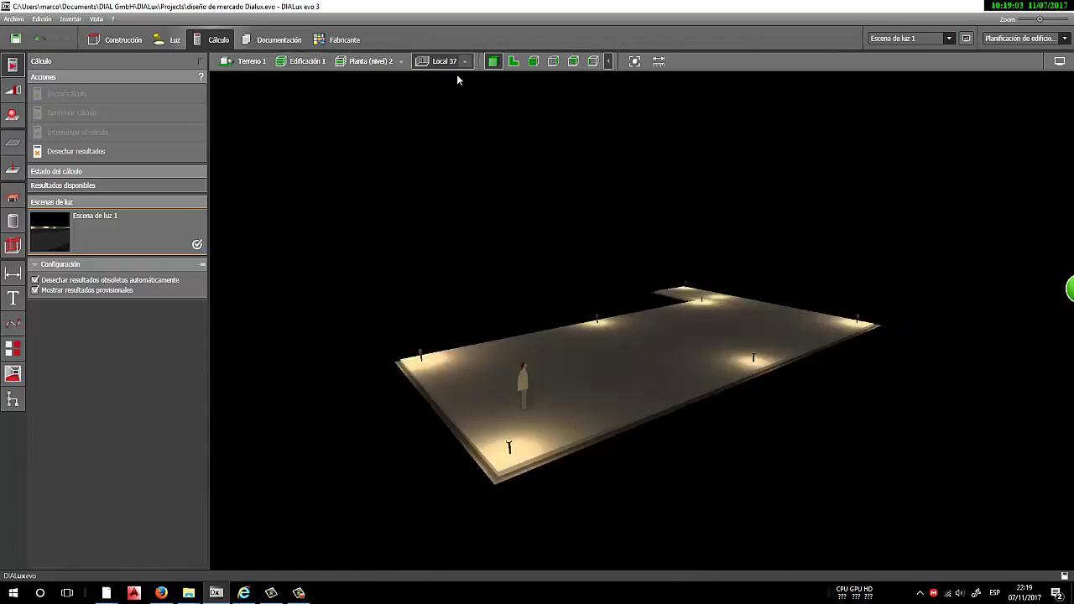
pyautogui.click(464, 63)
pyautogui.click(447, 85)
pyautogui.press('Up')
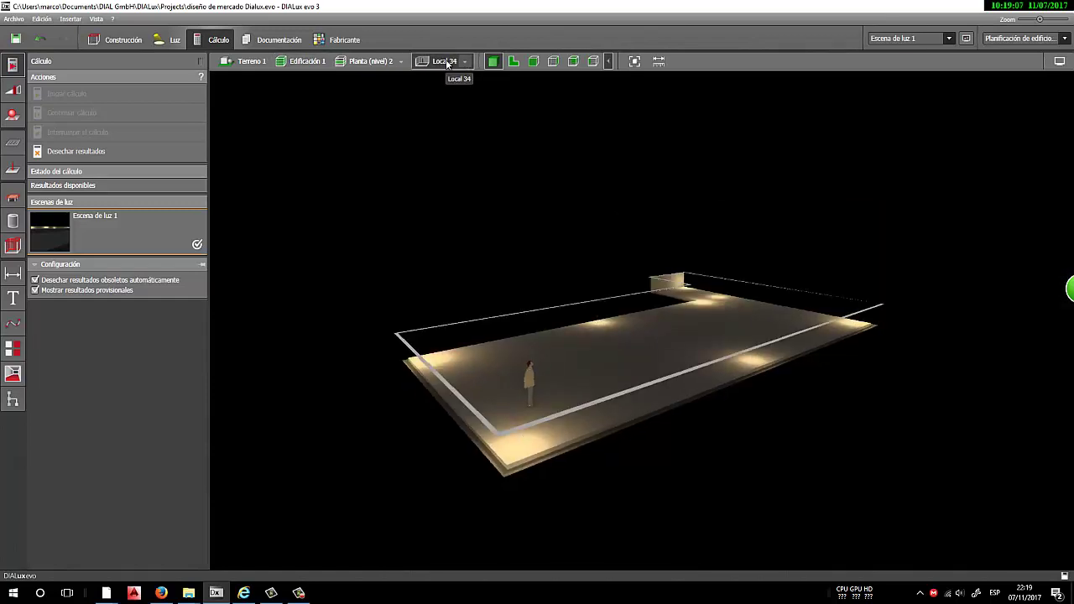
pyautogui.click(403, 61)
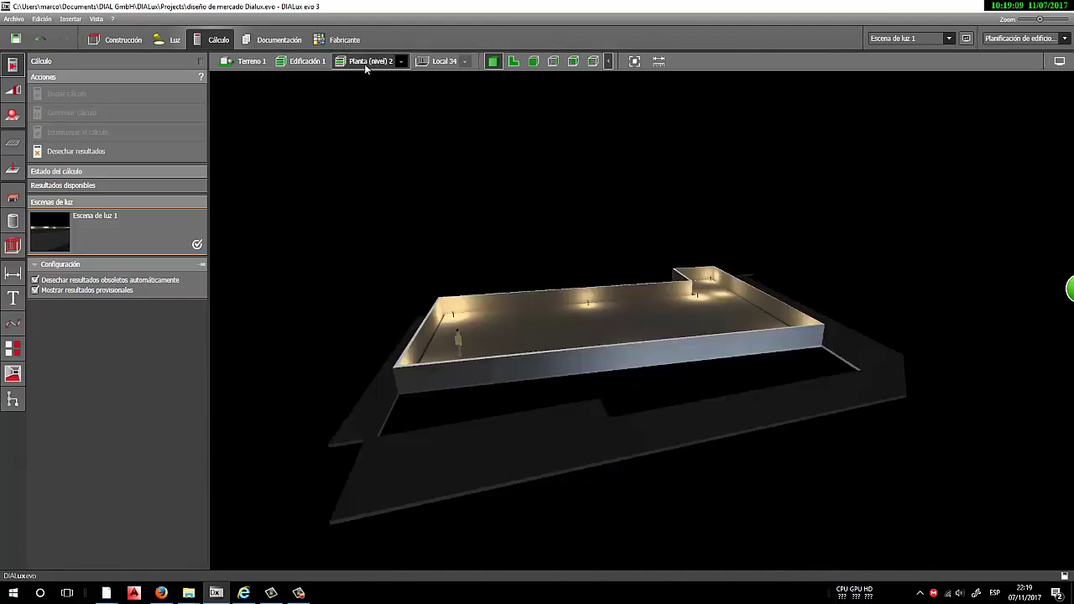
pyautogui.click(322, 63)
pyautogui.scroll(-1, 396, 197)
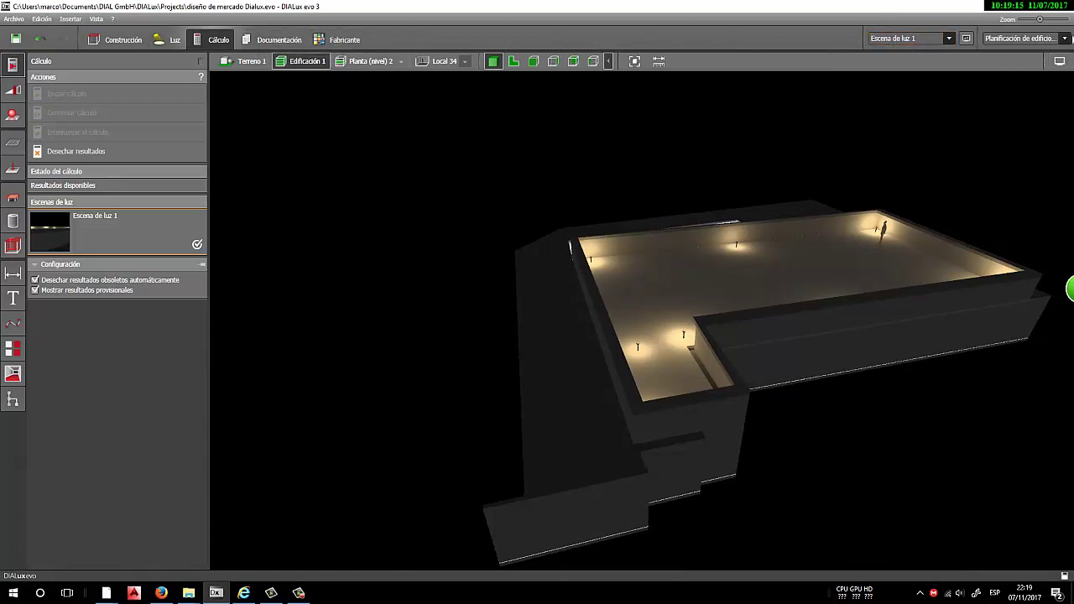
# Reduce the program window from full screen, switch to construction mode and check the available storeys and rooms
pyautogui.click(1045, 7)
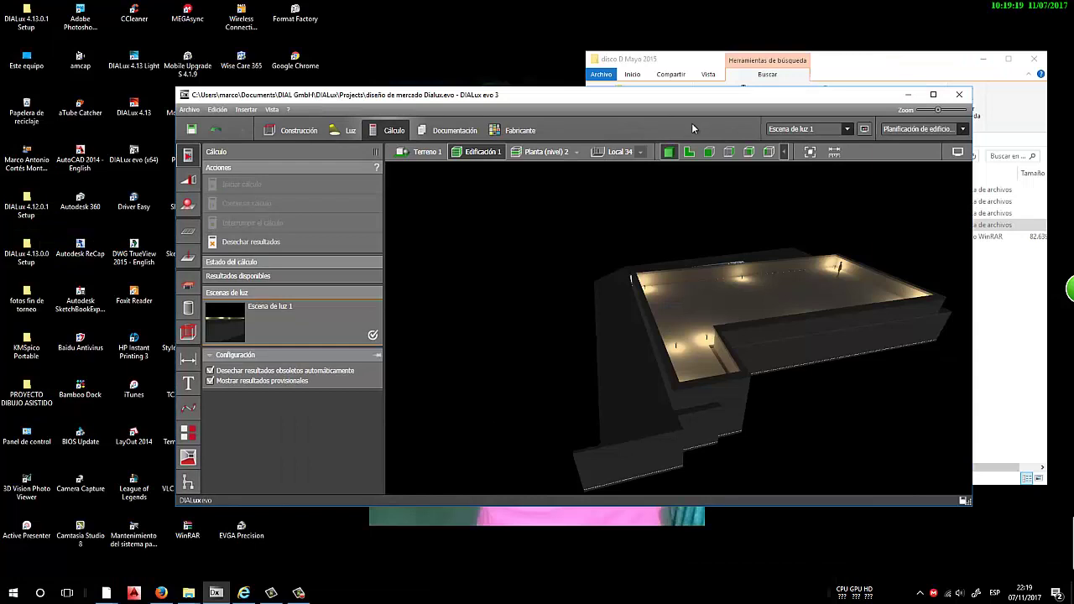
pyautogui.click(301, 135)
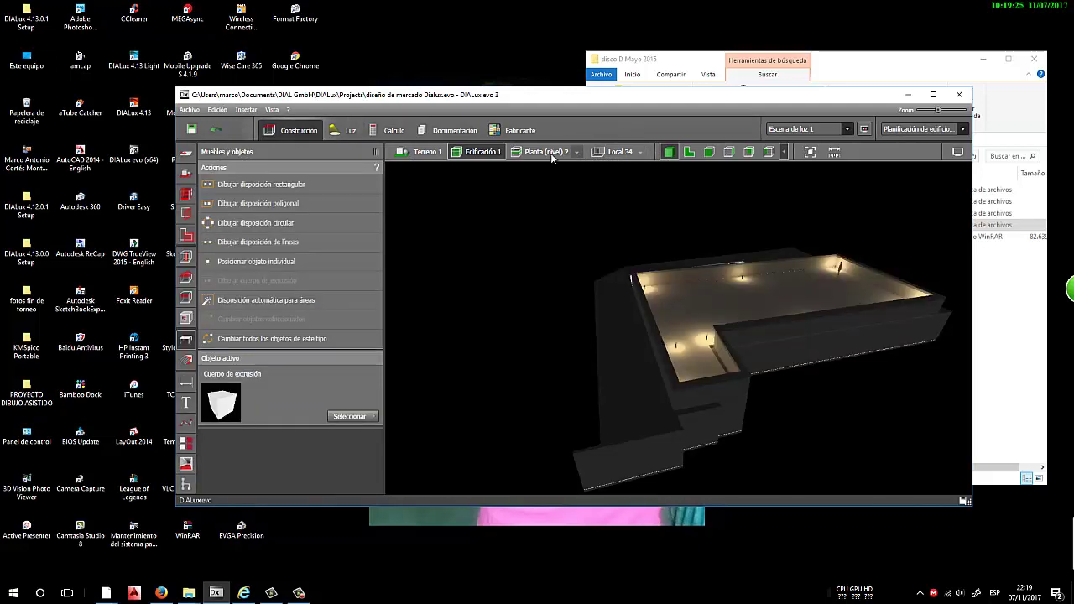
pyautogui.click(579, 154)
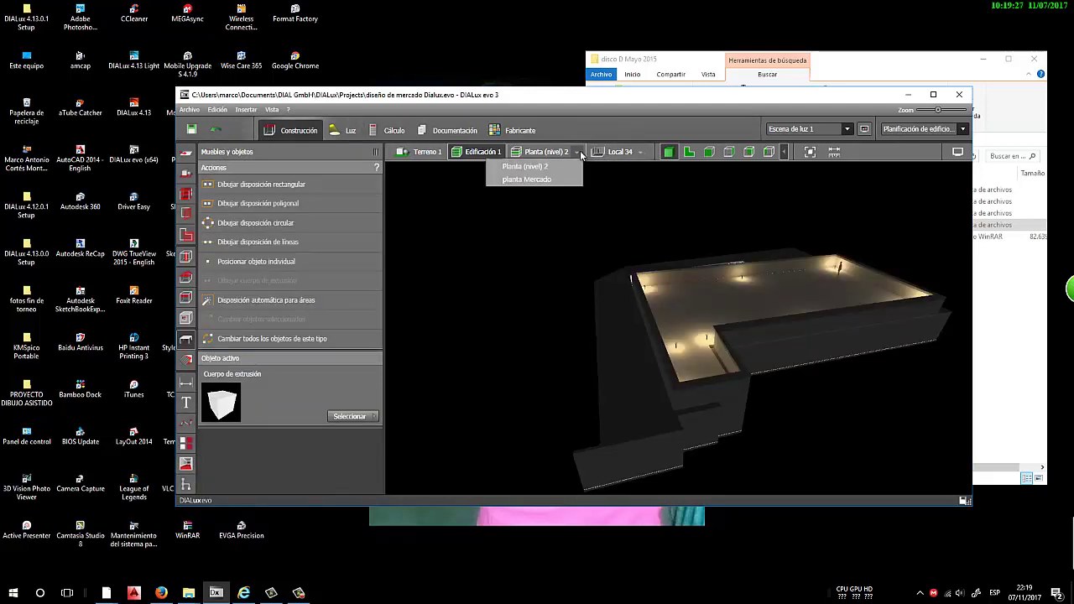
pyautogui.click(639, 154)
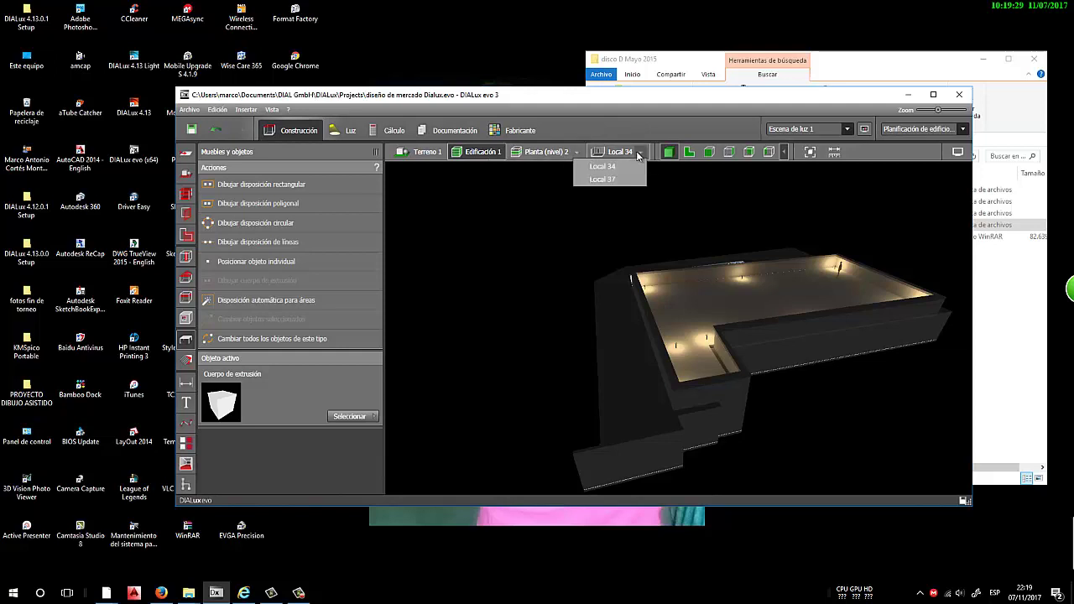
# Compare the building's plan and elevation views from all sides, and return to the 3D view
pyautogui.click(784, 153)
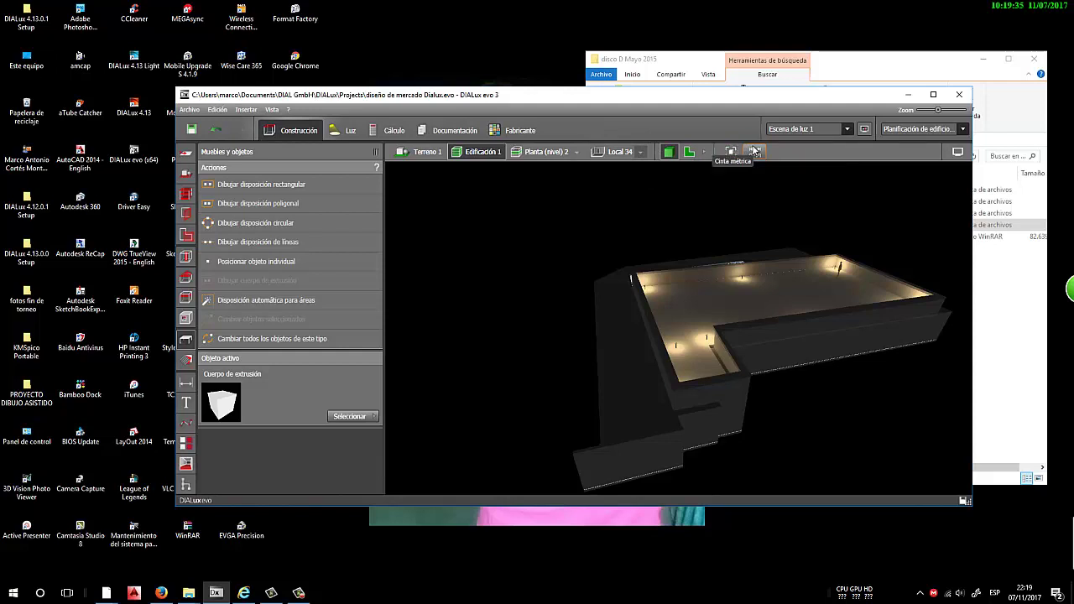
pyautogui.click(708, 153)
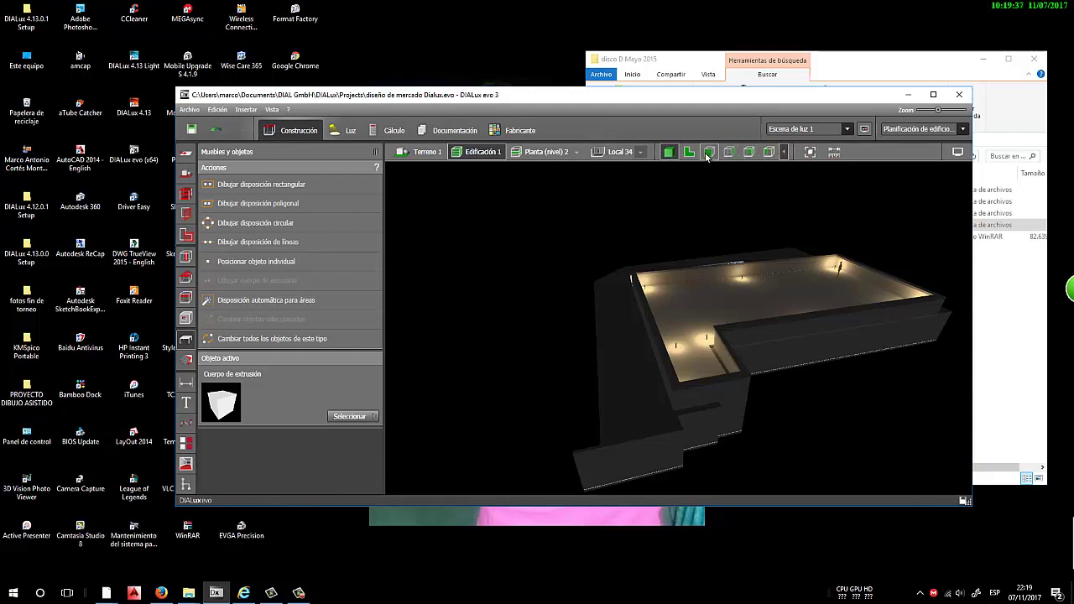
pyautogui.click(710, 153)
pyautogui.scroll(5, 588, 361)
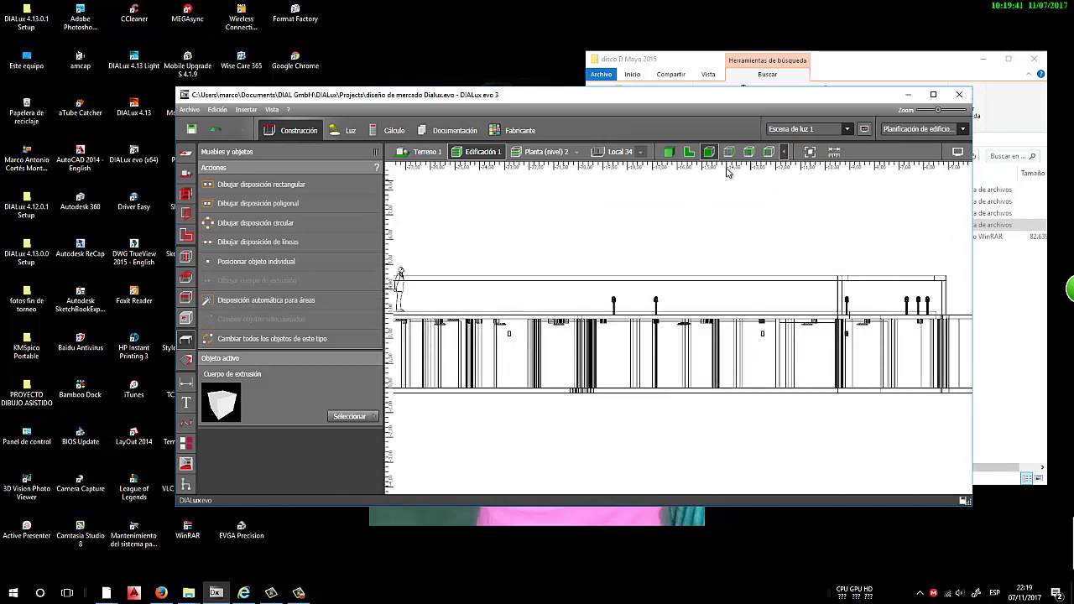
pyautogui.click(690, 153)
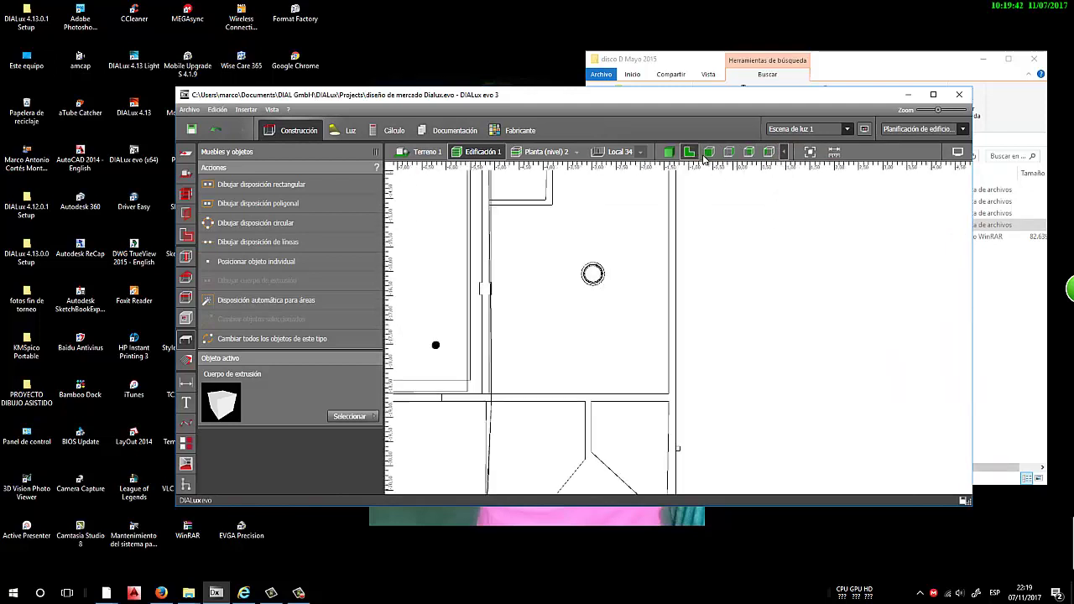
pyautogui.click(710, 153)
pyautogui.click(729, 153)
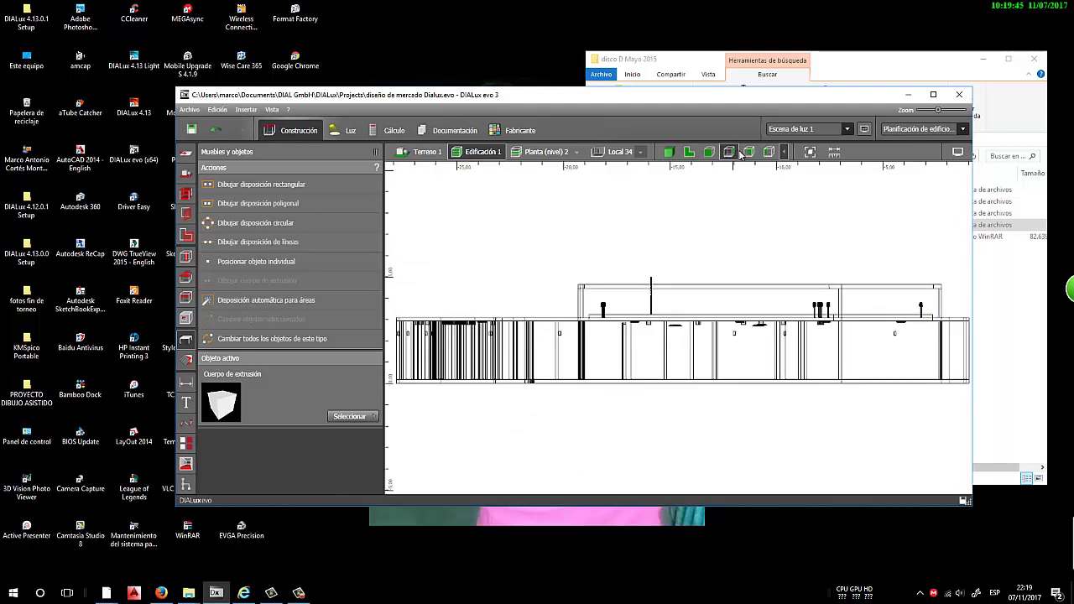
pyautogui.click(749, 153)
pyautogui.click(769, 152)
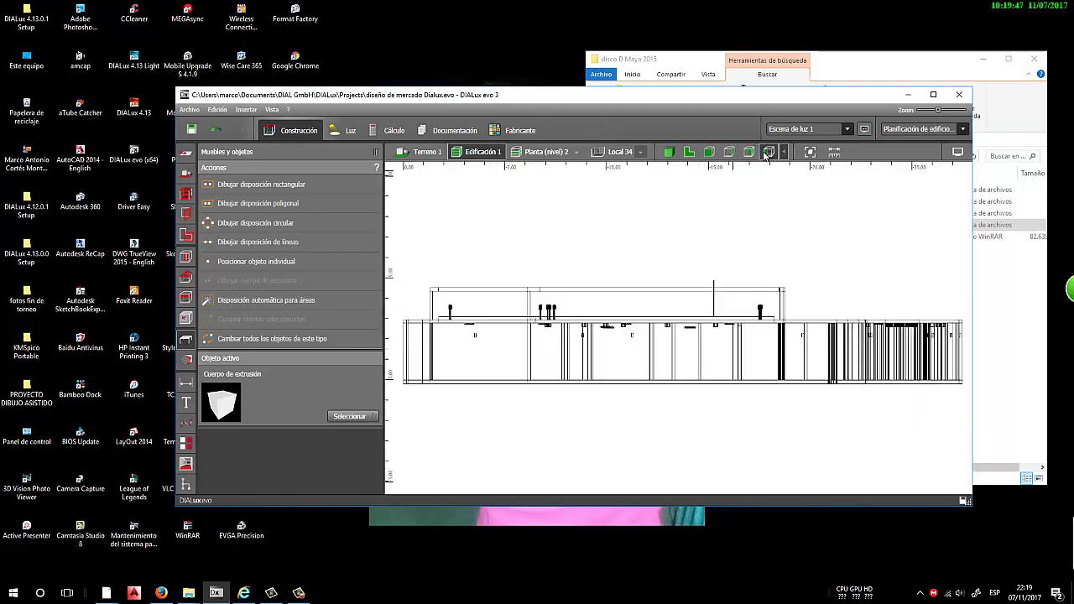
pyautogui.click(671, 153)
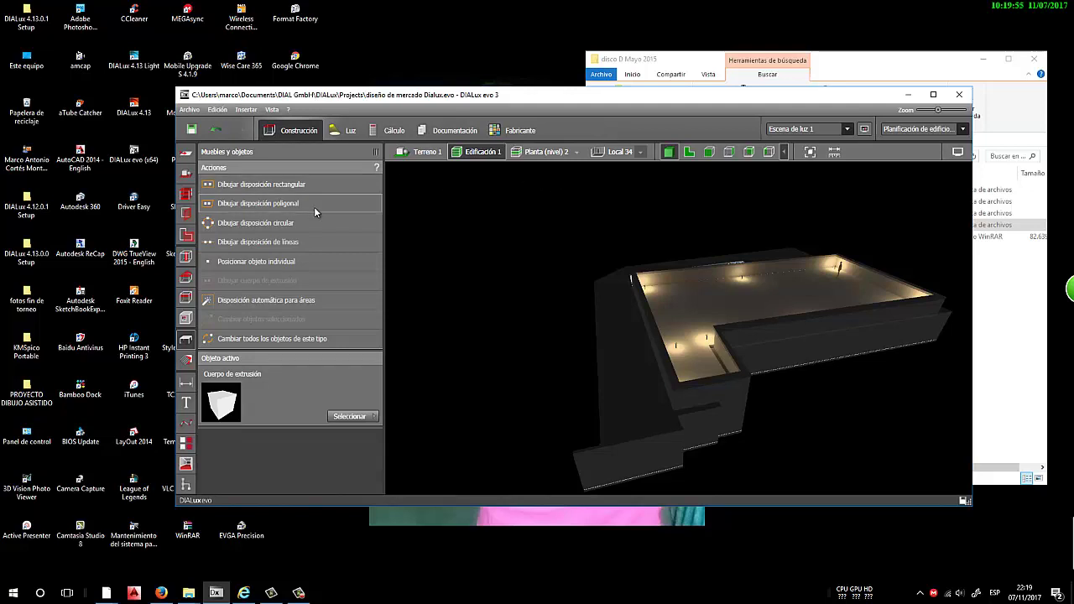
# Switch to the light planning mode and check the rooms available for selection
pyautogui.click(346, 134)
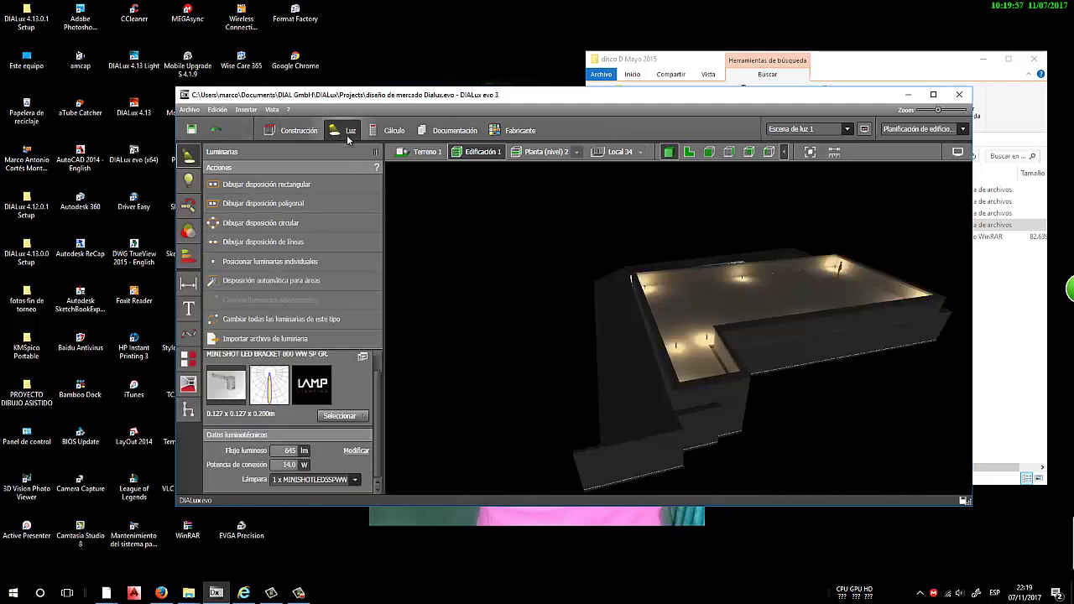
pyautogui.click(640, 154)
pyautogui.click(639, 156)
# View the project in Planificación tabular de vía pública and return to Planificación de edificio y exterior
pyautogui.click(962, 130)
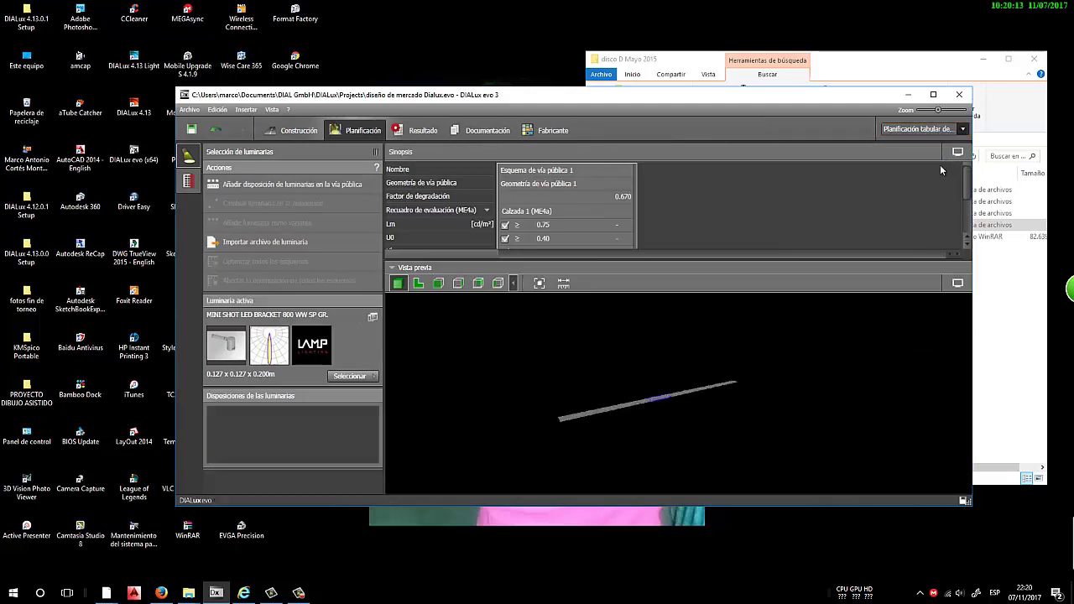
pyautogui.click(963, 132)
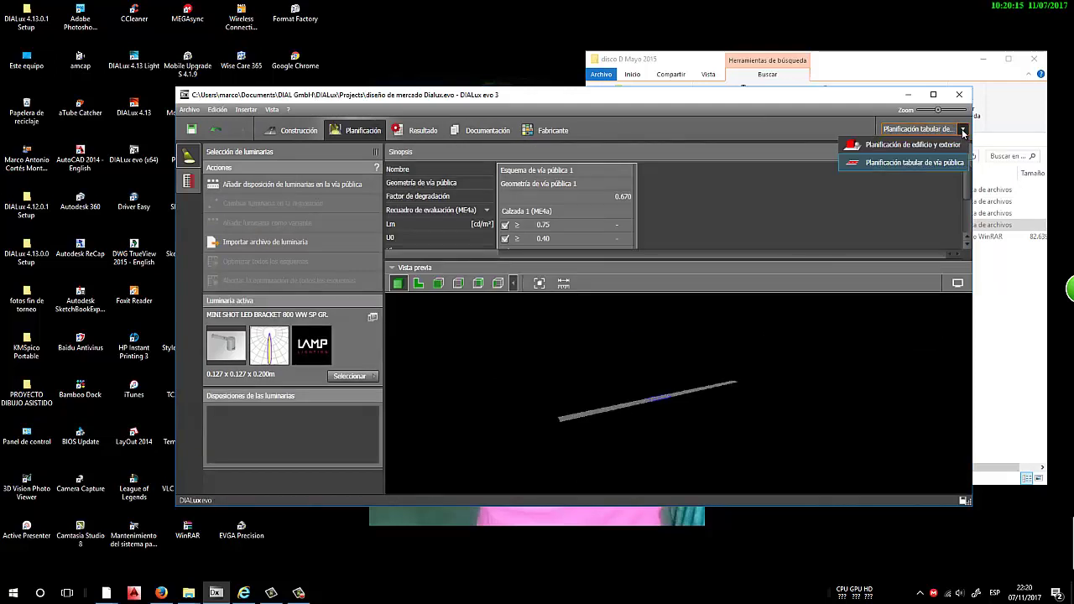
pyautogui.click(942, 143)
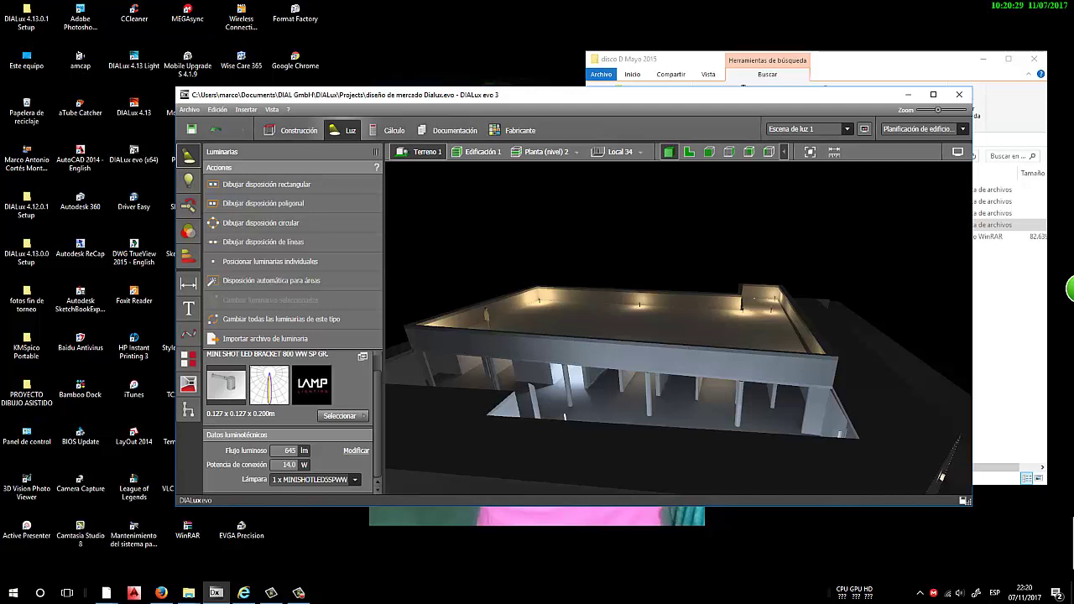
# Examine the calculated lighting along the building's exterior walls and inside the rooms and corridor from close up
pyautogui.moveTo(731, 380); pyautogui.dragTo(781, 336, button='right')
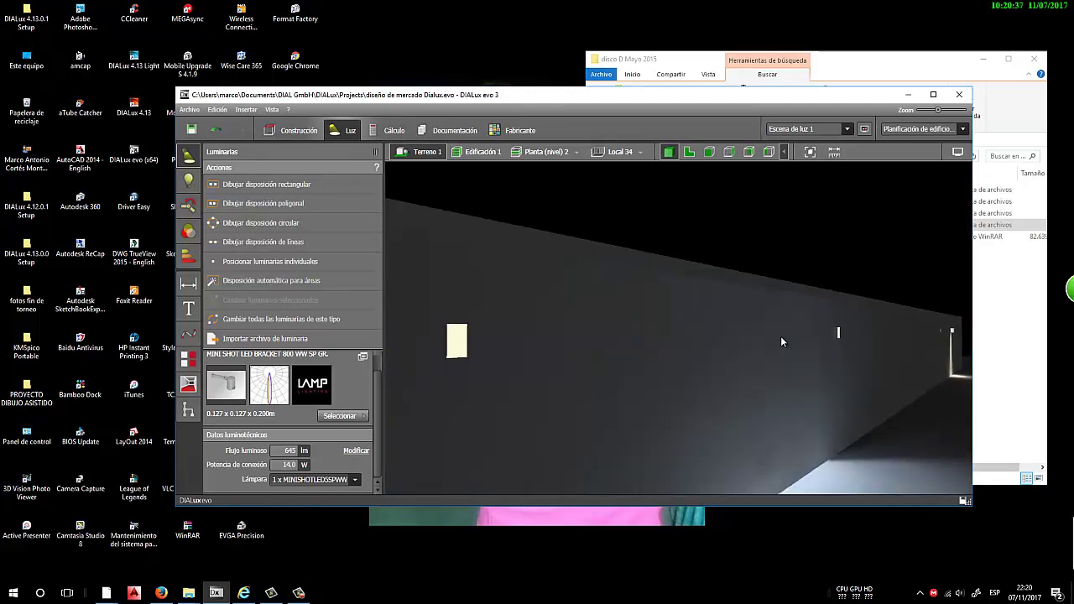
pyautogui.scroll(-3, 781, 342)
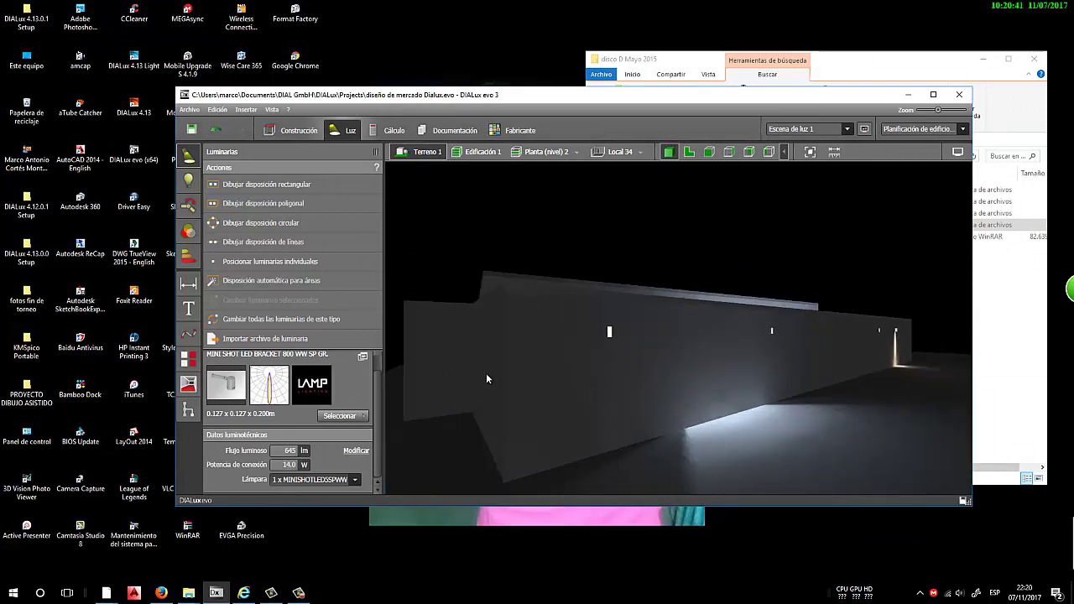
pyautogui.scroll(3, 487, 375)
pyautogui.moveTo(494, 372); pyautogui.dragTo(538, 351, button='middle')
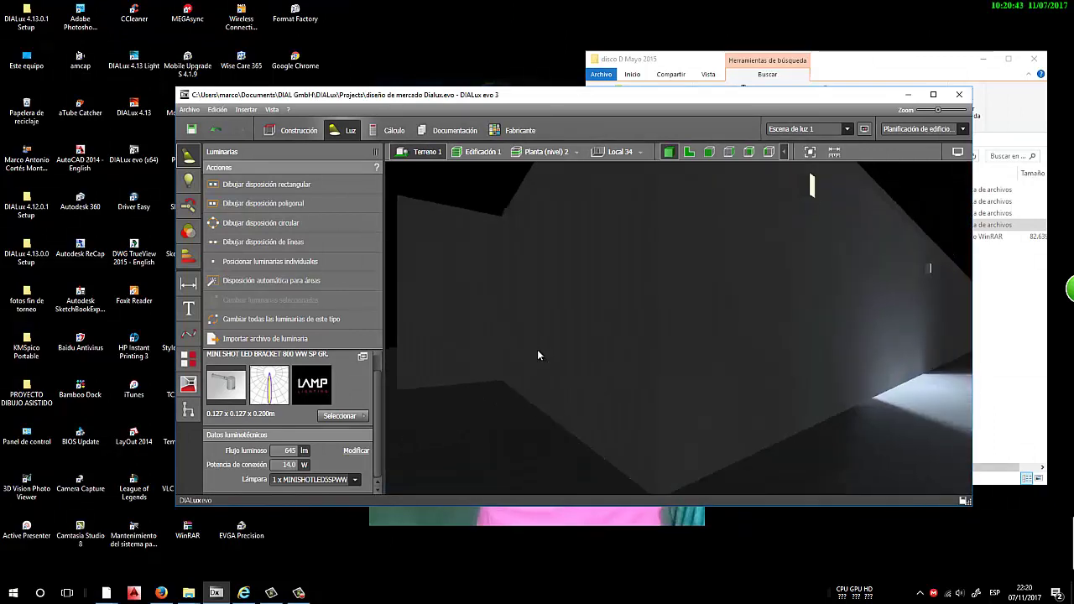
pyautogui.scroll(3, 674, 229)
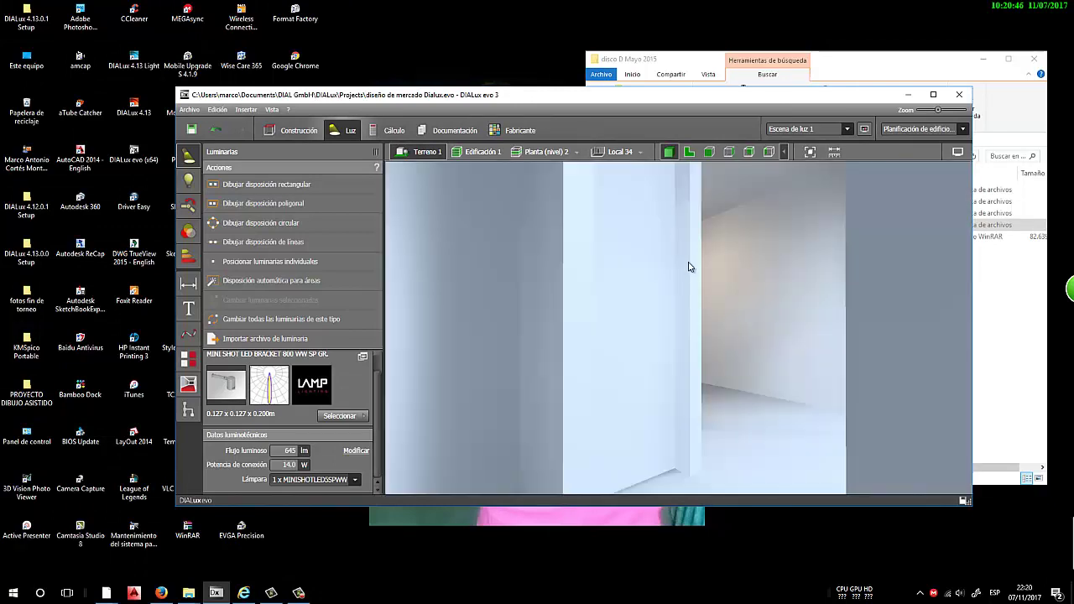
pyautogui.moveTo(693, 264); pyautogui.dragTo(689, 346, button='right')
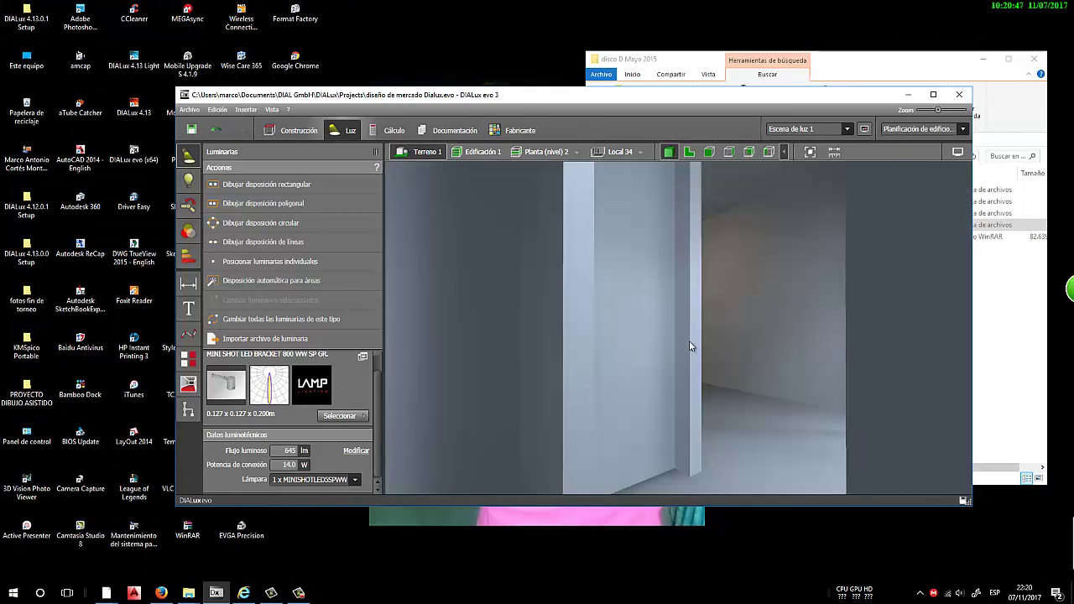
pyautogui.scroll(-5, 674, 243)
pyautogui.moveTo(674, 243); pyautogui.dragTo(684, 308, button='right')
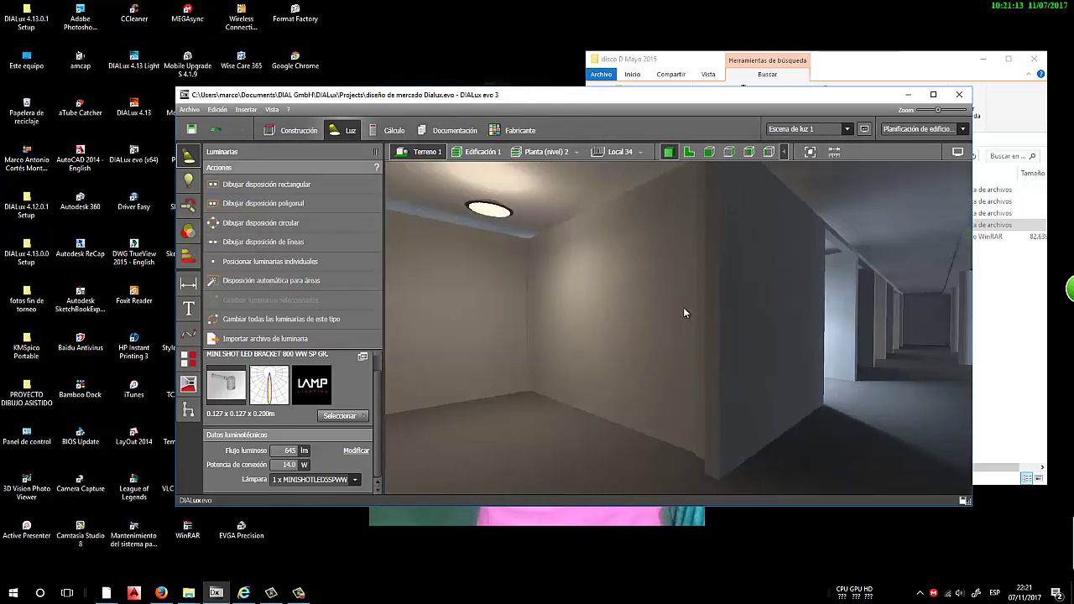
# Place one Ultra Cirkel 1x40W luminaire in the corridor outside the lit room, accepting that the calculation results are discarded
pyautogui.click(363, 417)
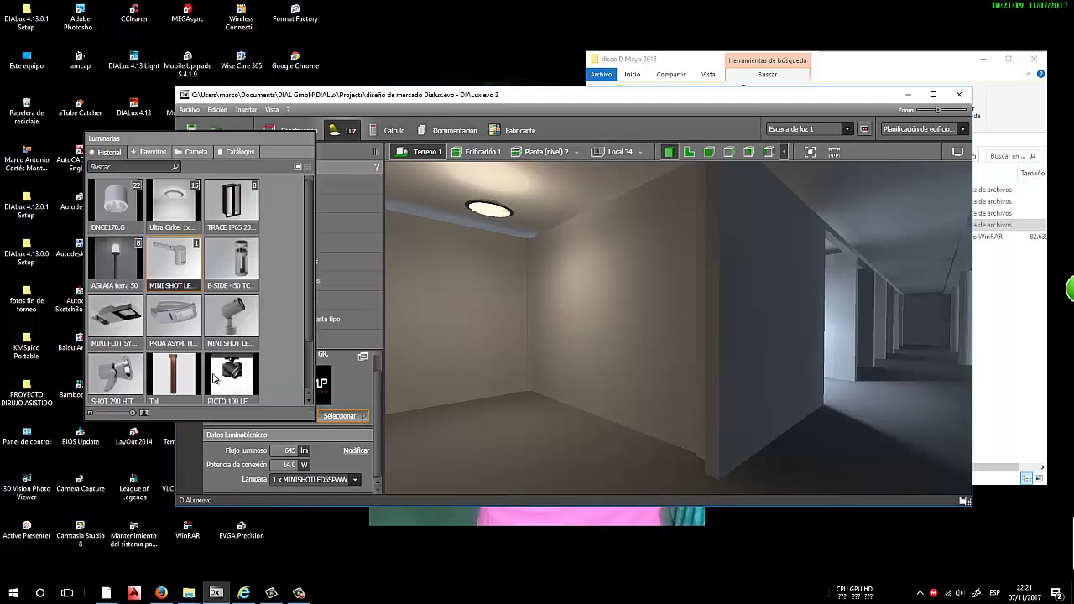
pyautogui.click(172, 206)
pyautogui.click(351, 388)
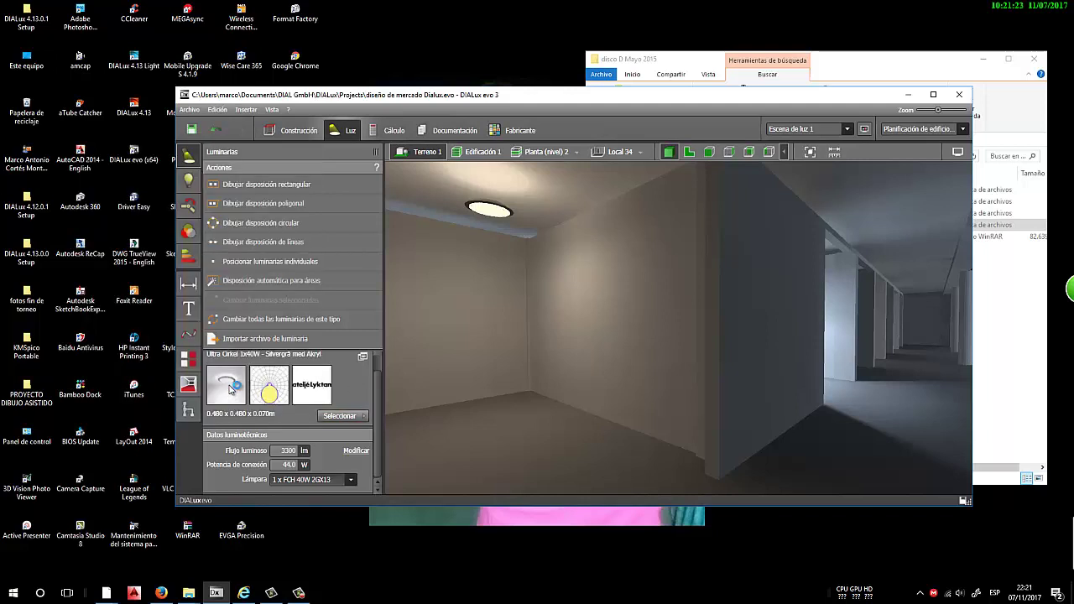
pyautogui.moveTo(232, 389); pyautogui.dragTo(850, 272)
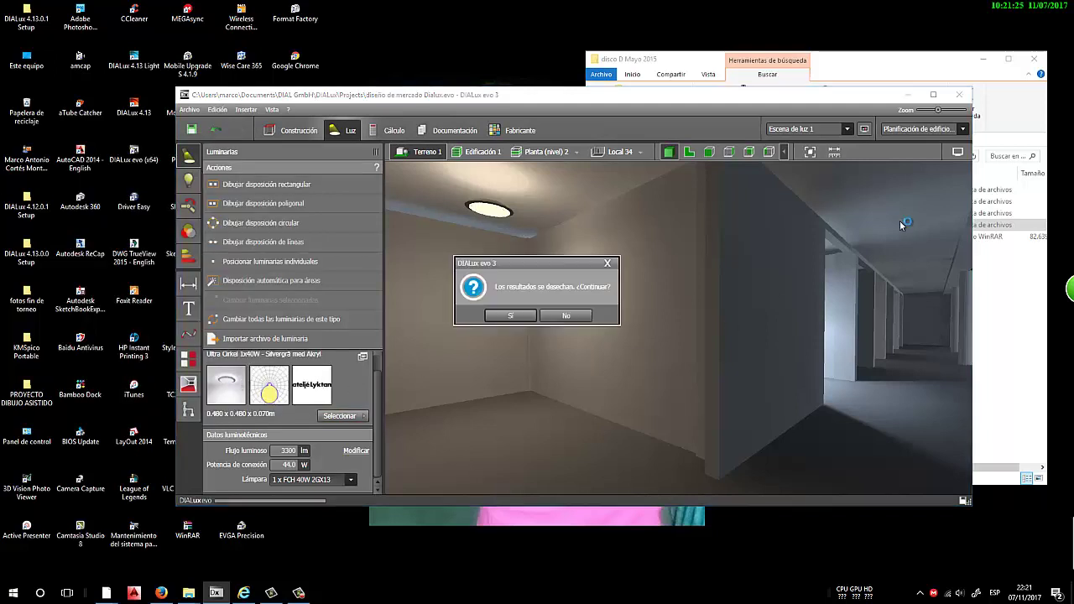
pyautogui.click(509, 314)
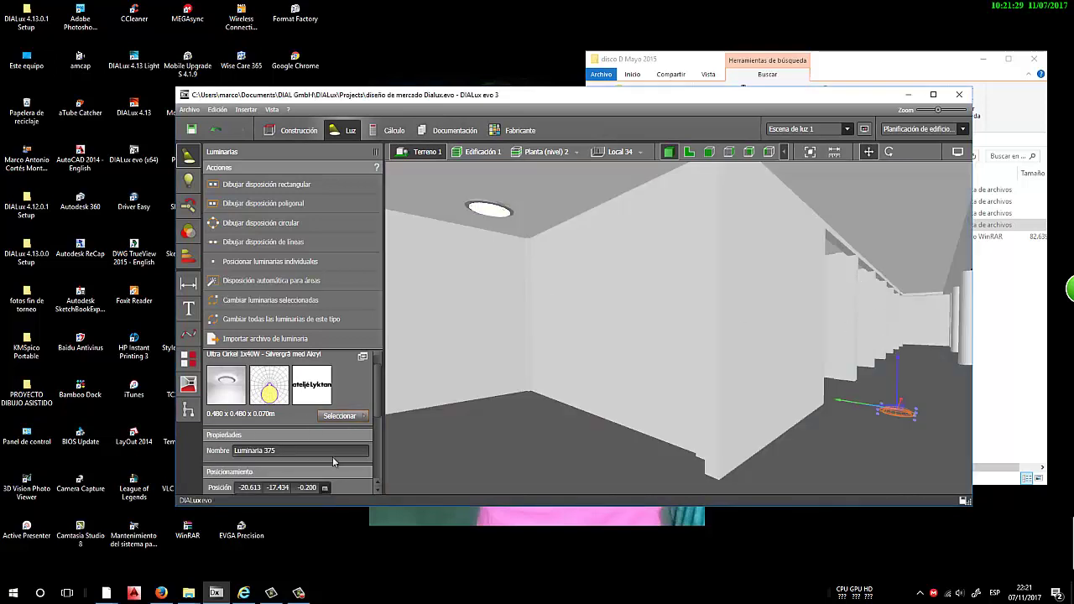
# Raise the newly placed corridor luminaire to a height of 2.8 m
pyautogui.click(308, 488)
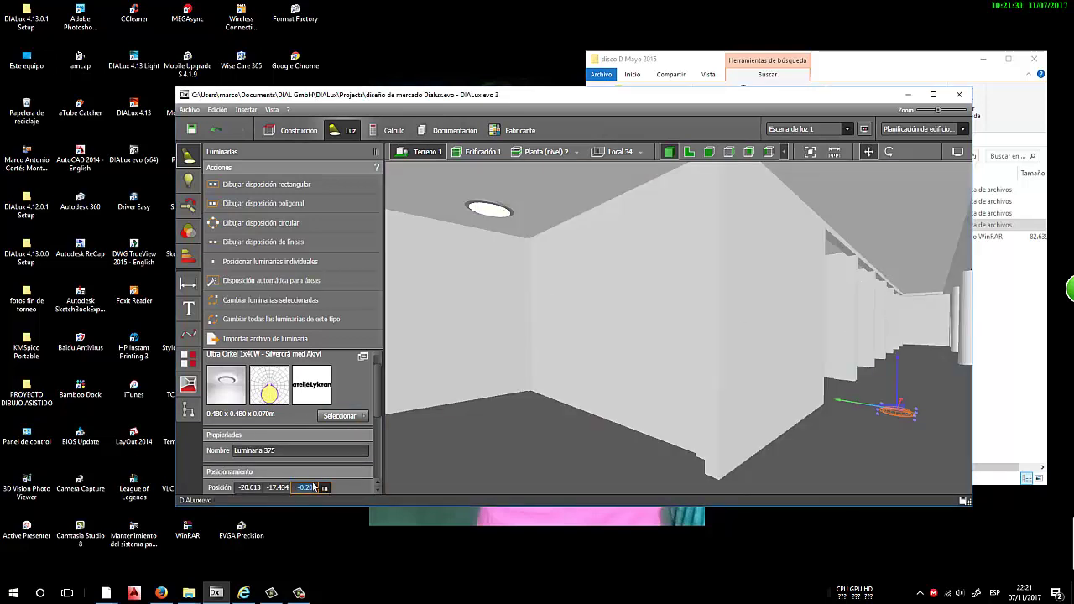
pyautogui.write('2.8')
pyautogui.press('Return')
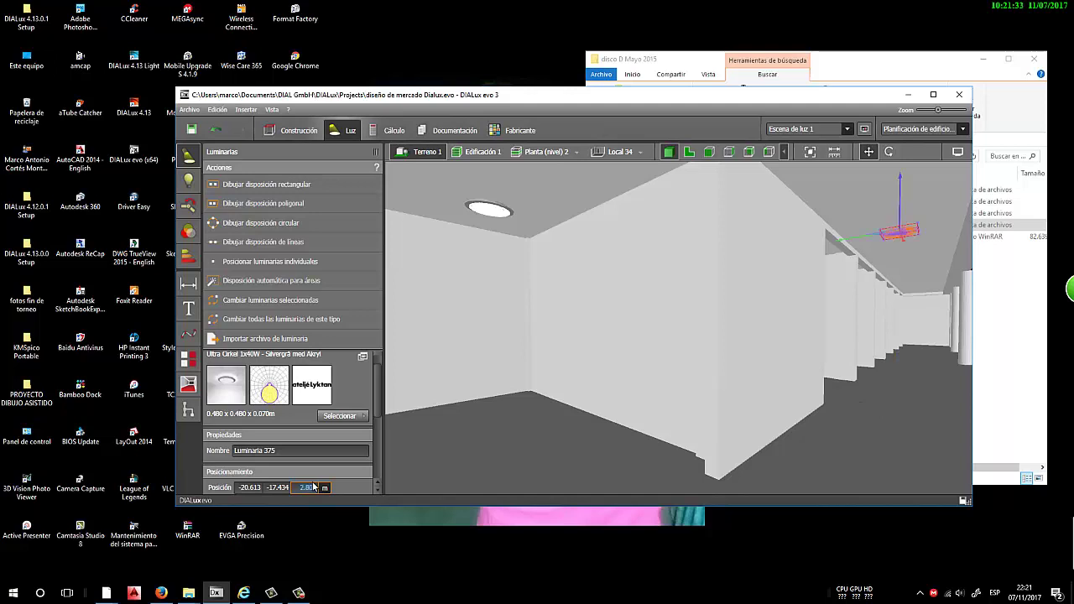
# Show the site in plan view and choose DNCE170.G from the luminaire history
pyautogui.click(688, 152)
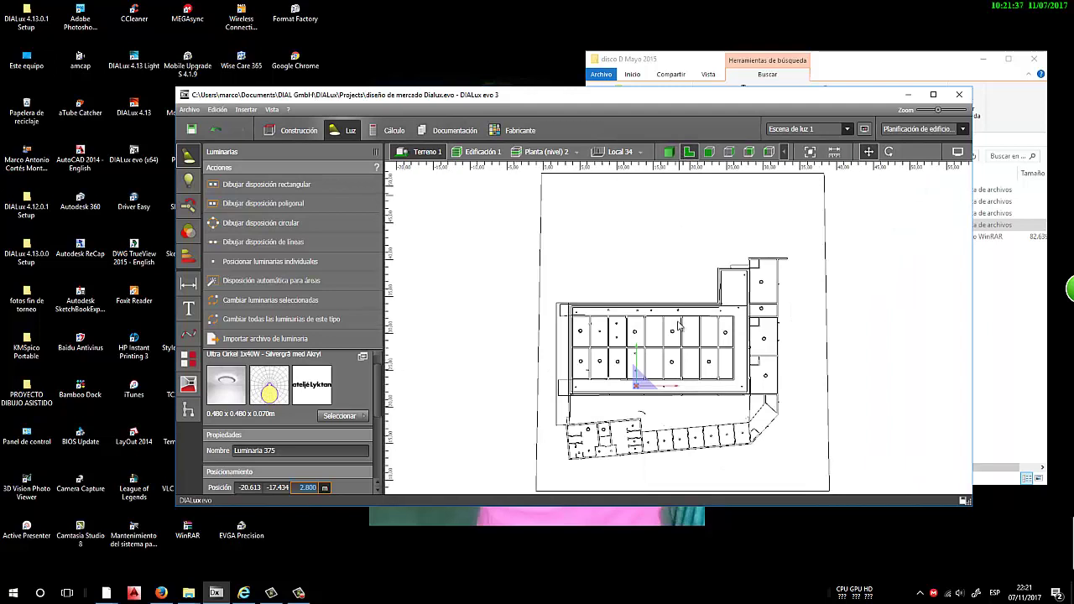
pyautogui.scroll(1, 638, 415)
pyautogui.scroll(1, 644, 424)
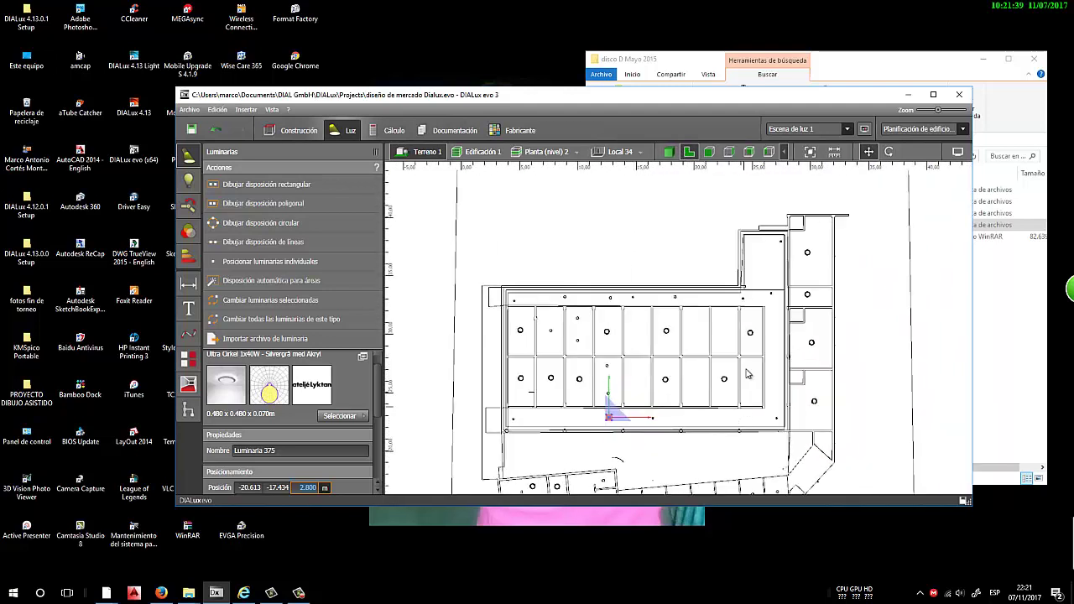
pyautogui.scroll(4, 646, 425)
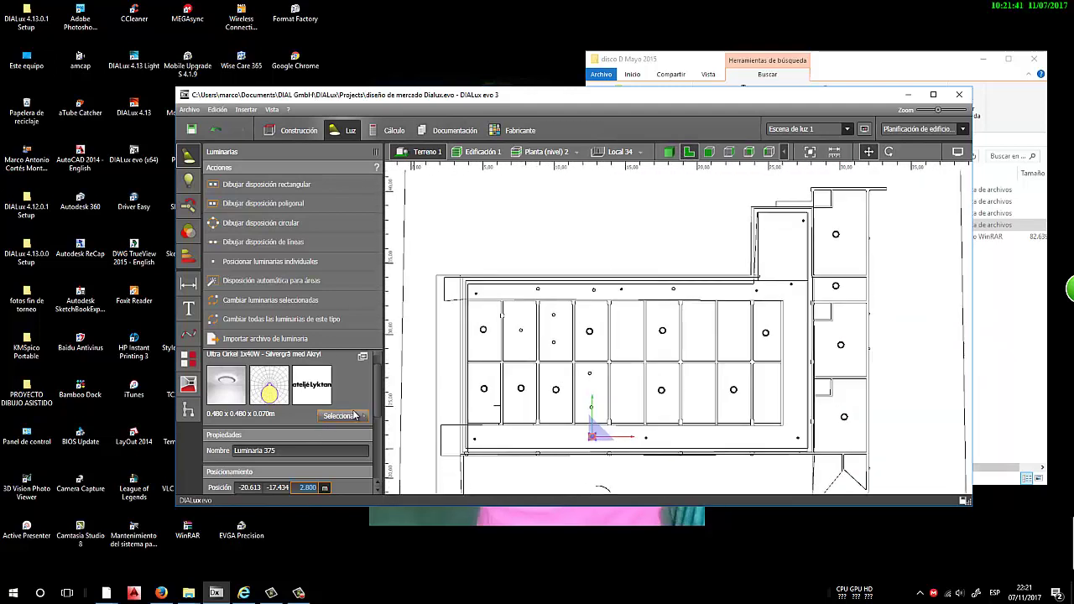
pyautogui.click(340, 416)
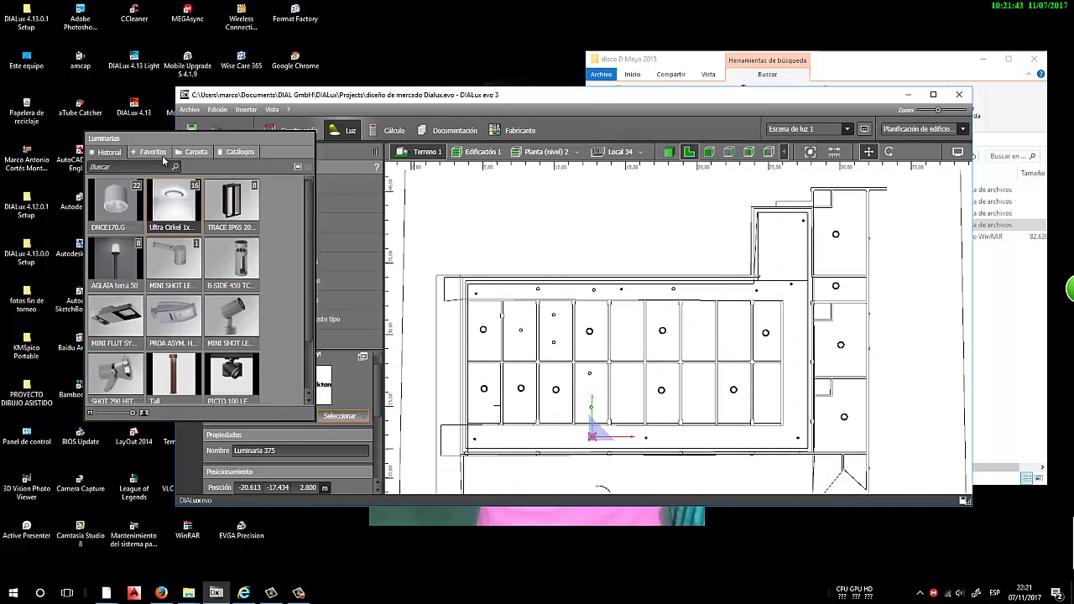
pyautogui.click(115, 207)
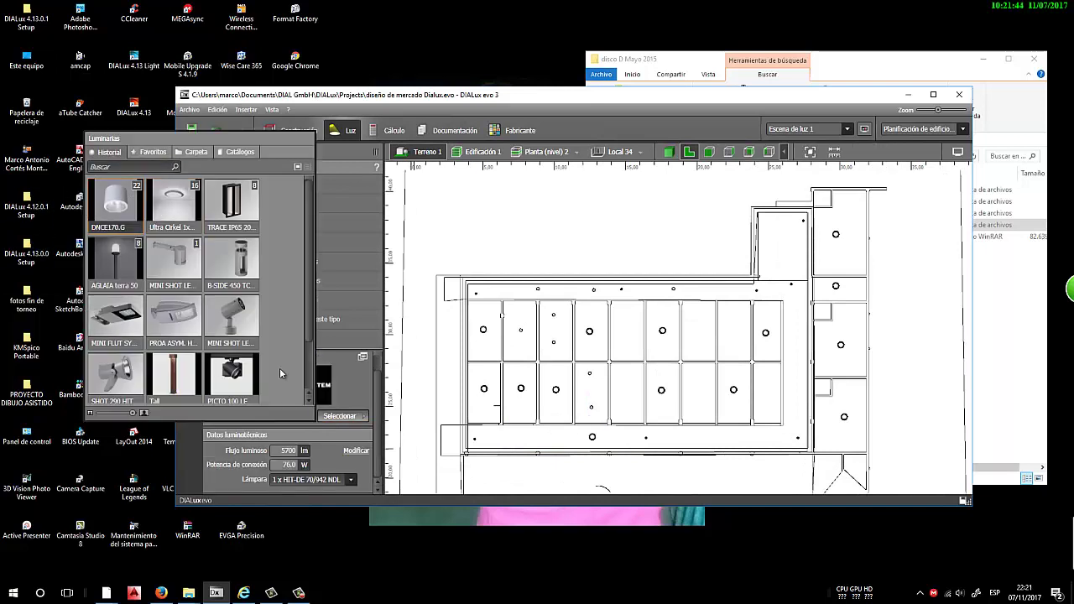
# Compare the Ultra Cirkel luminaire in the lower corridor with the one in the adjoining room, and delete the Ultra Cirkel
pyautogui.click(595, 440)
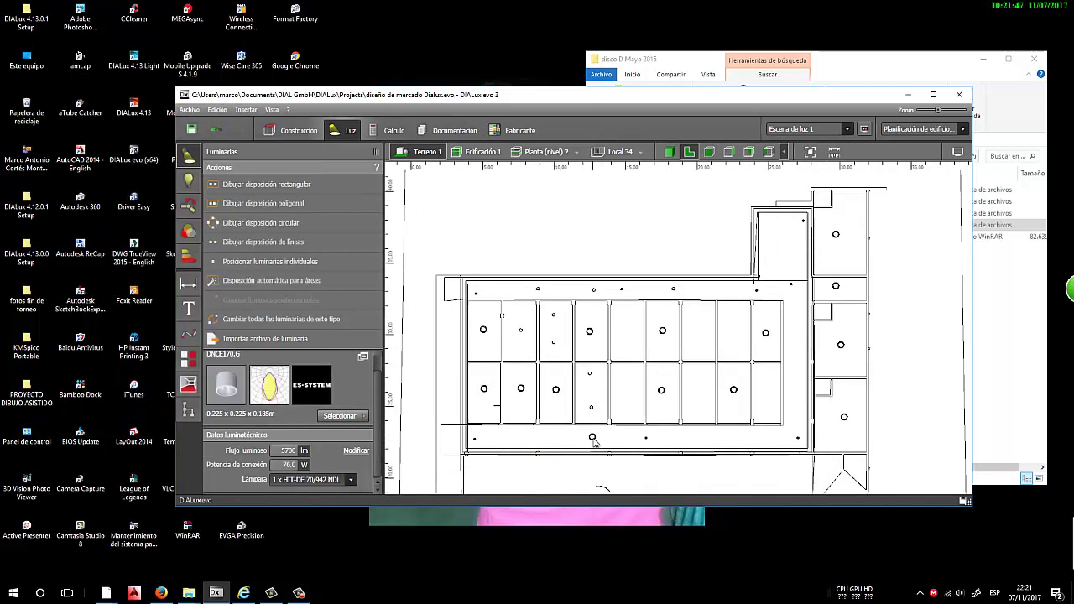
pyautogui.click(593, 439)
pyautogui.scroll(2, 593, 441)
pyautogui.scroll(2, 593, 441)
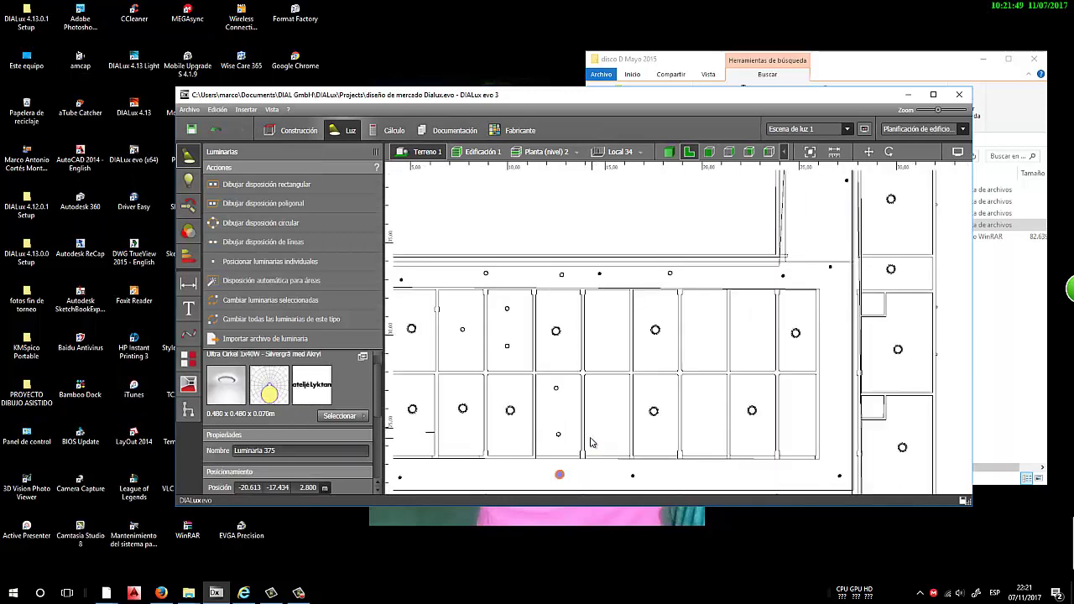
pyautogui.scroll(-2, 672, 290)
pyautogui.scroll(2, 589, 435)
pyautogui.moveTo(587, 418); pyautogui.dragTo(660, 283, button='middle')
pyautogui.scroll(3, 654, 282)
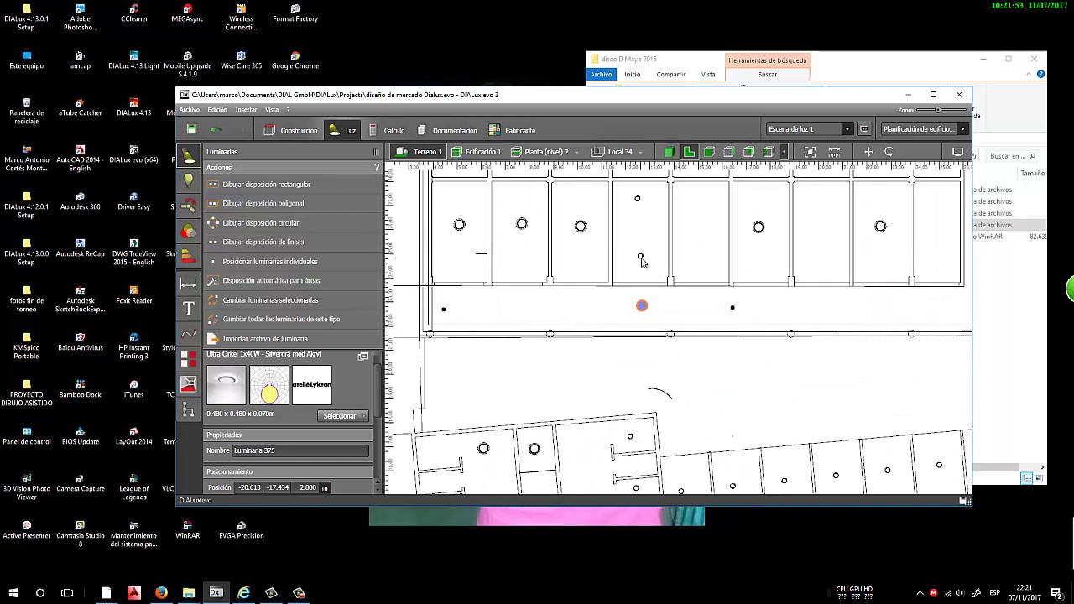
pyautogui.click(639, 254)
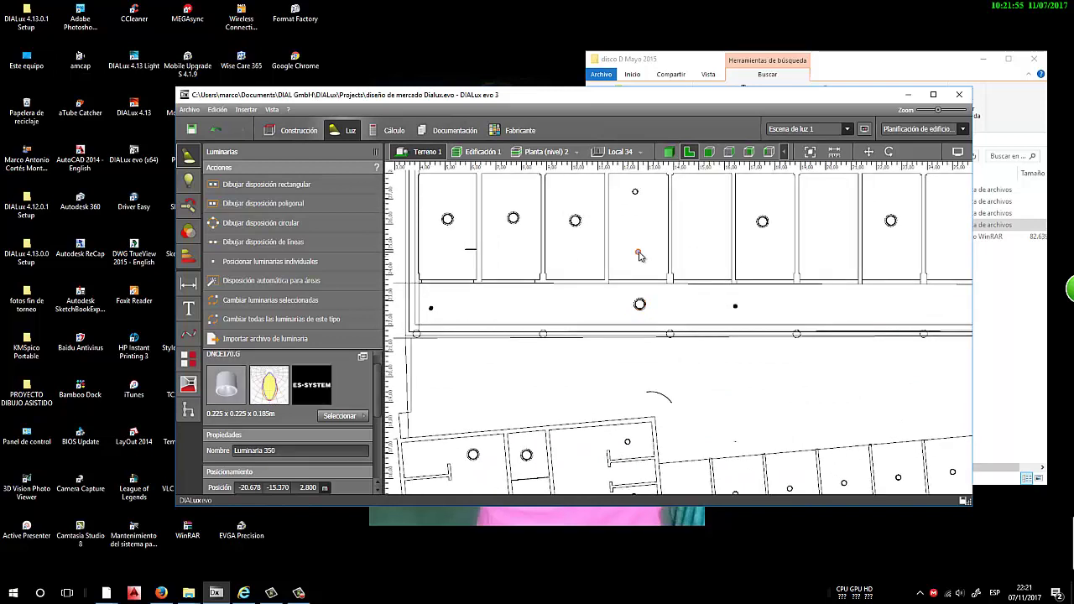
pyautogui.click(638, 306)
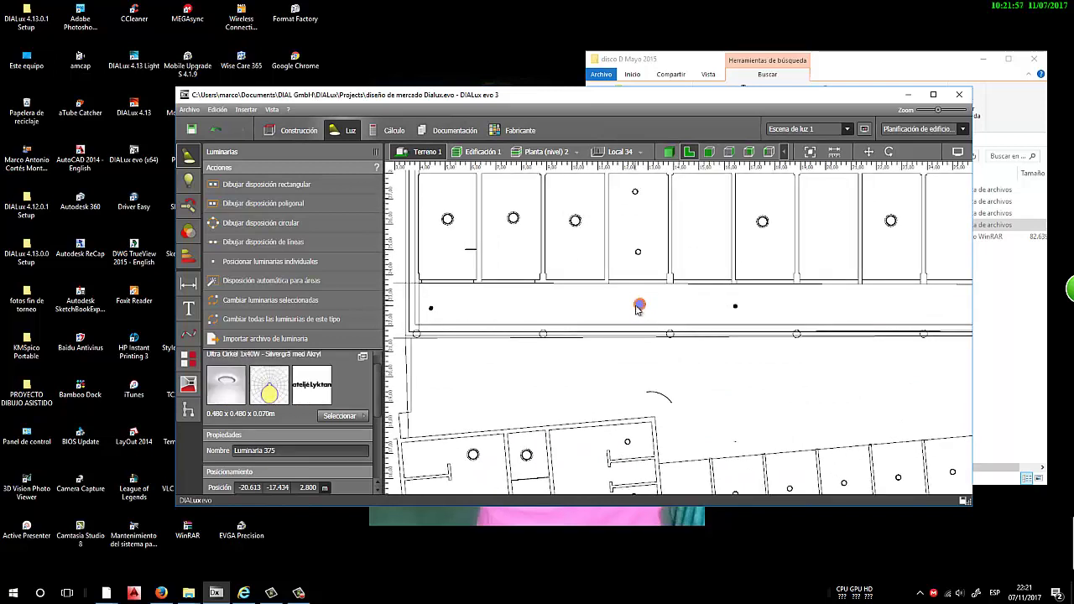
pyautogui.press('Delete')
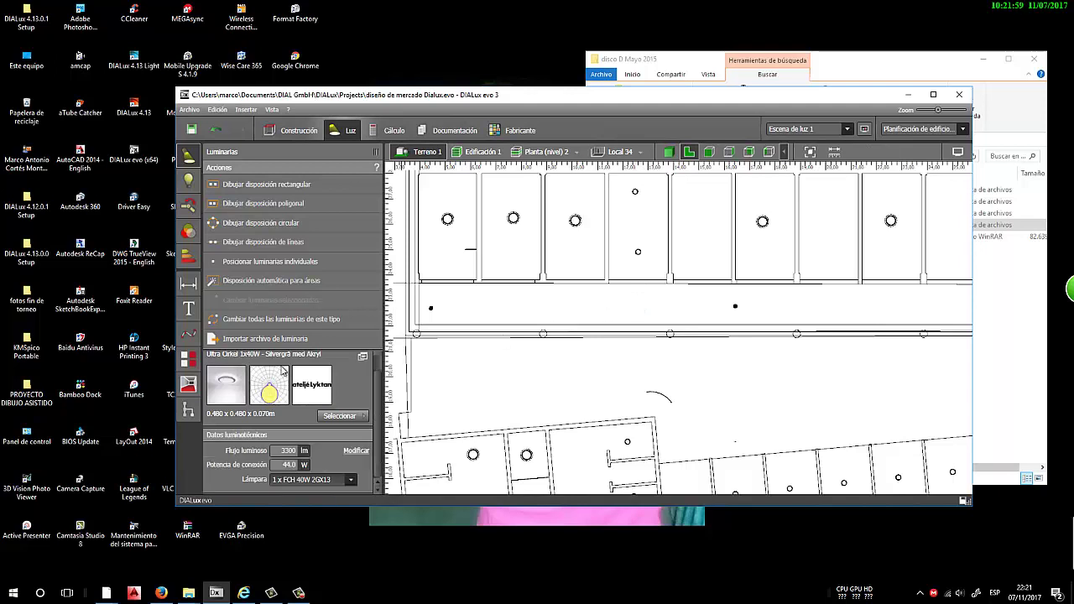
# Choose the DNCE170.G luminaire, place one near the west end of the lower corridor and change its height
pyautogui.click(339, 416)
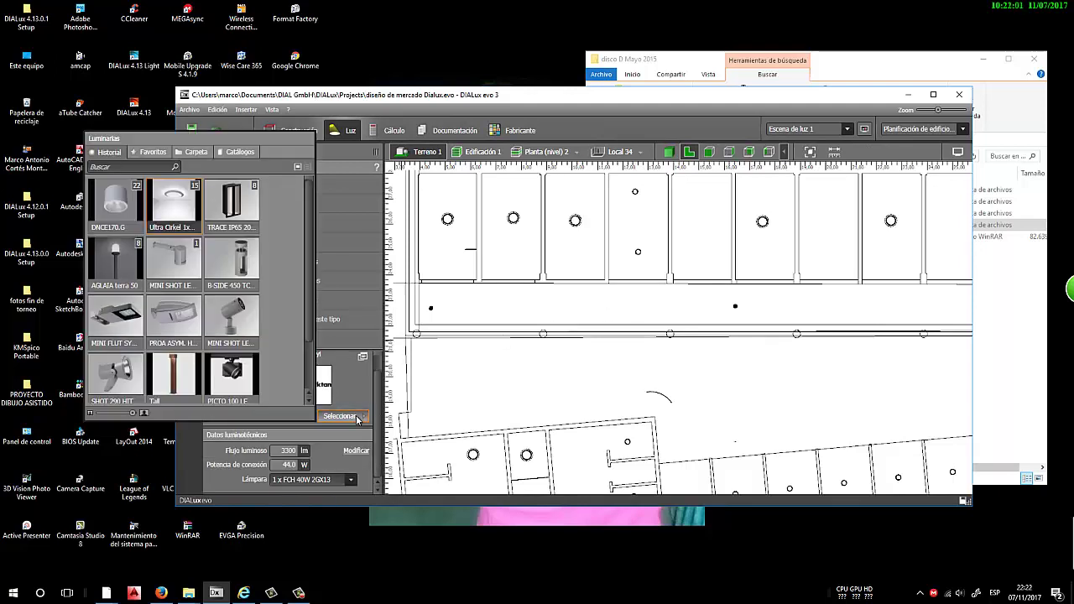
pyautogui.click(157, 267)
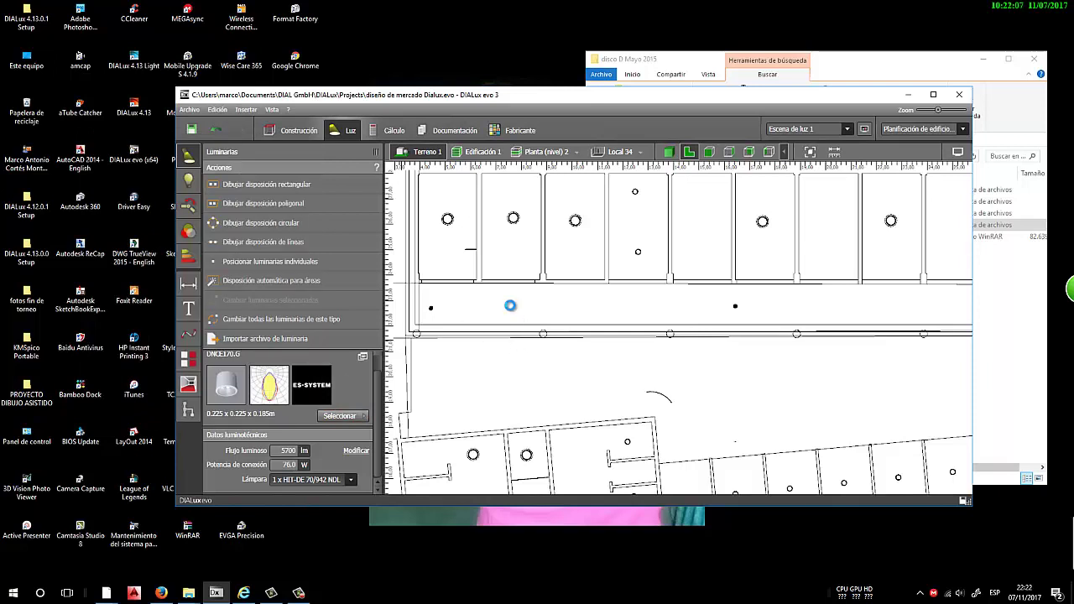
pyautogui.click(510, 306)
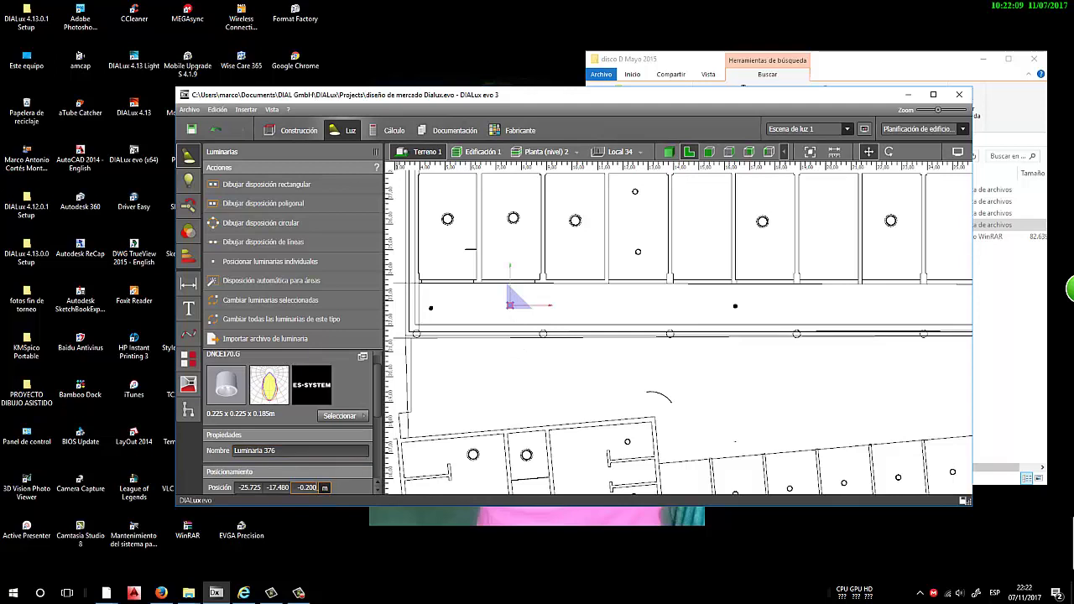
pyautogui.write('2')
pyautogui.click(512, 307)
# Place four more DNCE170.G luminaires in a row along the lower corridor and adjust the position of the last one
pyautogui.click(613, 303)
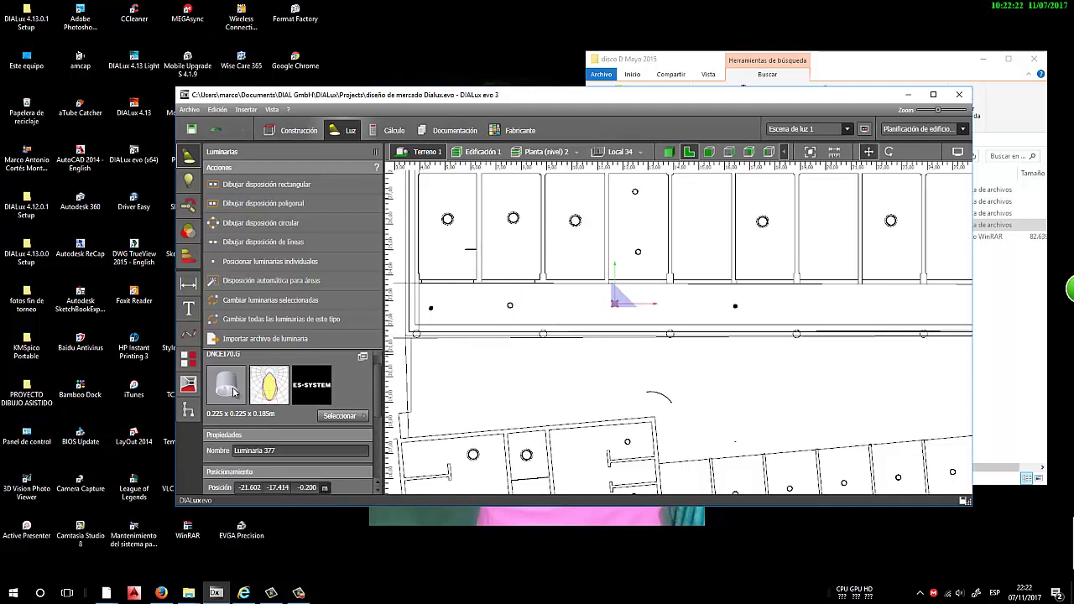
pyautogui.click(694, 305)
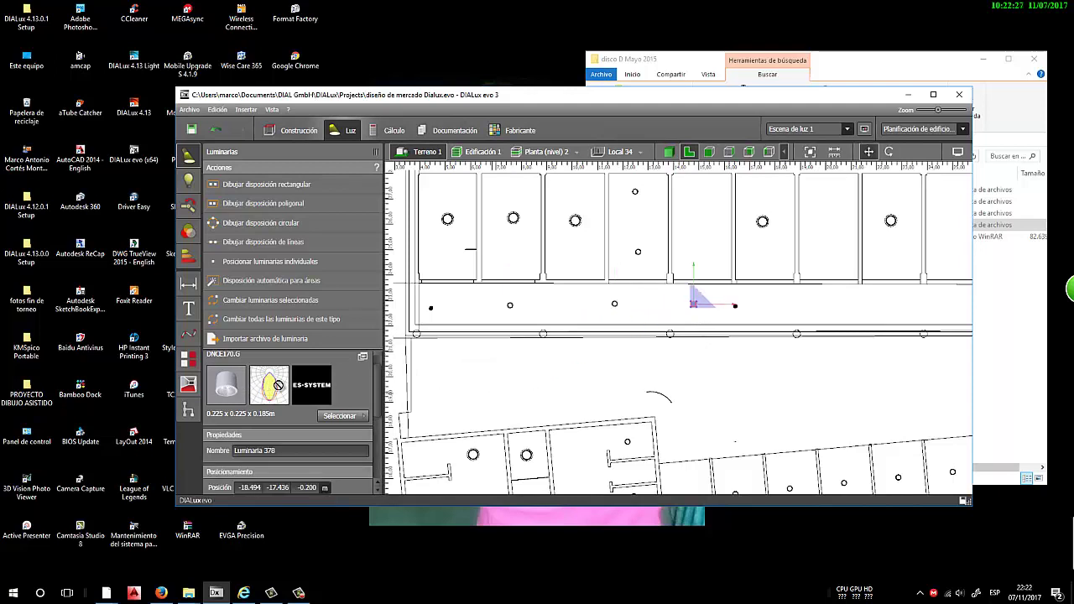
pyautogui.click(799, 307)
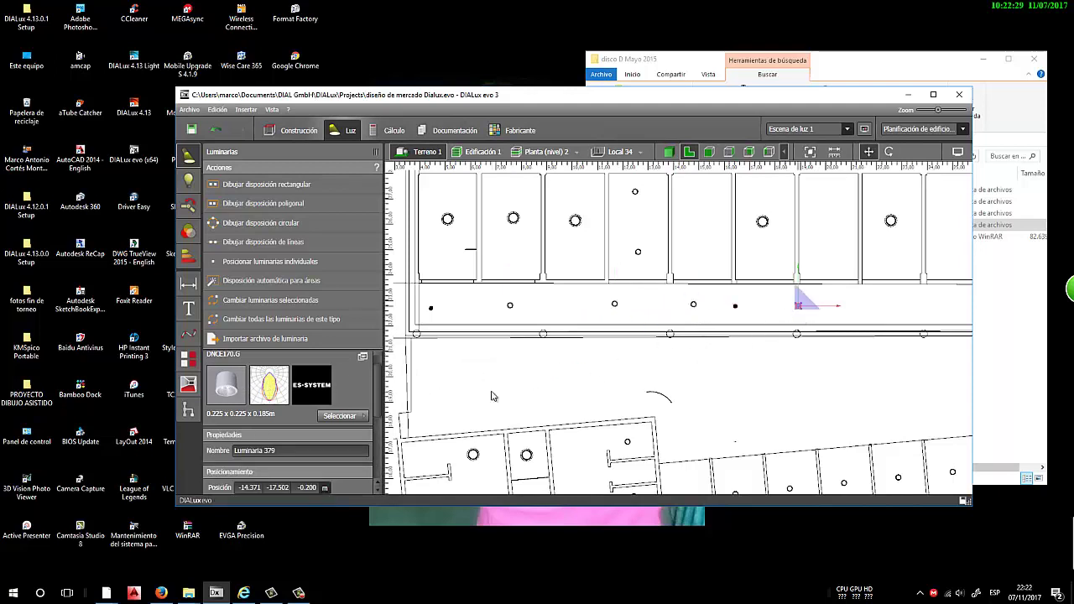
pyautogui.click(915, 302)
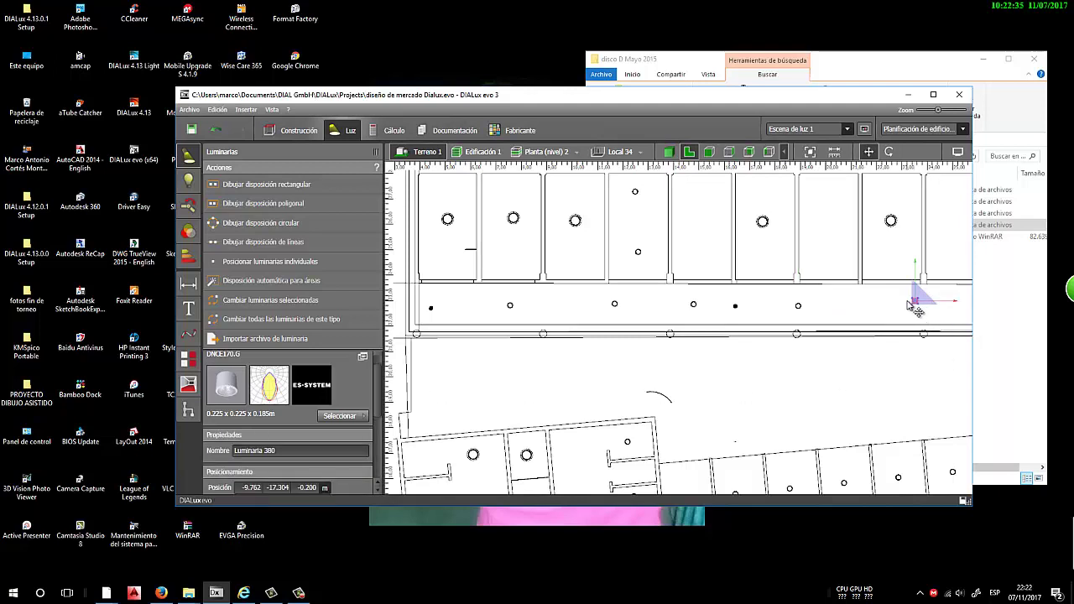
pyautogui.moveTo(913, 304); pyautogui.dragTo(916, 304)
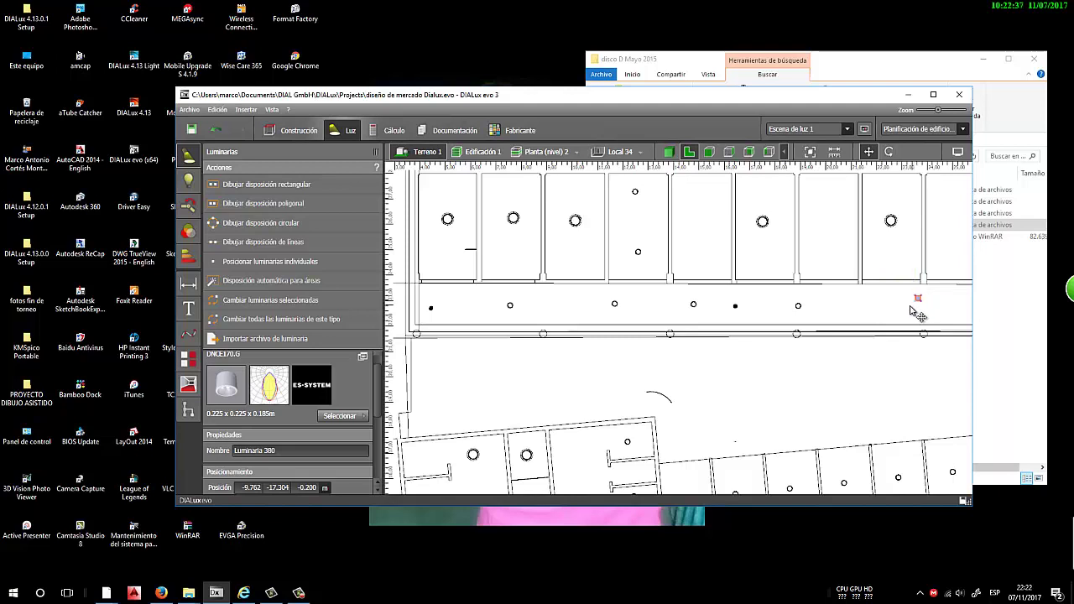
# Select all five new DNCE170.G luminaires in the lower corridor and enter a common height for them
pyautogui.click(919, 306)
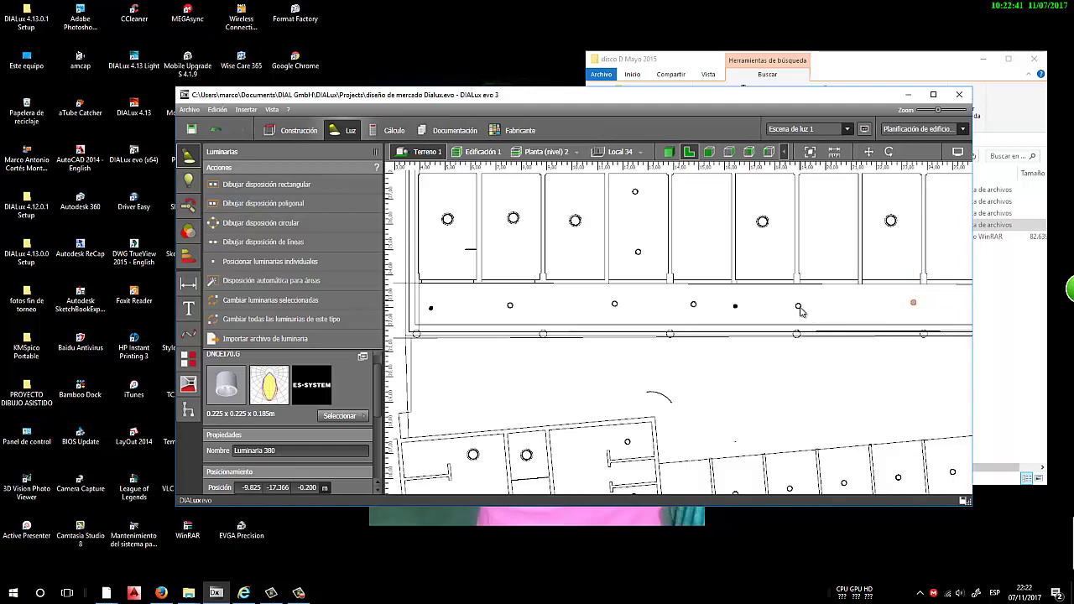
pyautogui.keyDown('ctrl'); pyautogui.click(798, 306); pyautogui.keyUp('ctrl')
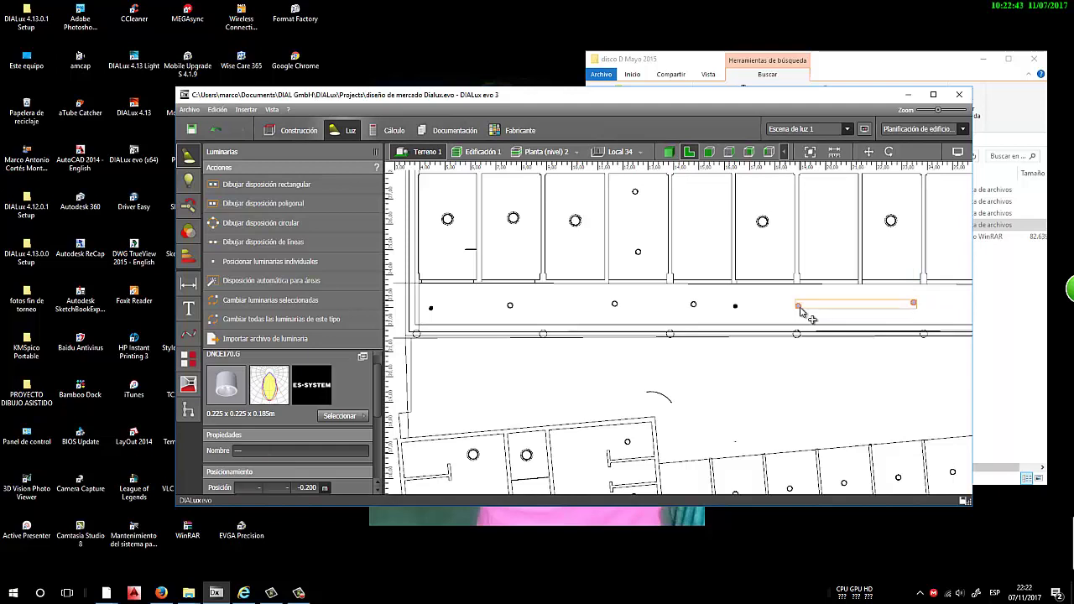
pyautogui.keyDown('ctrl'); pyautogui.click(693, 305); pyautogui.keyUp('ctrl')
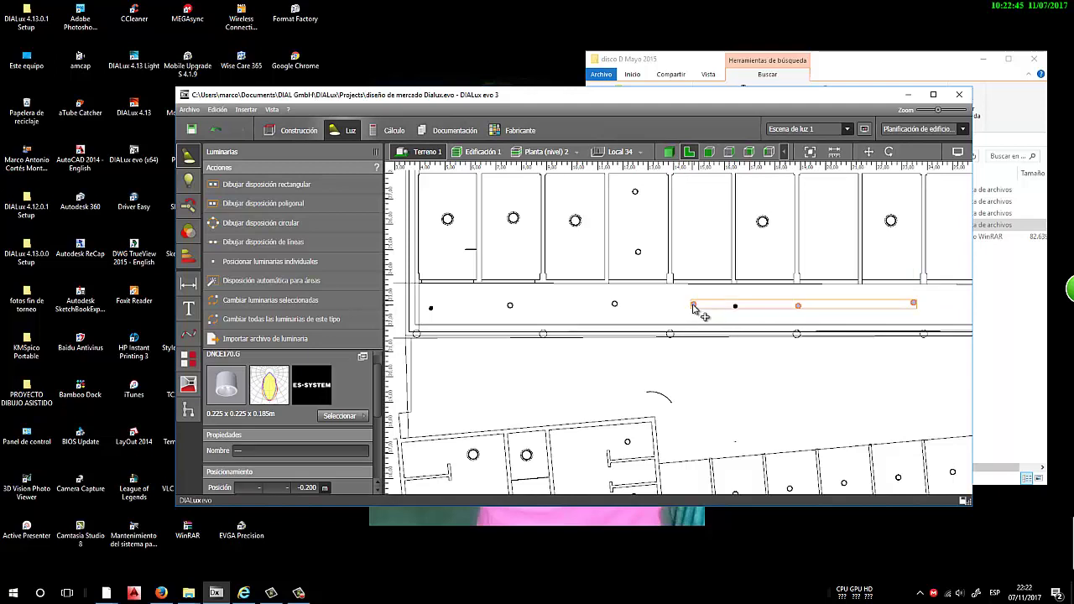
pyautogui.keyDown('ctrl'); pyautogui.click(615, 305); pyautogui.keyUp('ctrl')
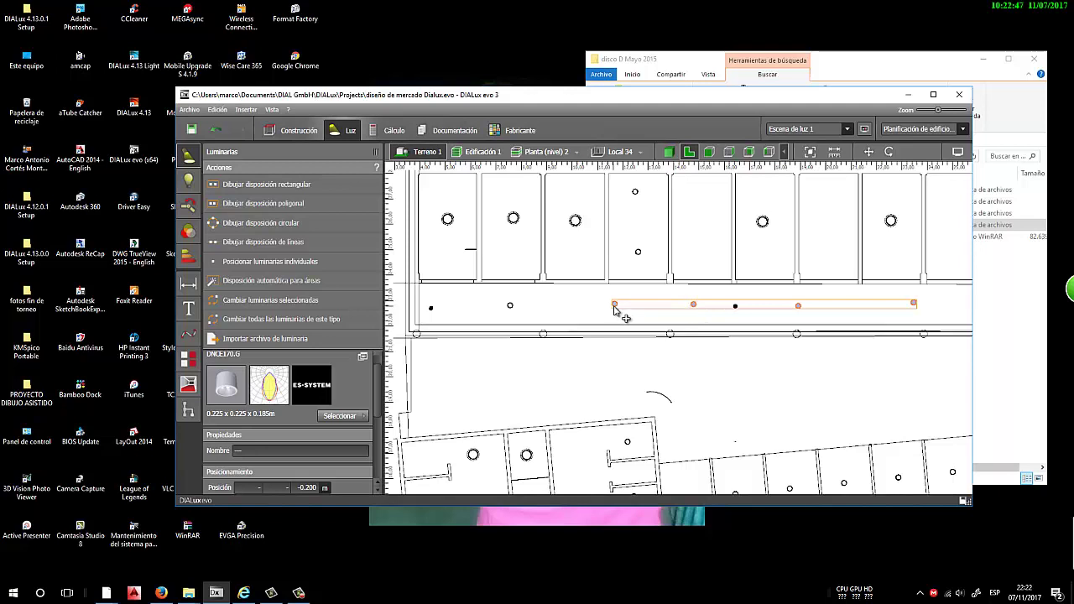
pyautogui.keyDown('ctrl'); pyautogui.click(509, 306); pyautogui.keyUp('ctrl')
pyautogui.click(307, 487)
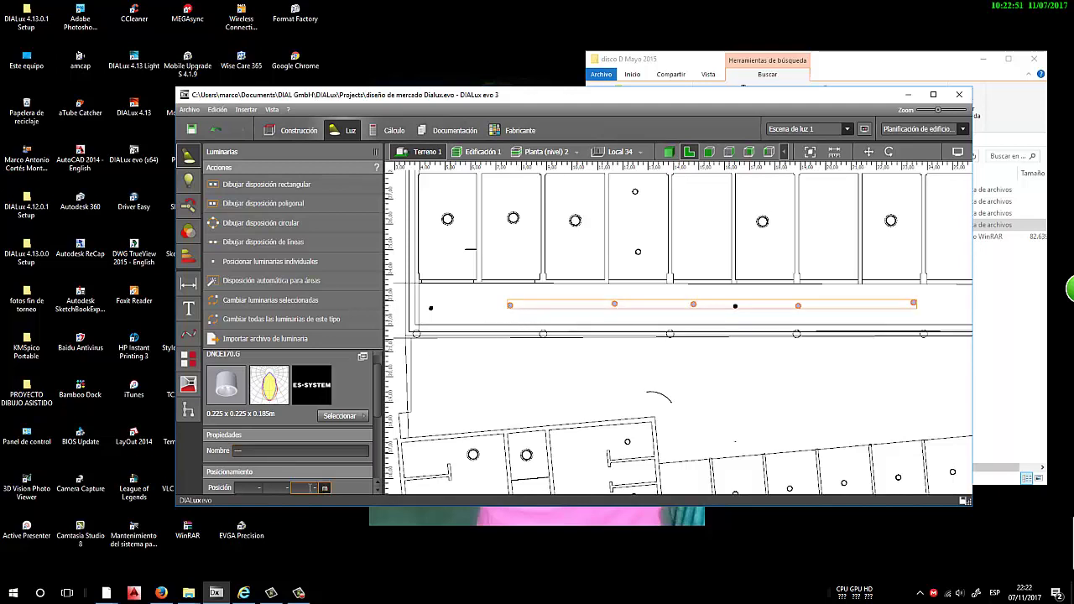
pyautogui.write('2')
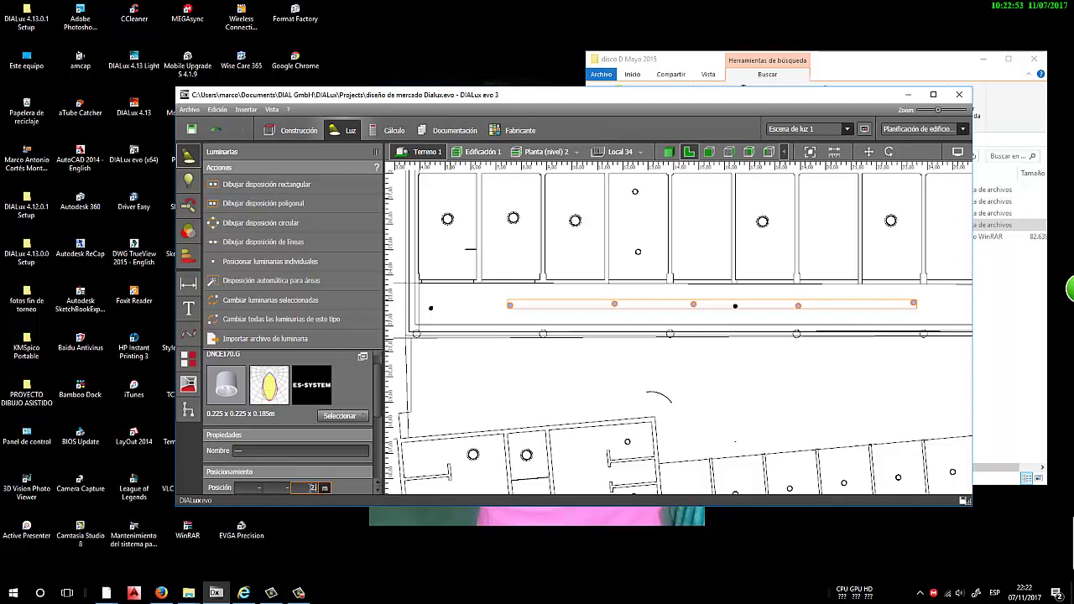